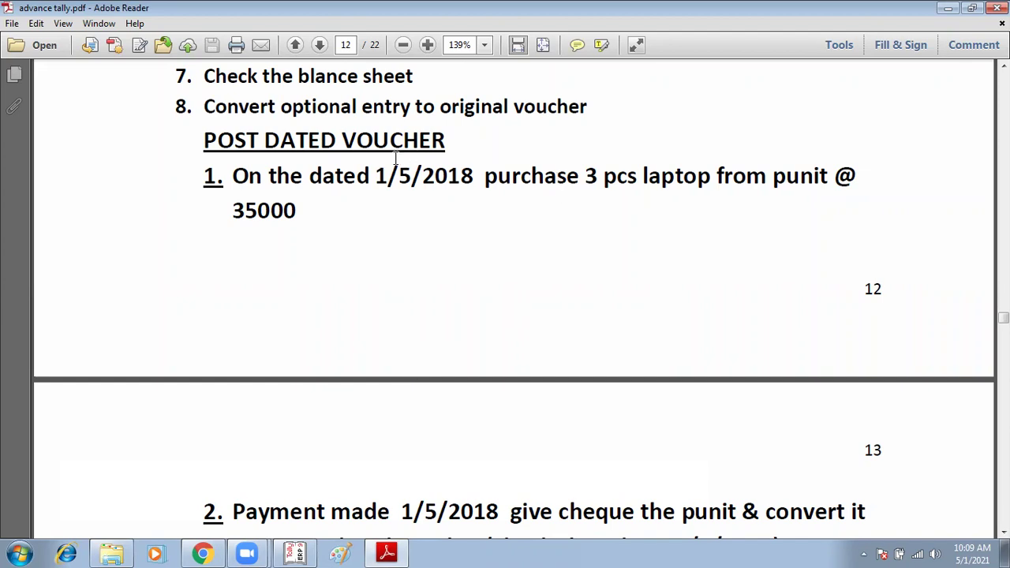
Step: Check the purchase date in exercise 1 of the PDF, switch to Tally.ERP 9 and start a voucher of type Purchase
left_click_drag(381, 175, 473, 178)
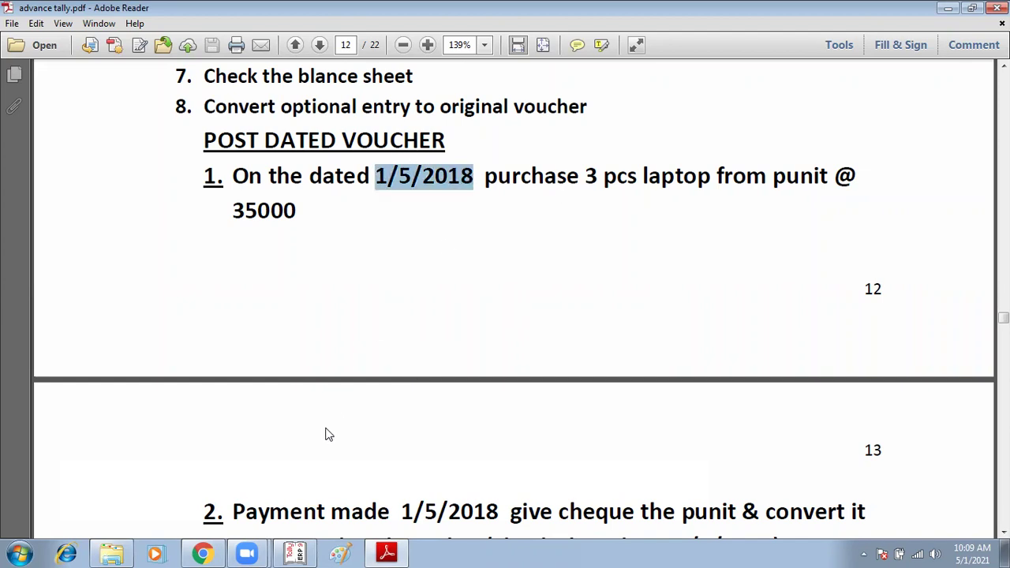
left_click(296, 552)
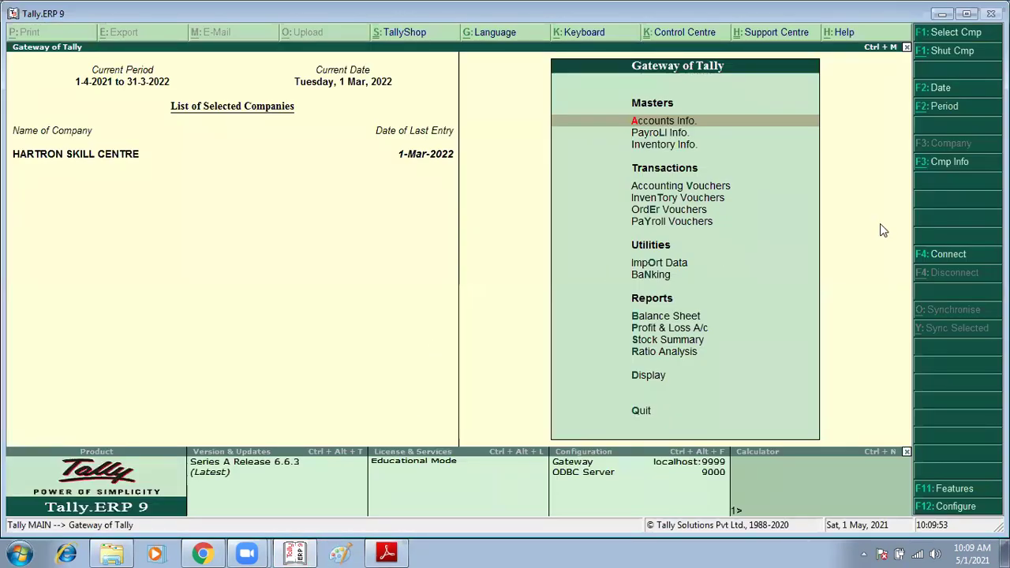
key("Down")
key("Down")
key("Down")
key("Down")
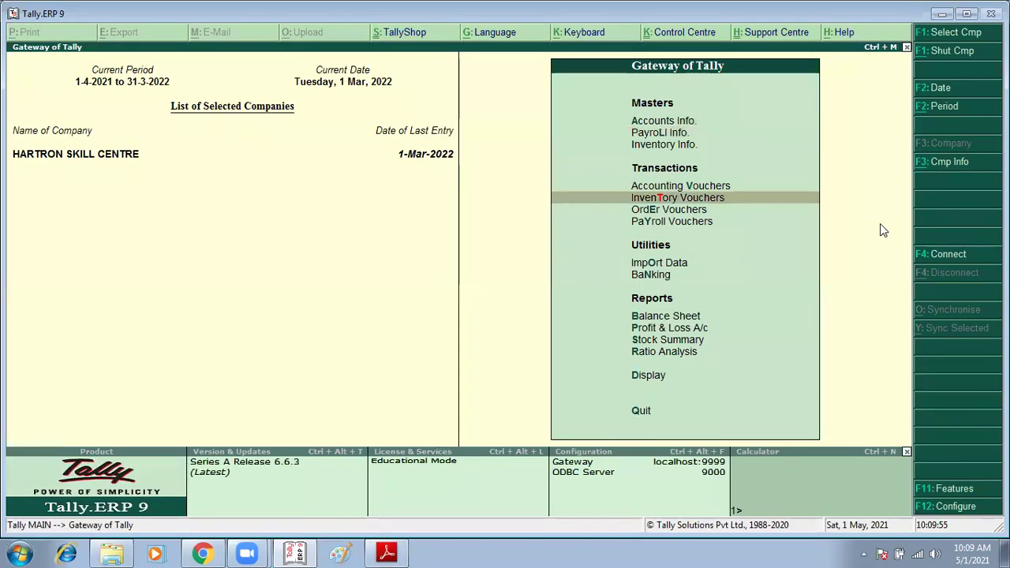
key("Return")
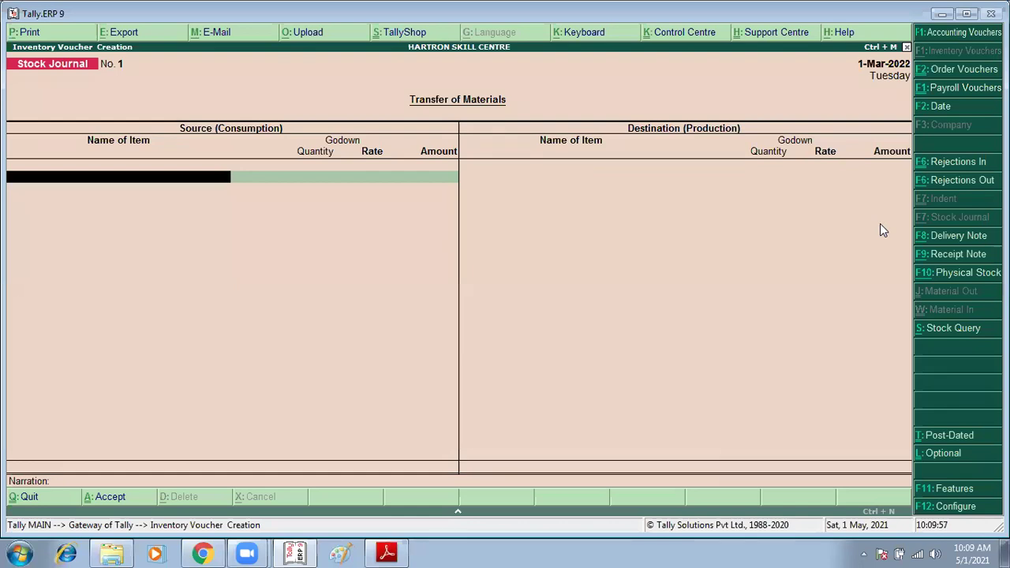
key("F9")
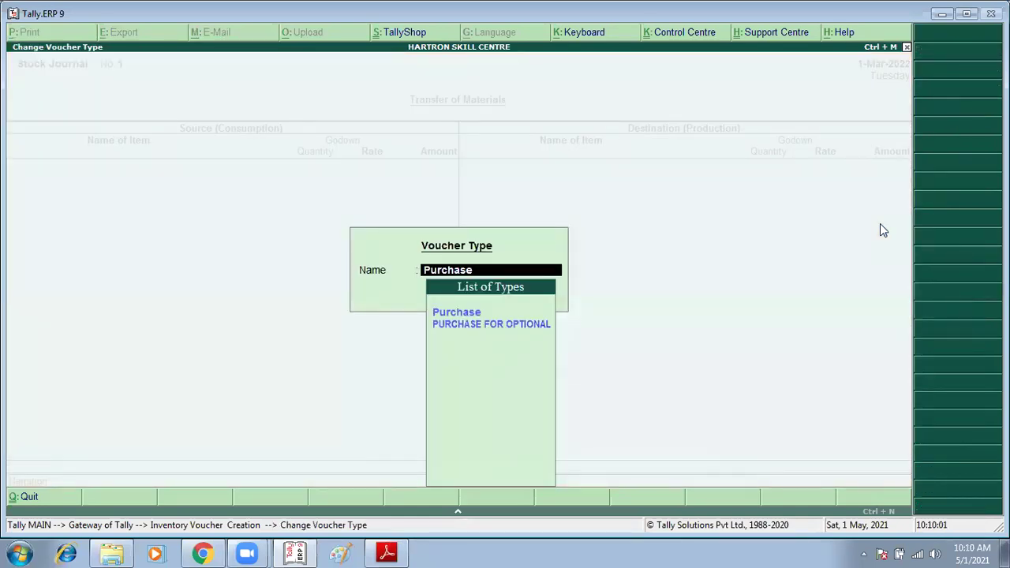
key("Return")
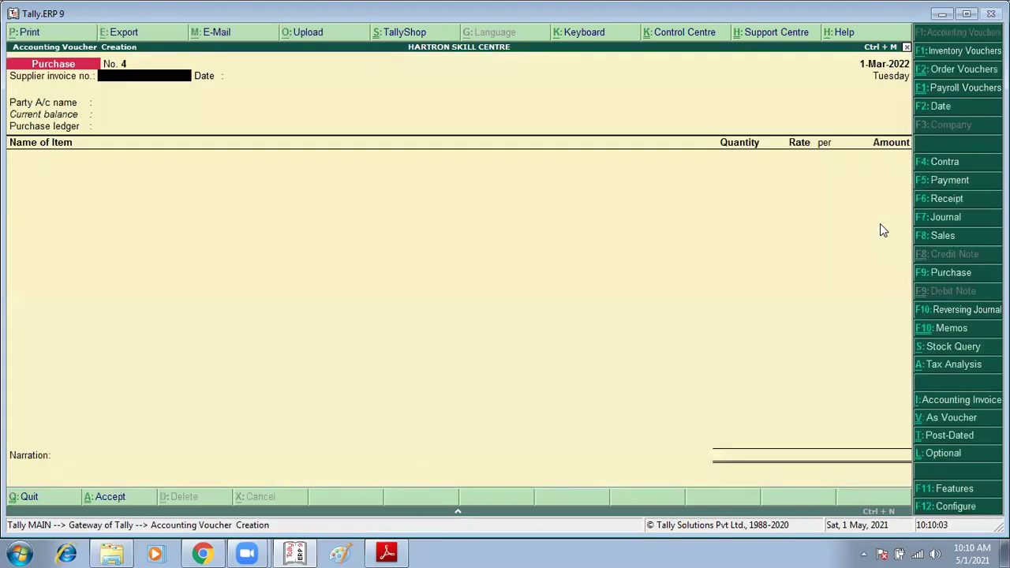
Step: Set the purchase voucher date to 1-5 and enter supplier invoice number 1 with the invoice date 1-May-2021
key("F2")
type("1-5")
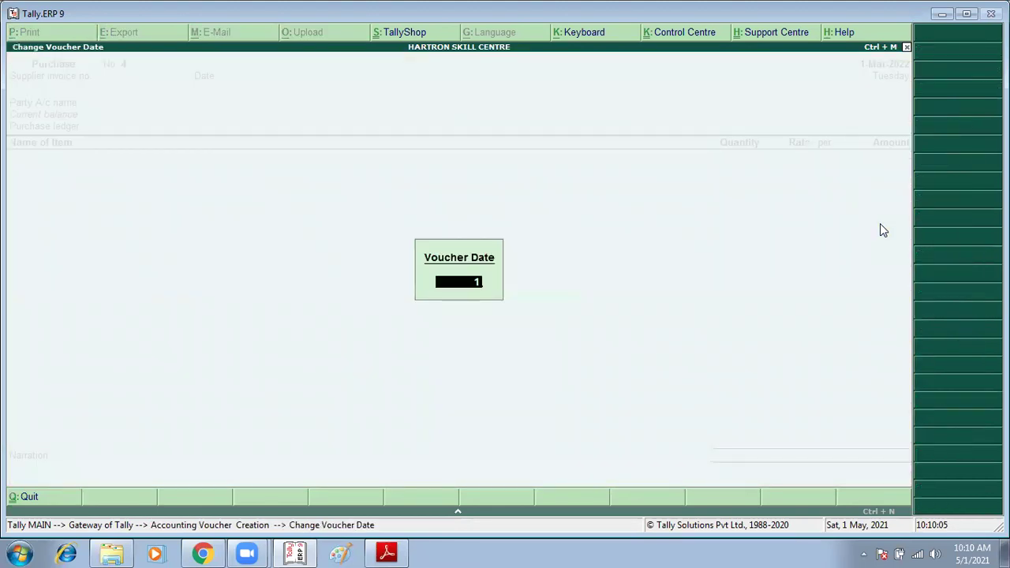
key("Return")
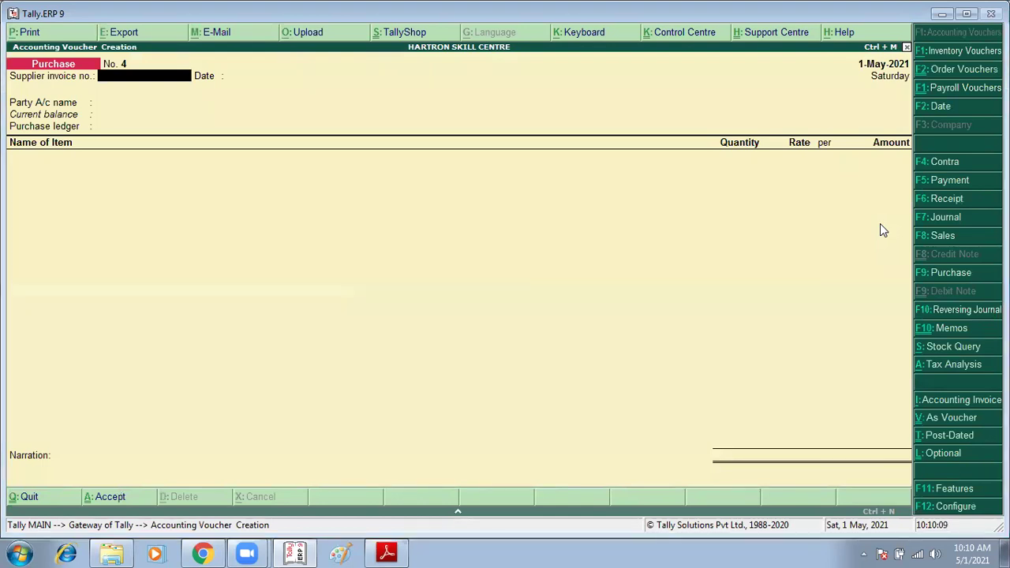
key("alt+Tab")
key("alt+Tab")
type("1")
key("Return")
key("Return")
Step: Create a party ledger for the supplier named in exercise 1, grouped under Sundry Creditors
key("alt+Tab")
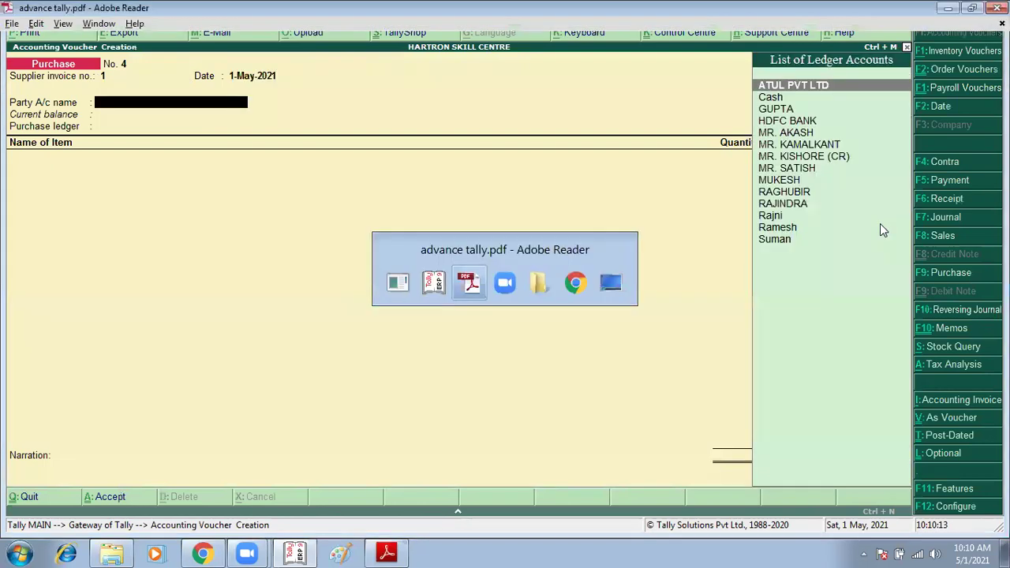
key("alt+Tab")
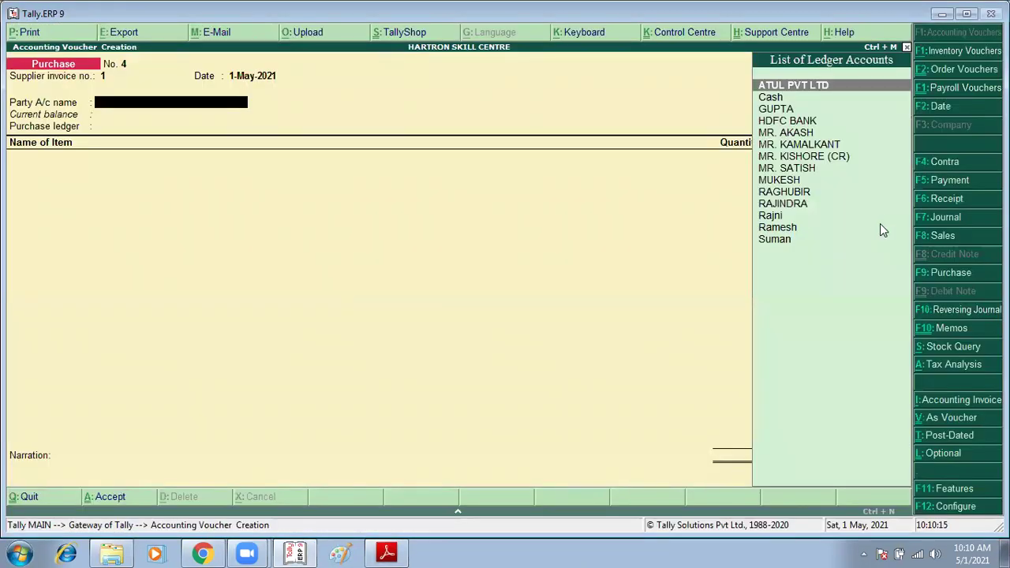
key("alt+c")
type("OUNIT")
key("Return")
key("BackSpace")
type("PUNIT")
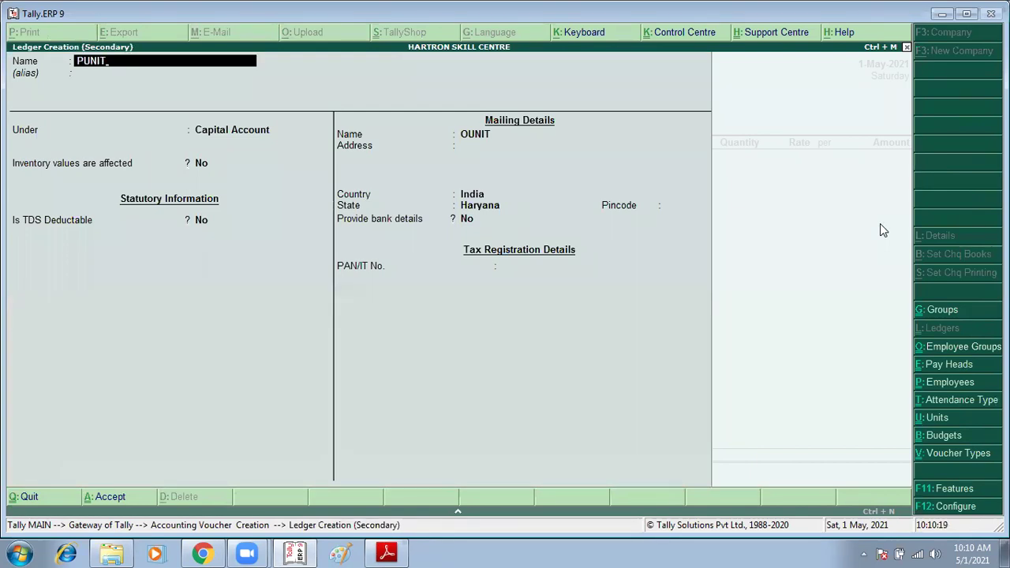
key("Return")
type("SUN")
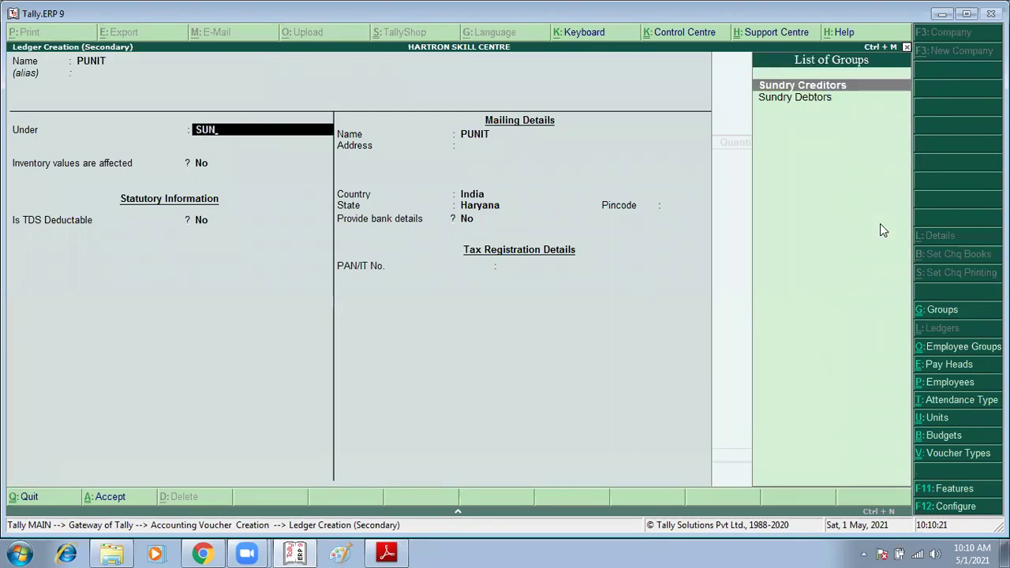
key("Return")
key("ctrl+a")
Step: Accept the supplier's default party details and choose PURCHASE as the purchase ledger
key("Return")
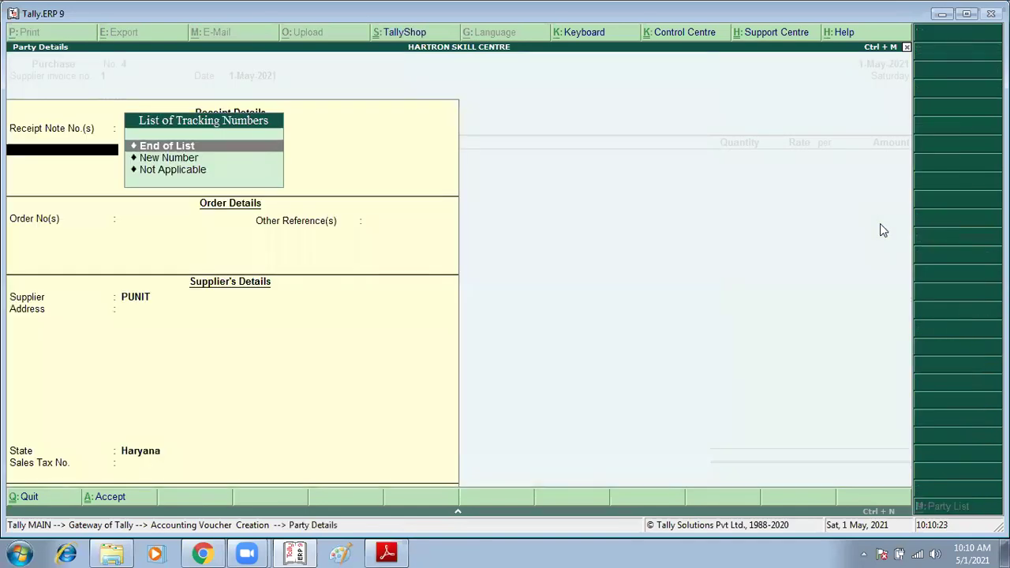
key("ctrl+a")
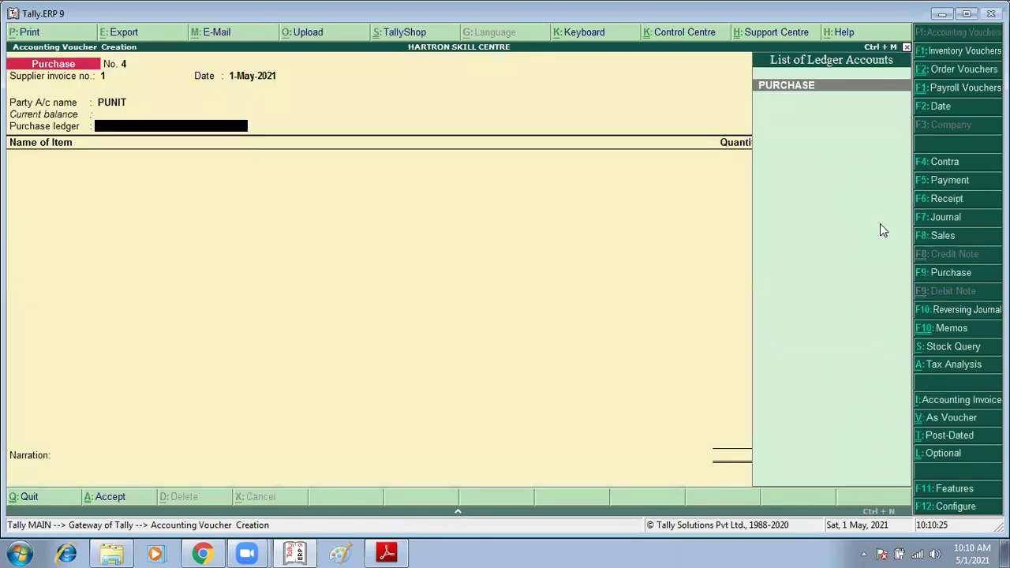
key("Return")
Step: Add the LAPTOP item with 3 pcs at 35,000 each in Main Location, checking the figures against the PDF
key("alt+Tab")
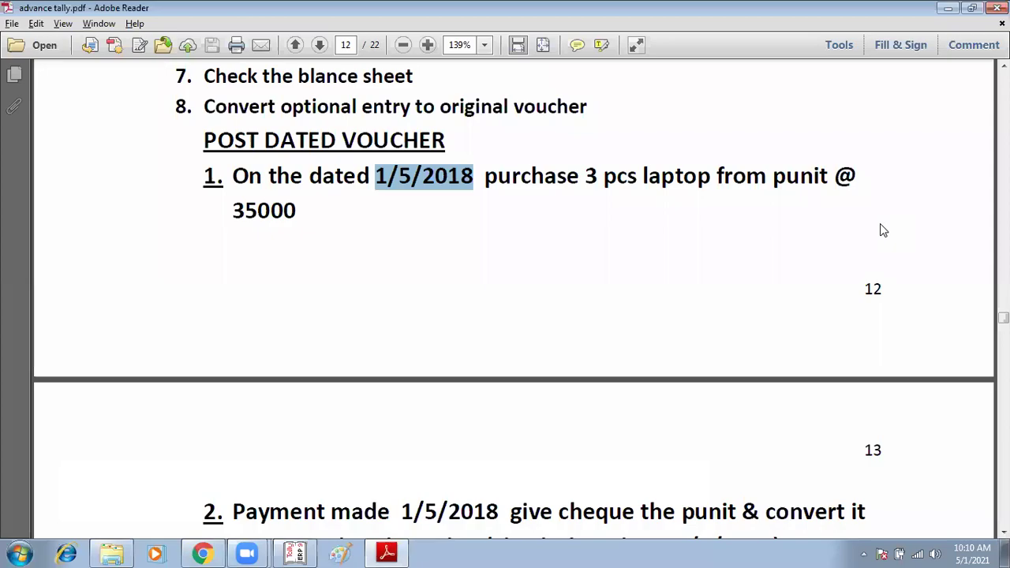
key("alt+Tab")
type("LA")
key("Return")
key("Return")
key("Return")
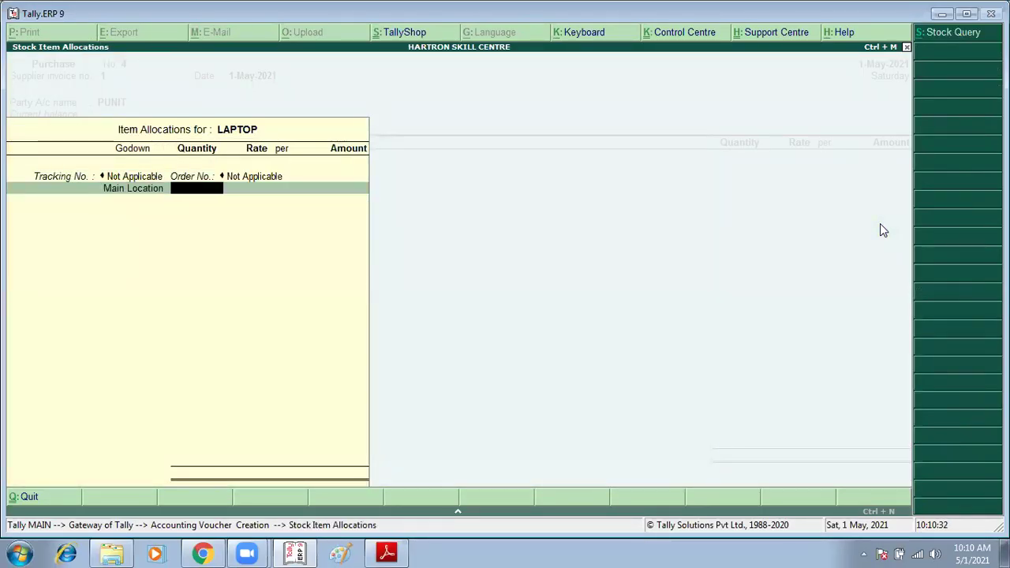
type("3")
key("Return")
key("Return")
key("Return")
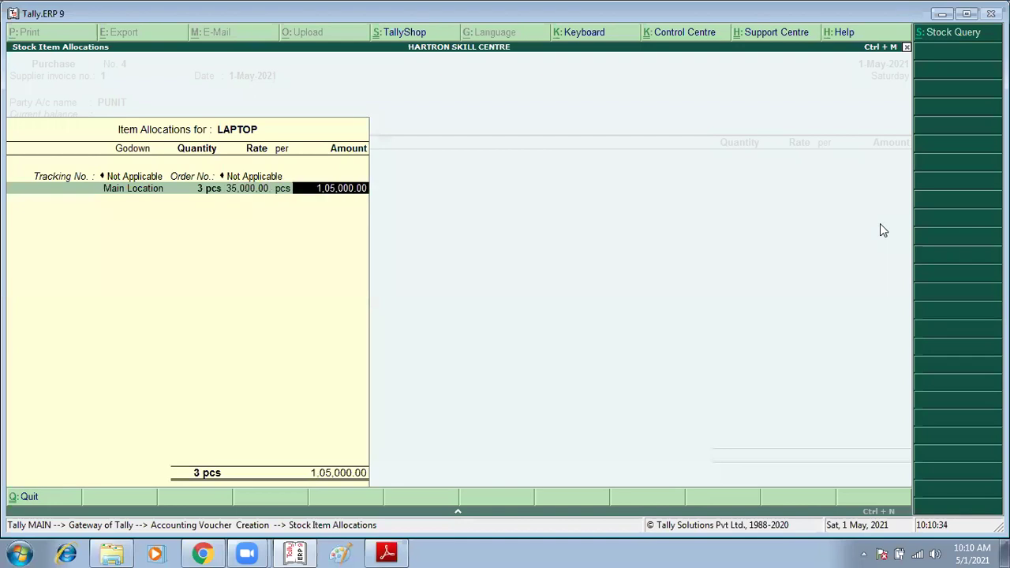
key("alt+Tab")
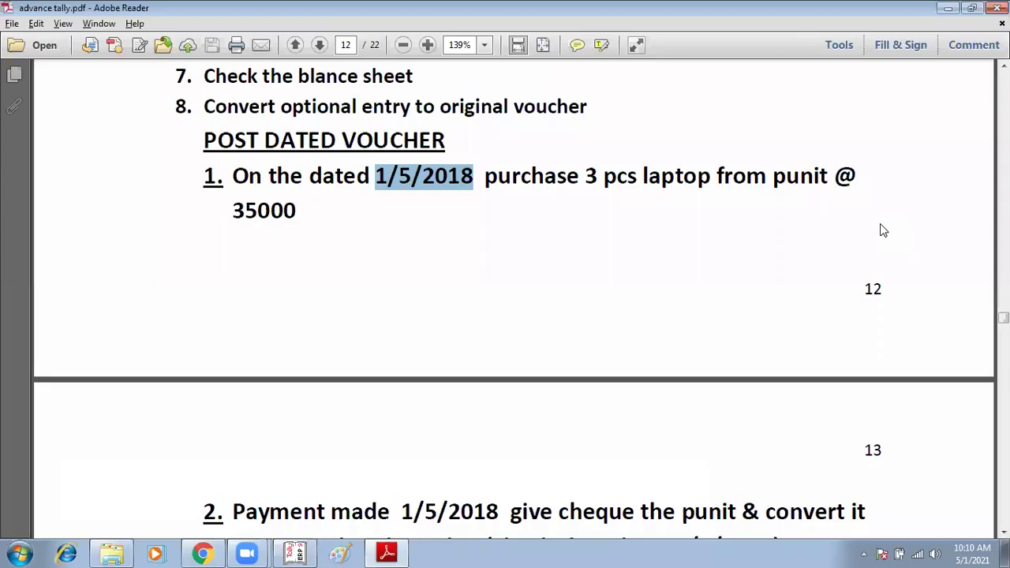
key("alt+Tab")
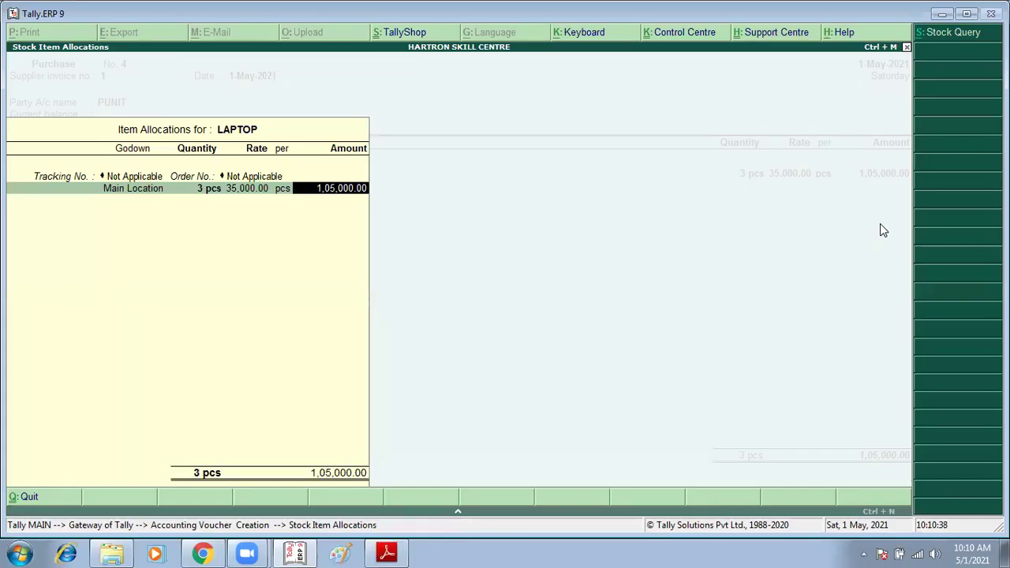
Step: Confirm the laptop allocation, end the item list, leave the narration blank and save the purchase voucher
key("Return")
key("Return")
key("Return")
key("Return")
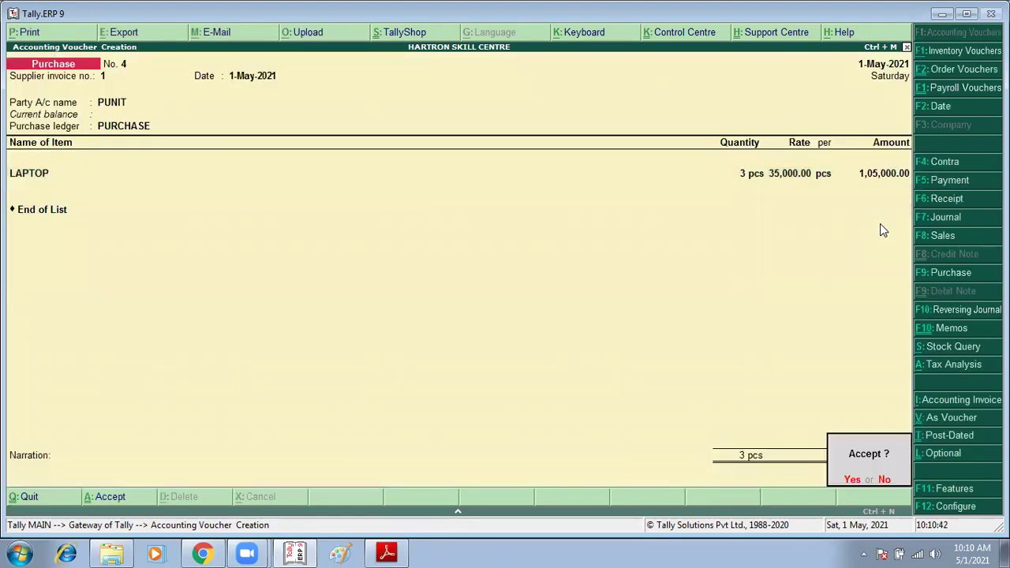
key("Return")
key("alt+F7")
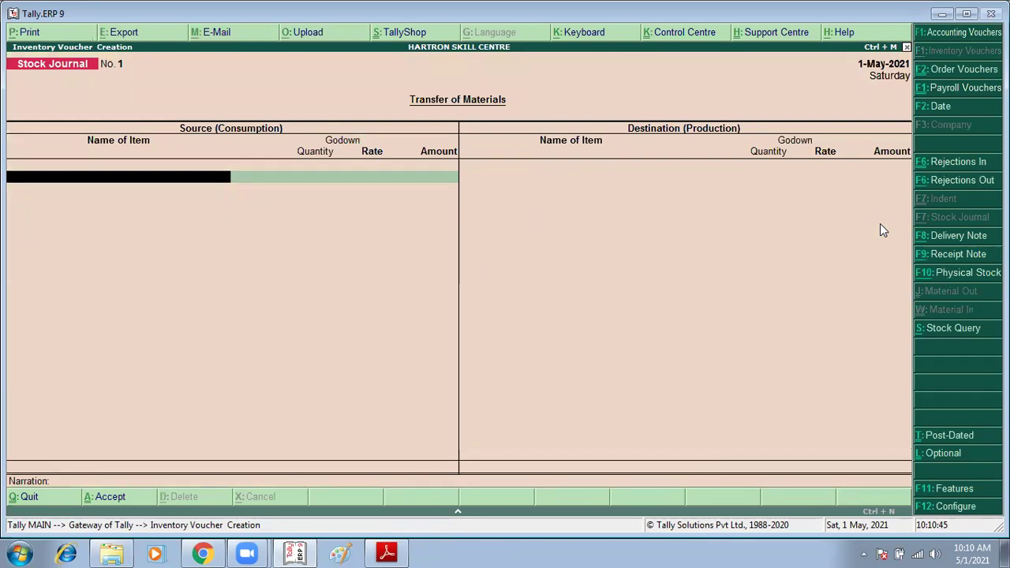
Step: Switch to the PDF and study exercise 2 on page 13 for the payment date, cheque, post-dated conversion and clearing date
key("alt+Tab")
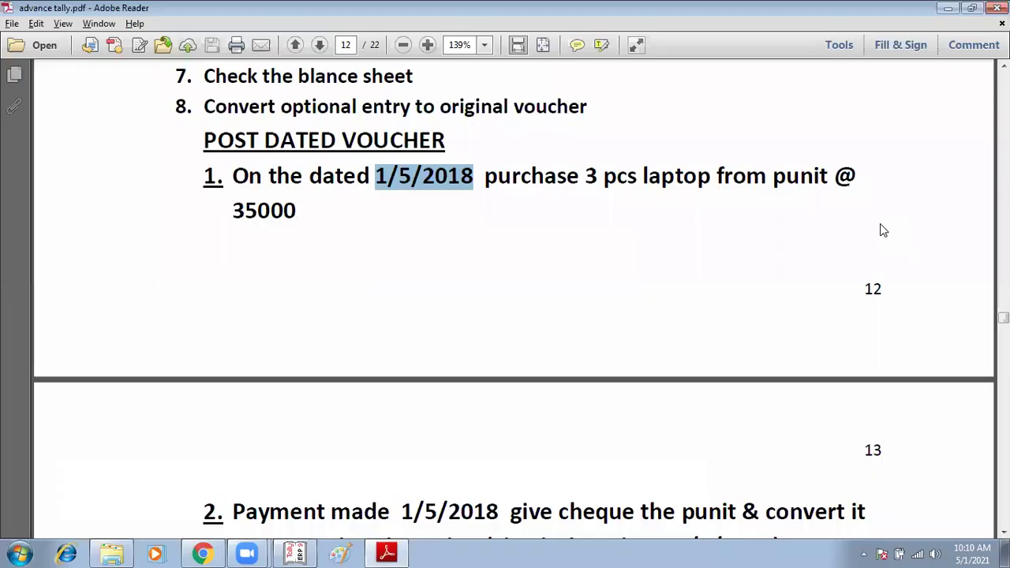
scroll(829, 293, "down", 2)
scroll(829, 293, "down", 5)
scroll(826, 289, "down", 2)
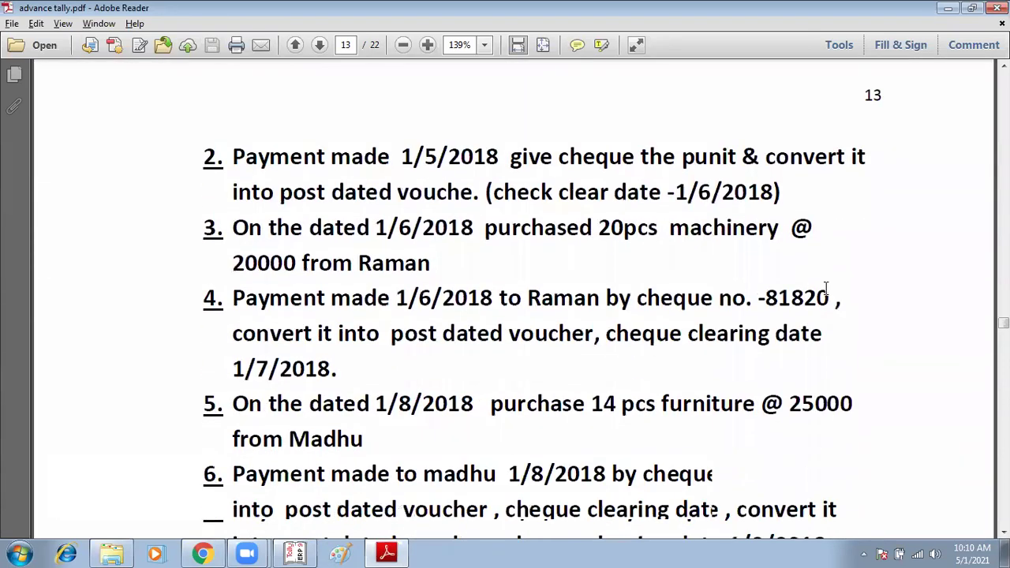
scroll(826, 289, "down", 1)
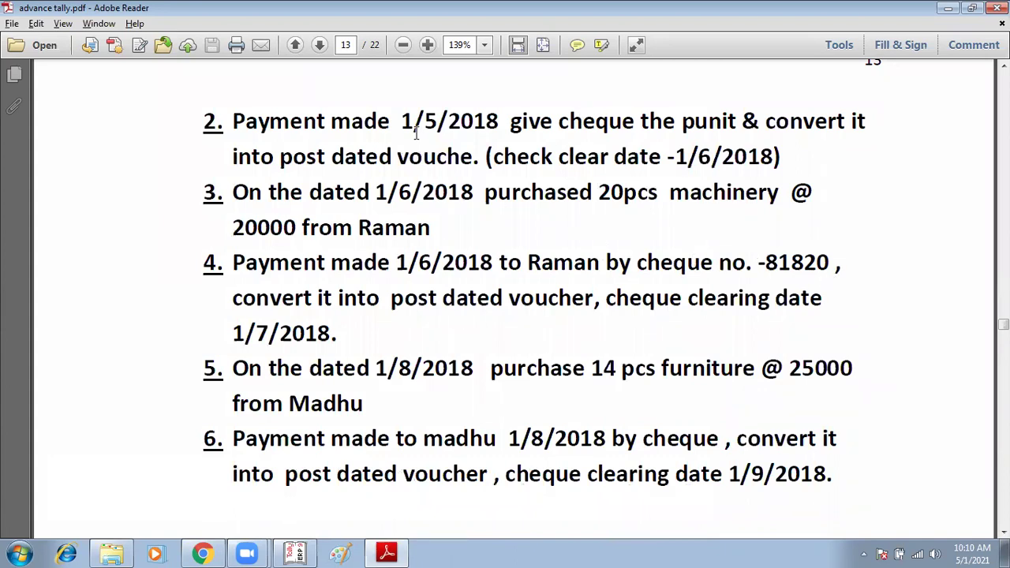
left_click_drag(401, 120, 475, 123)
left_click_drag(676, 120, 709, 122)
left_click_drag(237, 120, 390, 122)
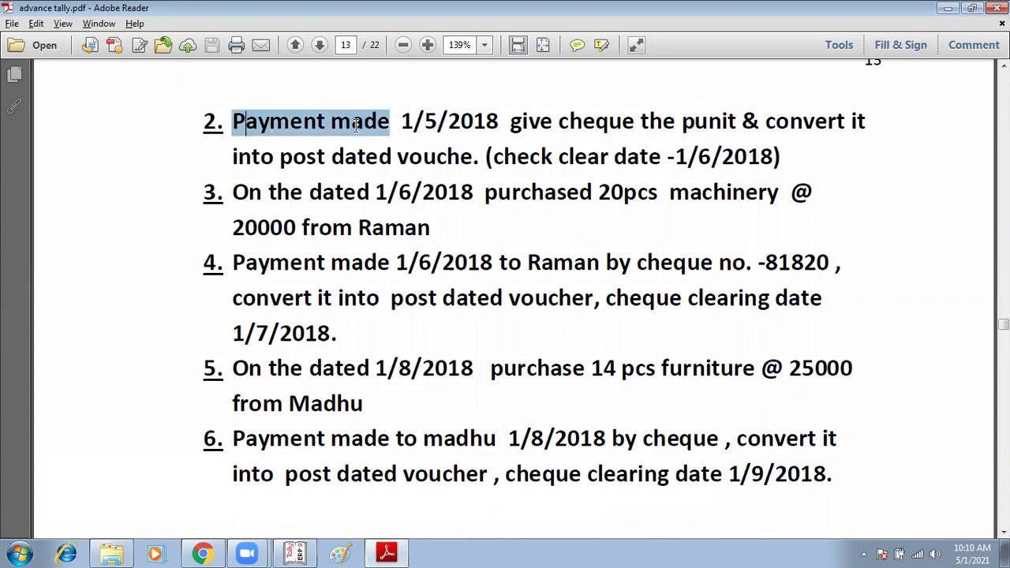
left_click_drag(512, 121, 636, 123)
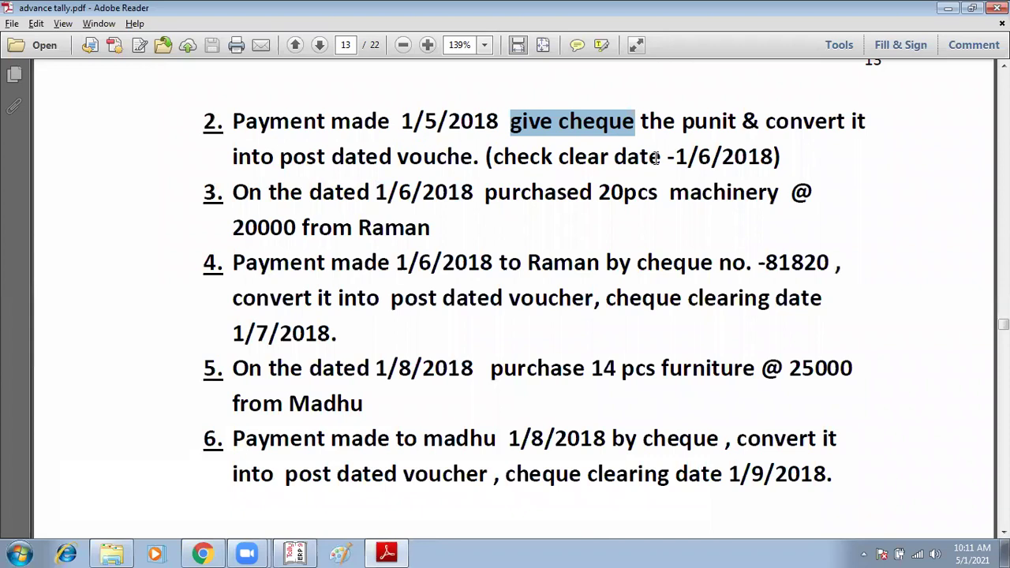
left_click_drag(687, 156, 714, 157)
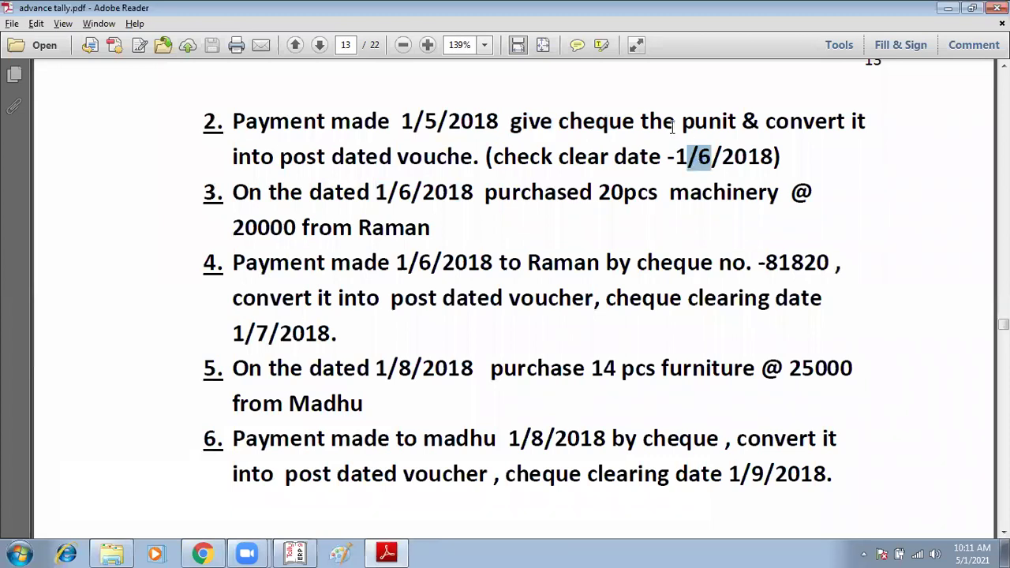
double_click(243, 118)
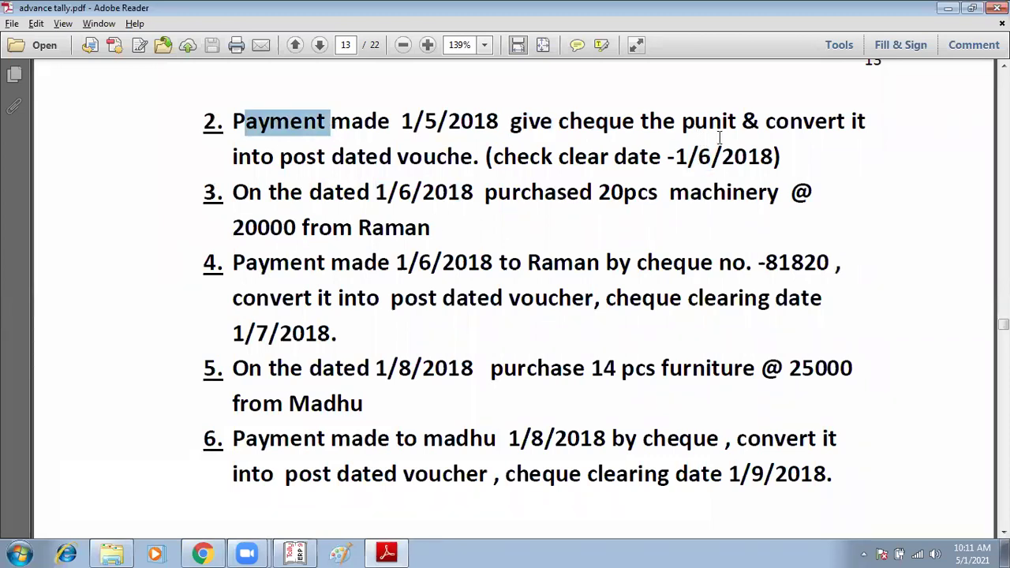
double_click(769, 119)
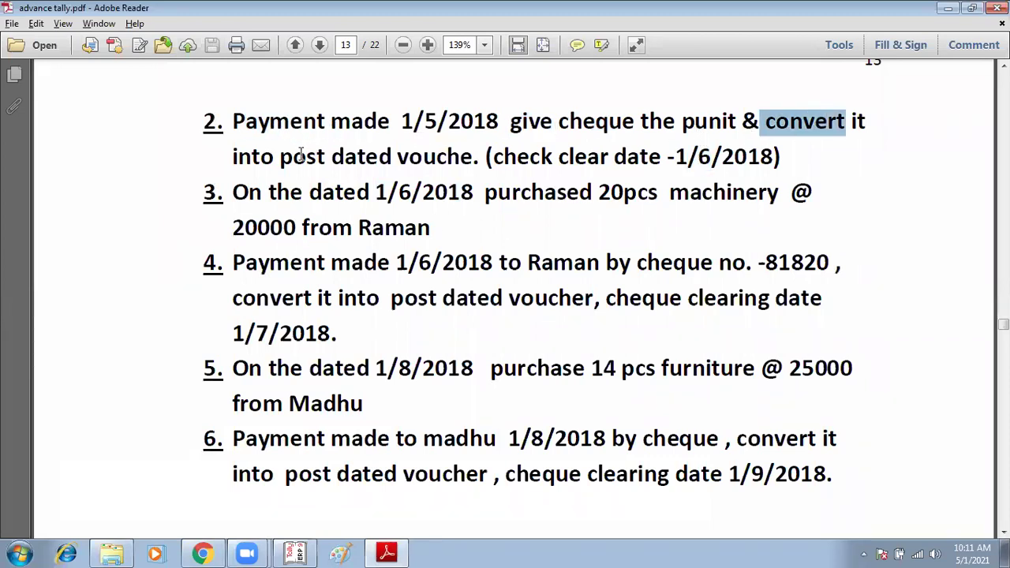
left_click_drag(293, 158, 472, 158)
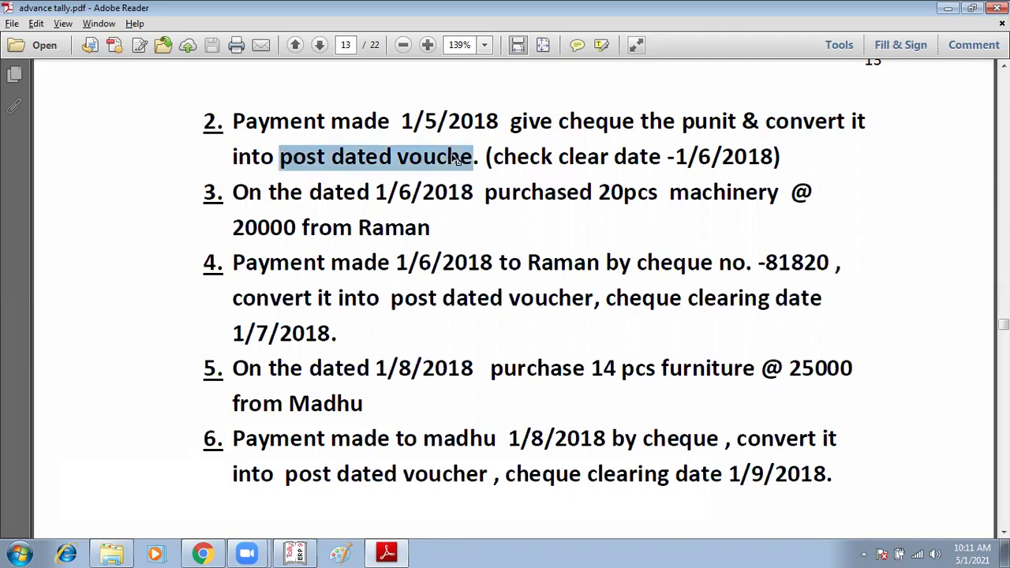
left_click(435, 111)
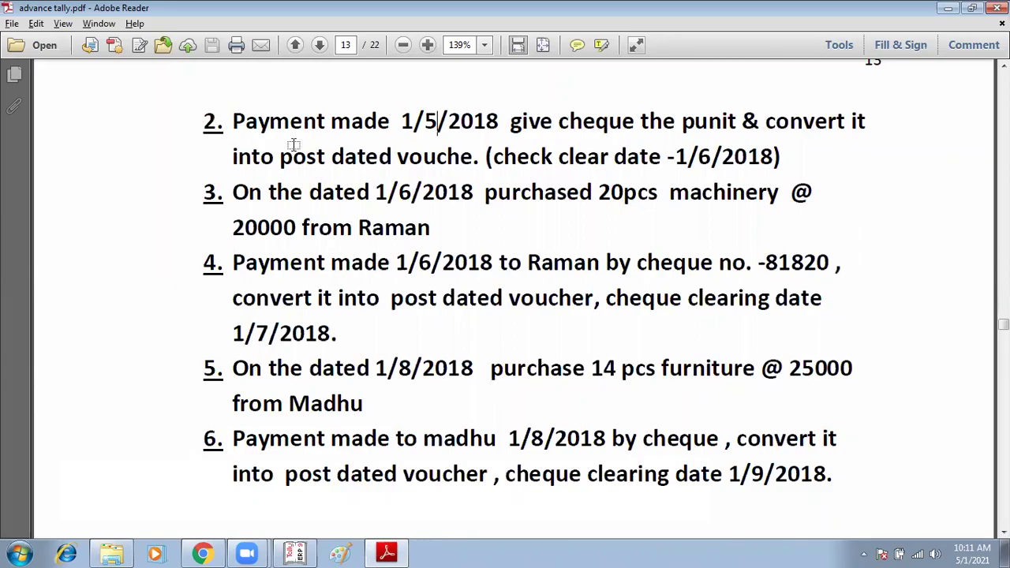
Step: Switch to Tally.ERP 9, start a Payment voucher and set its date to 1/5
key("alt+Tab")
key("F5")
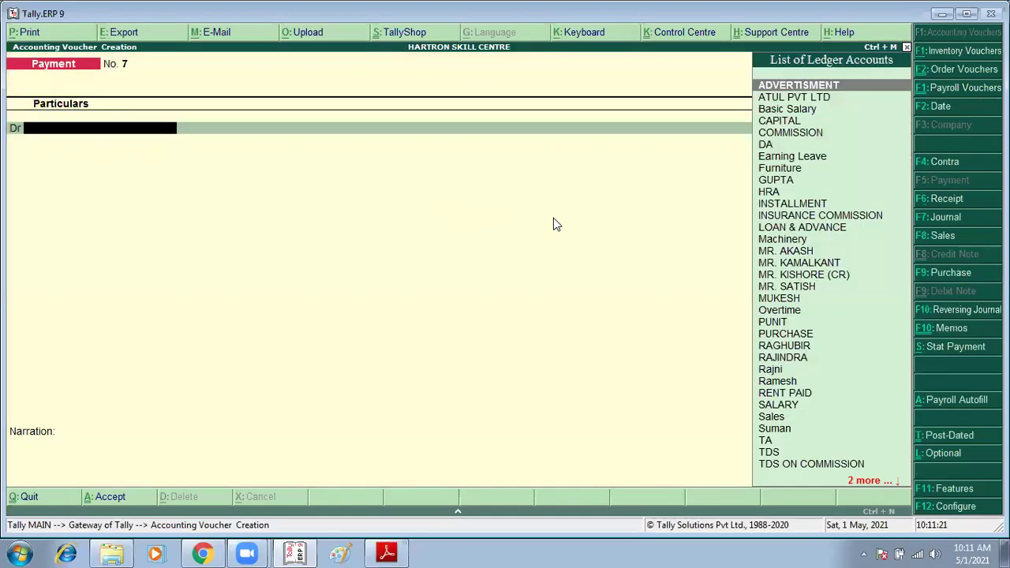
key("alt+Tab")
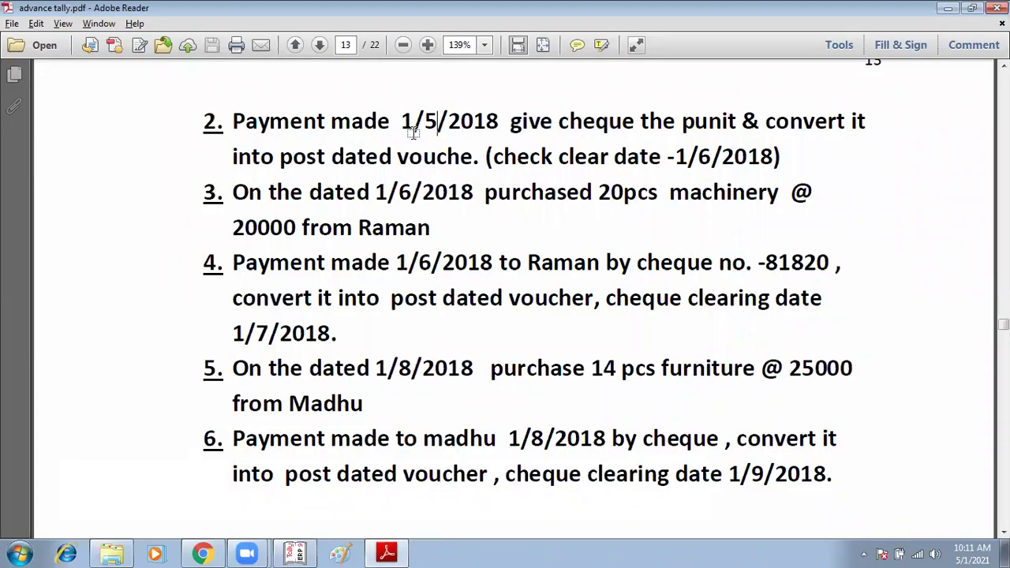
key("alt+Tab")
key("F2")
type("1/5")
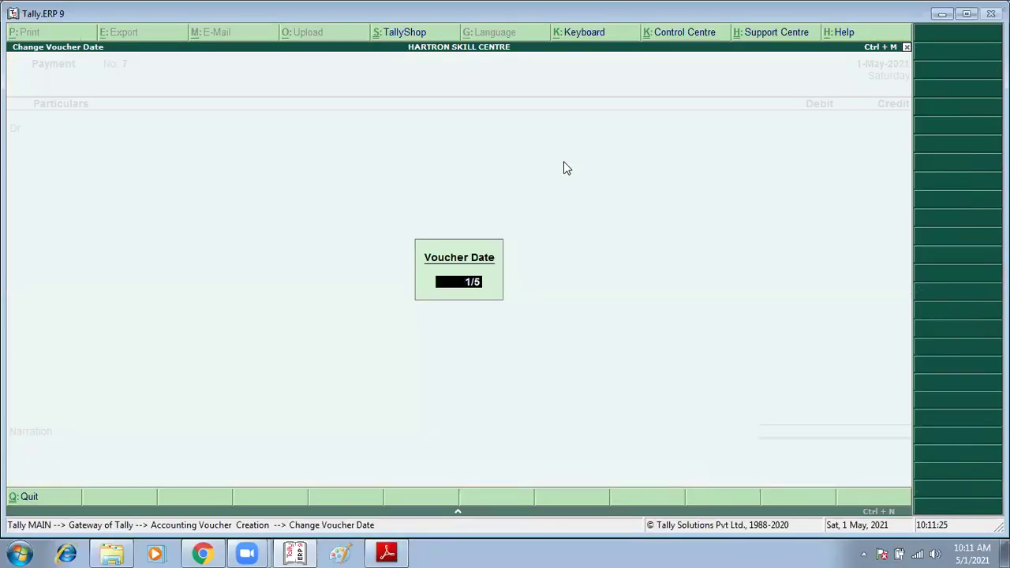
key("Return")
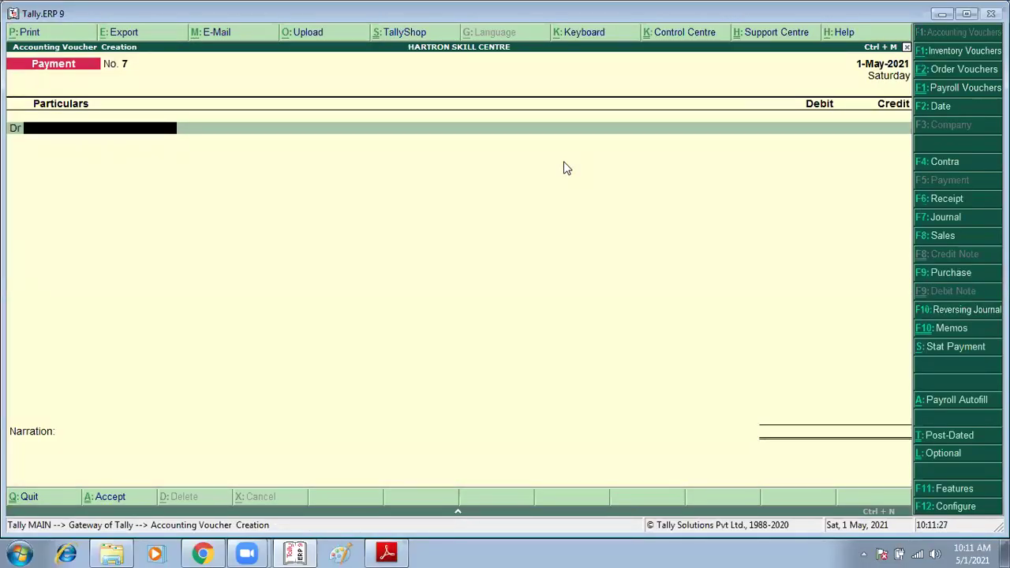
Step: Debit the laptop supplier's ledger with 1,05,000 and settle it as Agst Ref against bill 1
type("P")
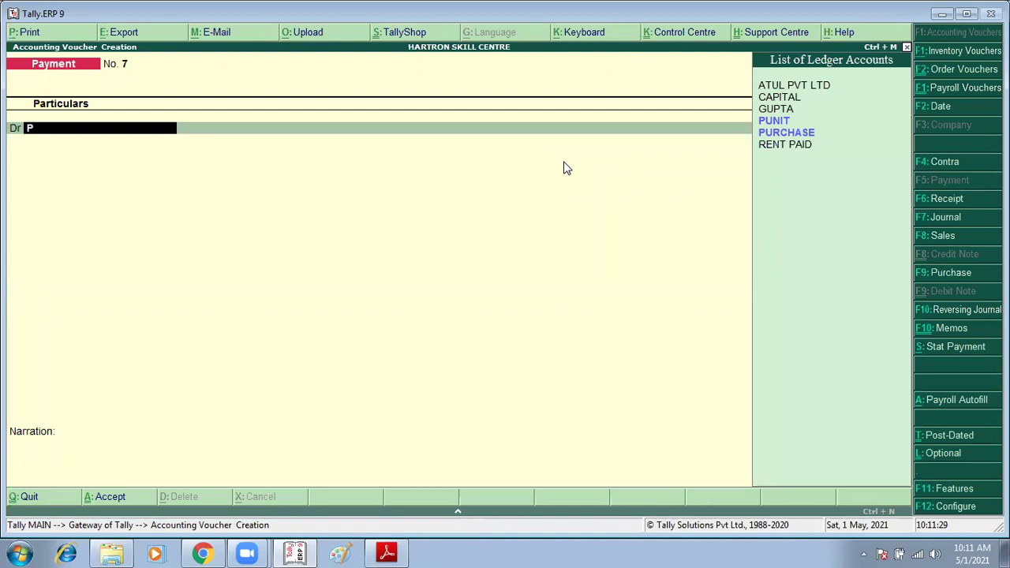
type("U")
key("Return")
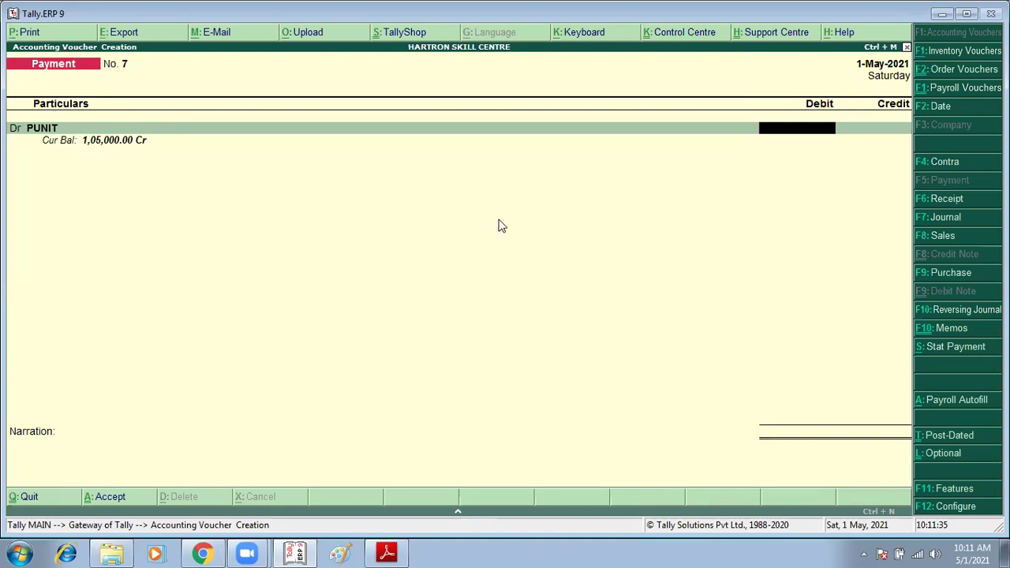
type("1,05,")
type("000")
key("Return")
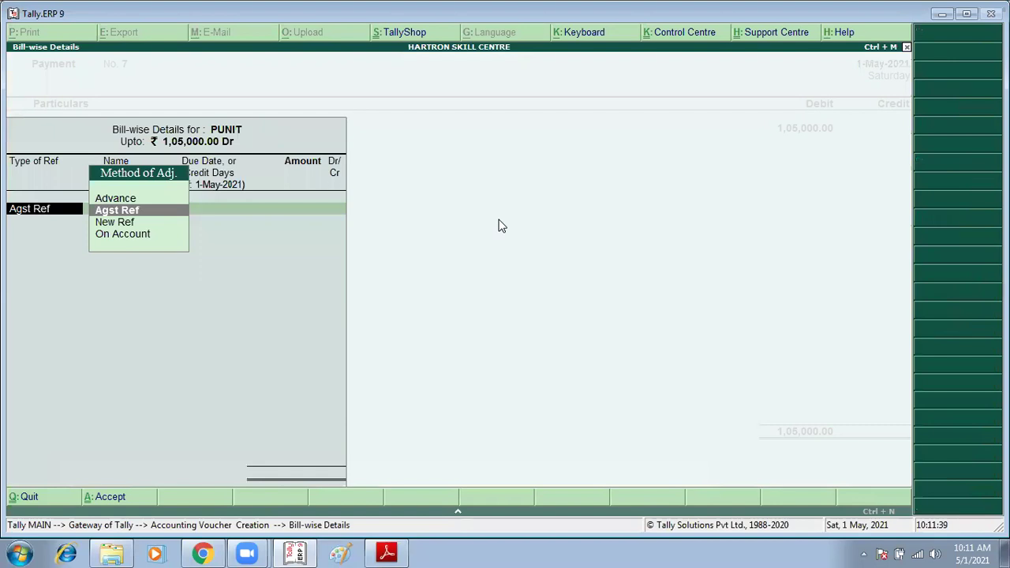
key("Return")
key("Return")
key("Return")
key("Return")
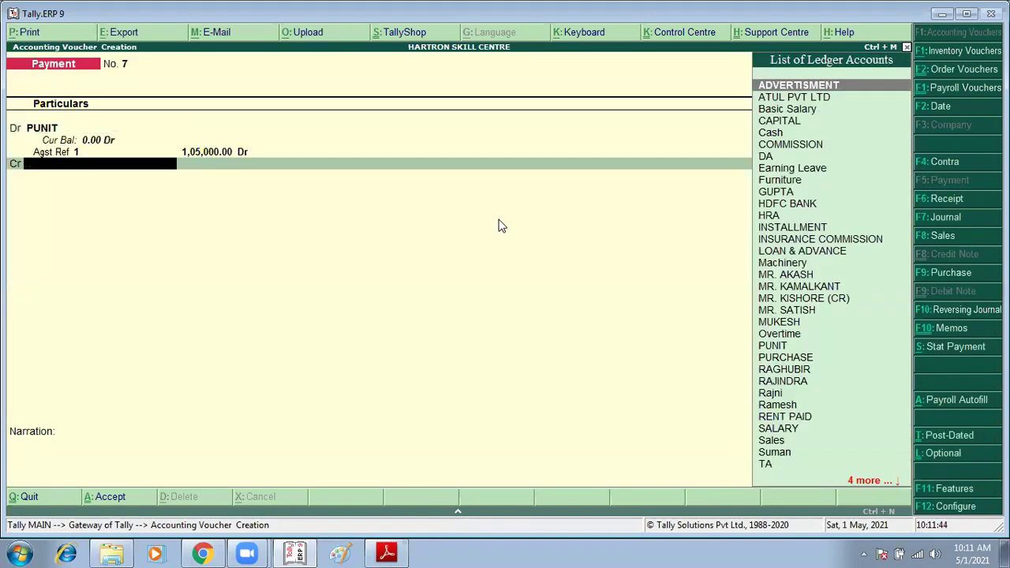
Step: Credit HDFC BANK with the full 1,05,000 and set the bank transaction type to Cheque
type("BA")
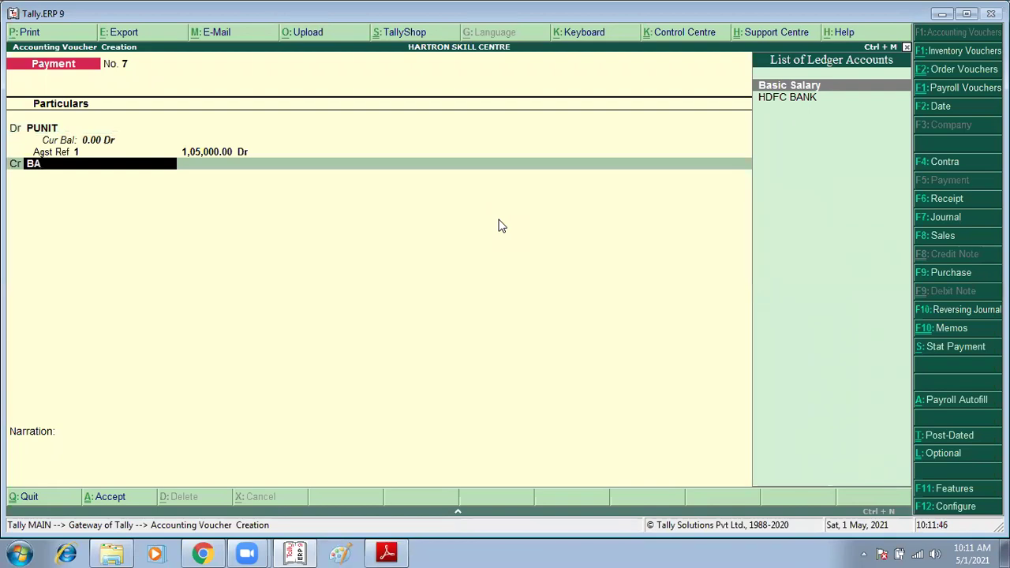
key("Down")
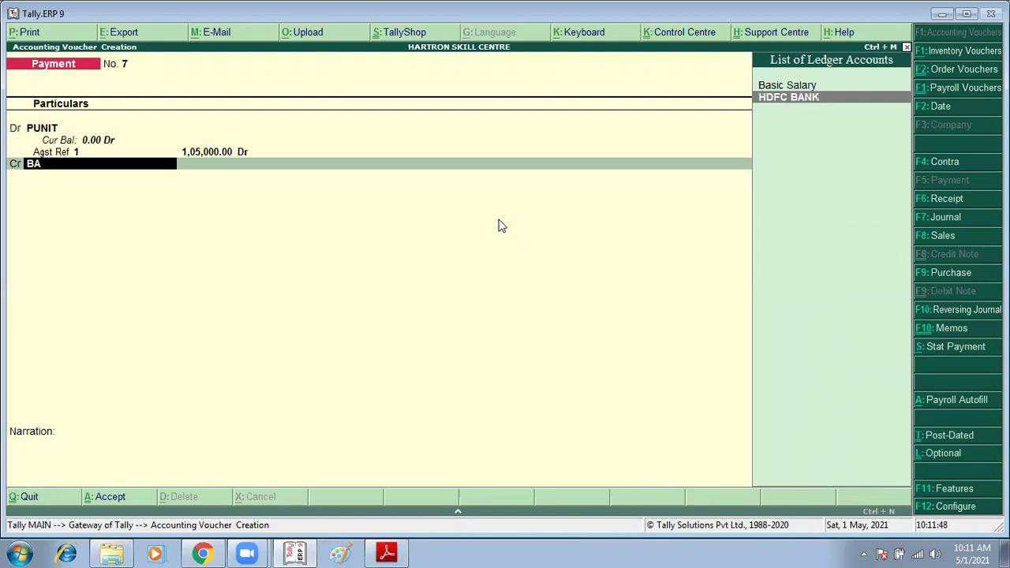
key("Return")
key("Return")
key("Return")
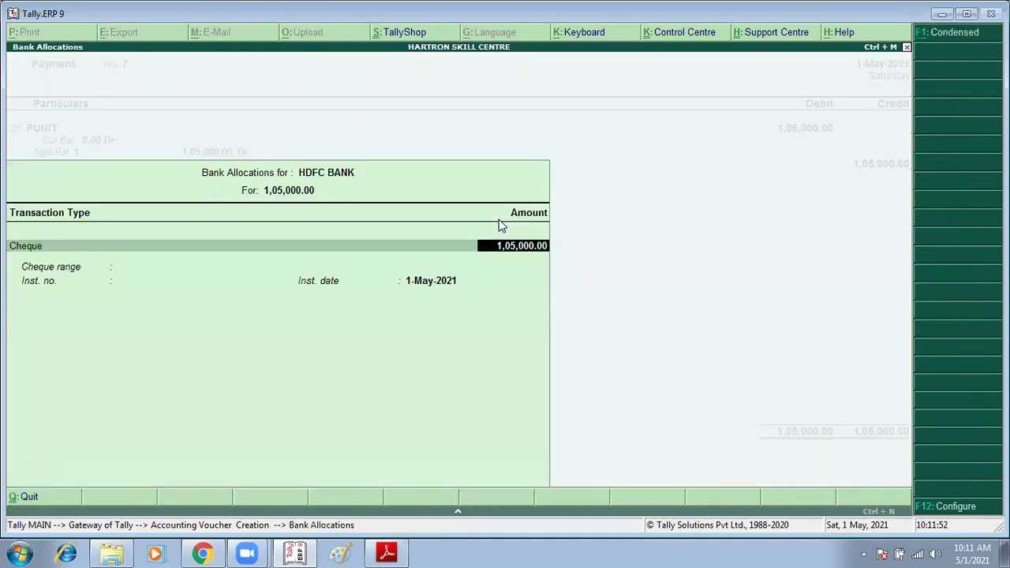
Step: Complete the cheque allocation with range Not Applicable, instrument number 9876543 and instrument date 1/6, checking the clearing date in the PDF
key("Return")
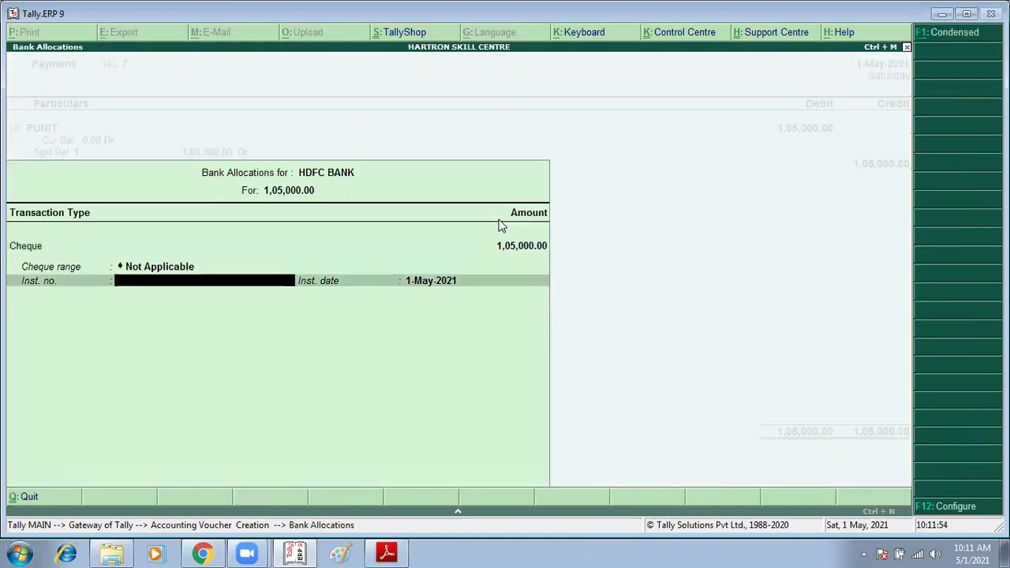
key("alt+Tab")
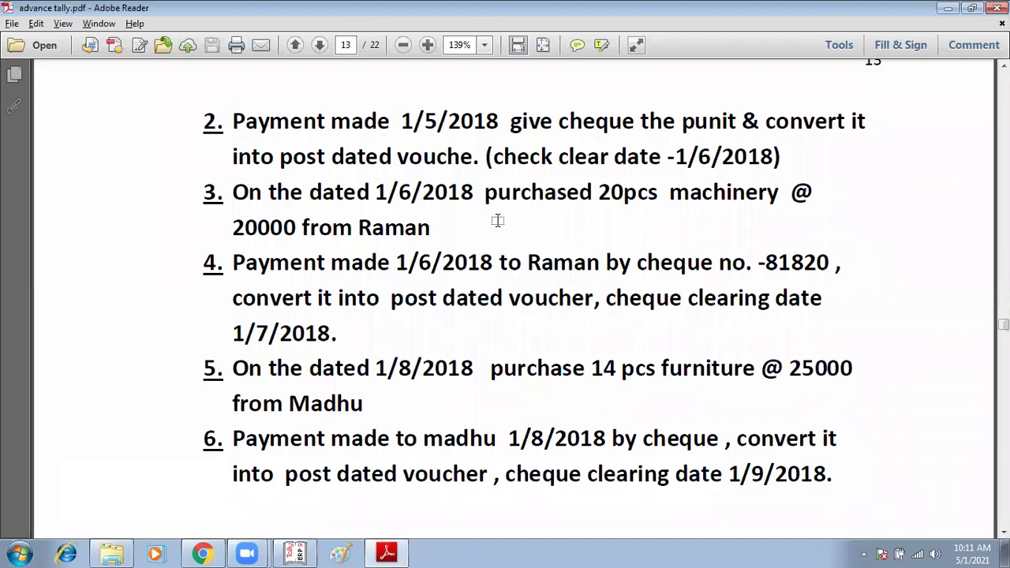
key("alt+Tab")
type("9876543")
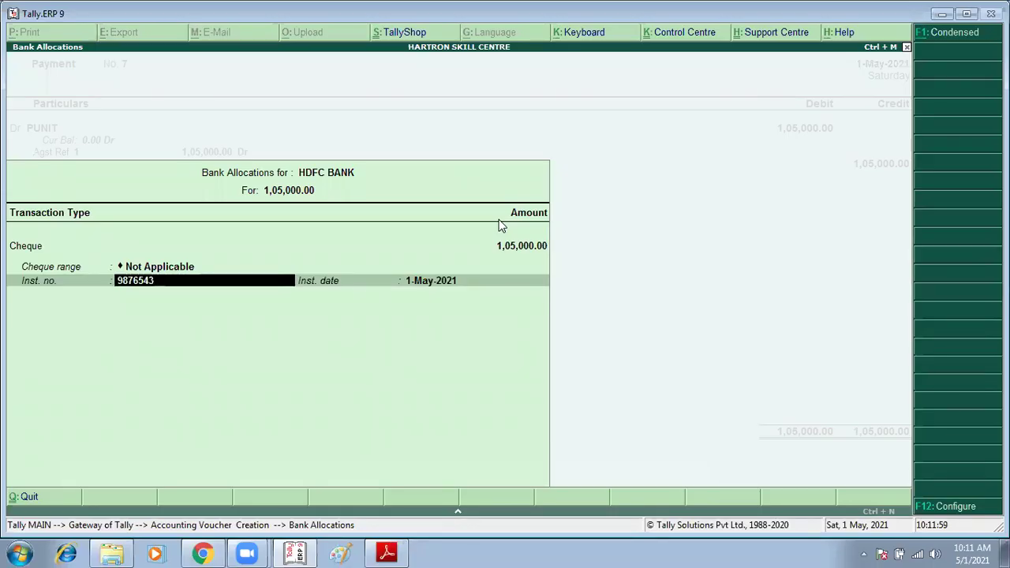
key("Return")
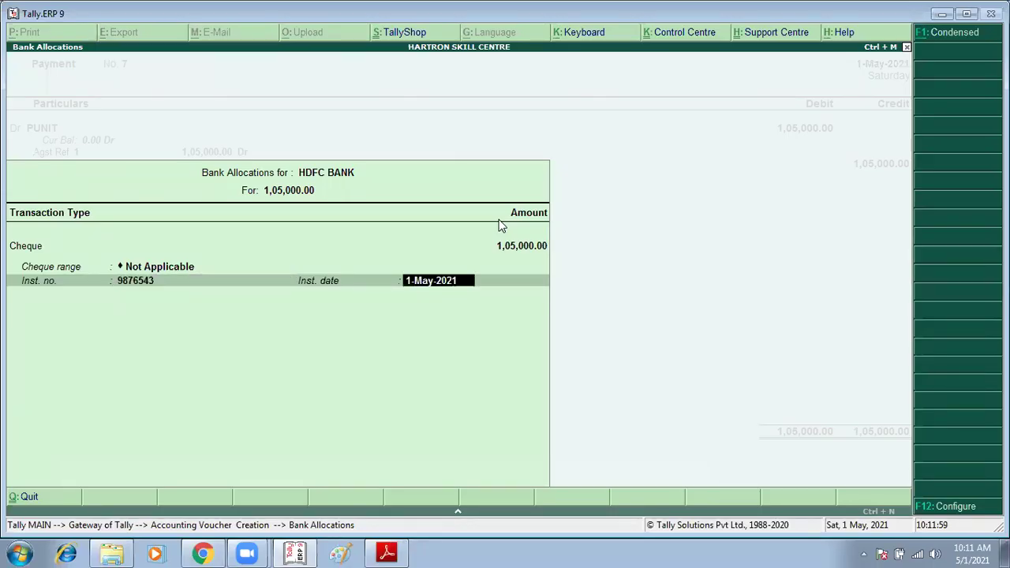
type("1/6")
key("Return")
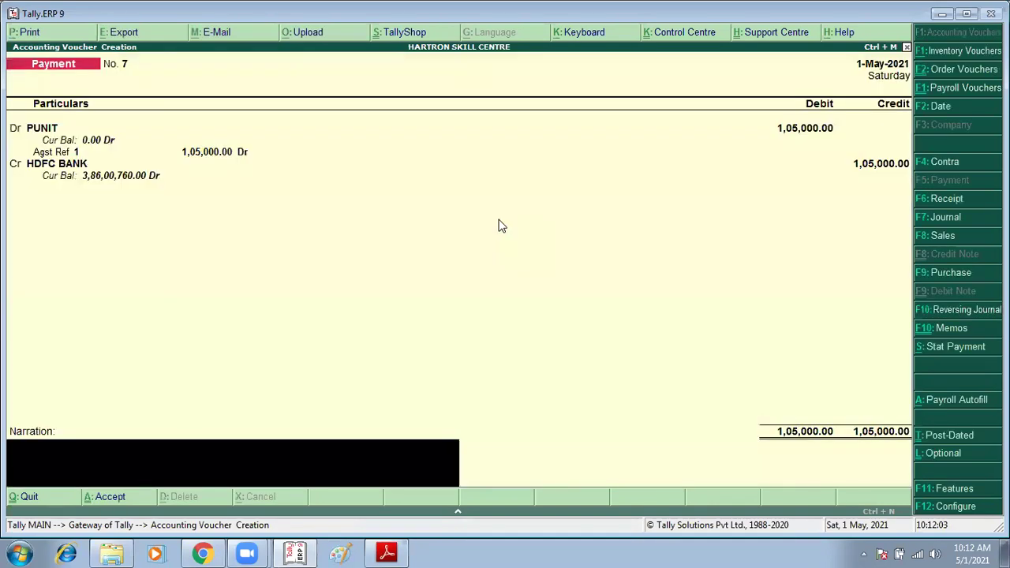
Step: Recheck the HDFC BANK cheque allocation, leave the narration blank and save the payment voucher
key("BackSpace")
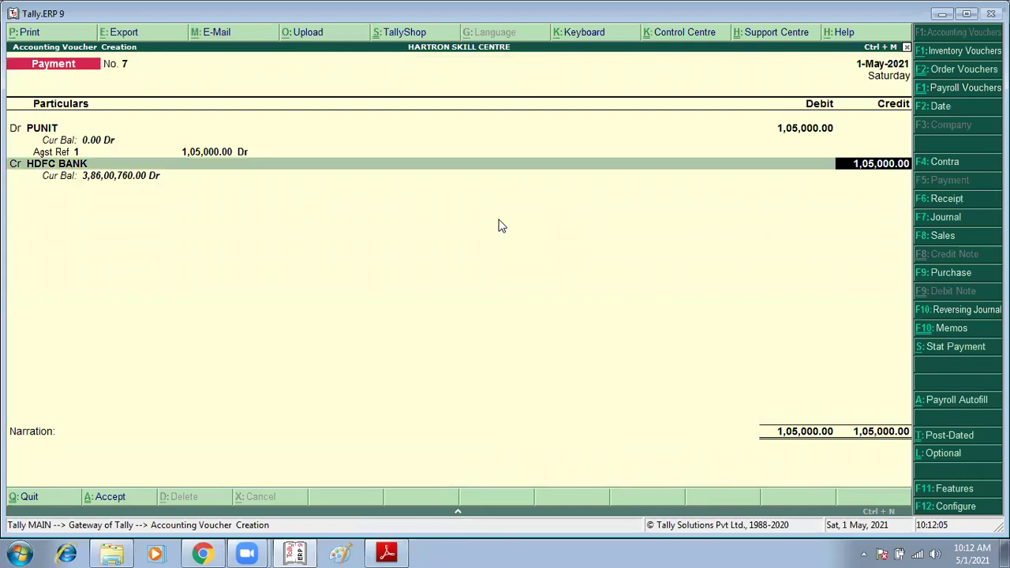
key("Return")
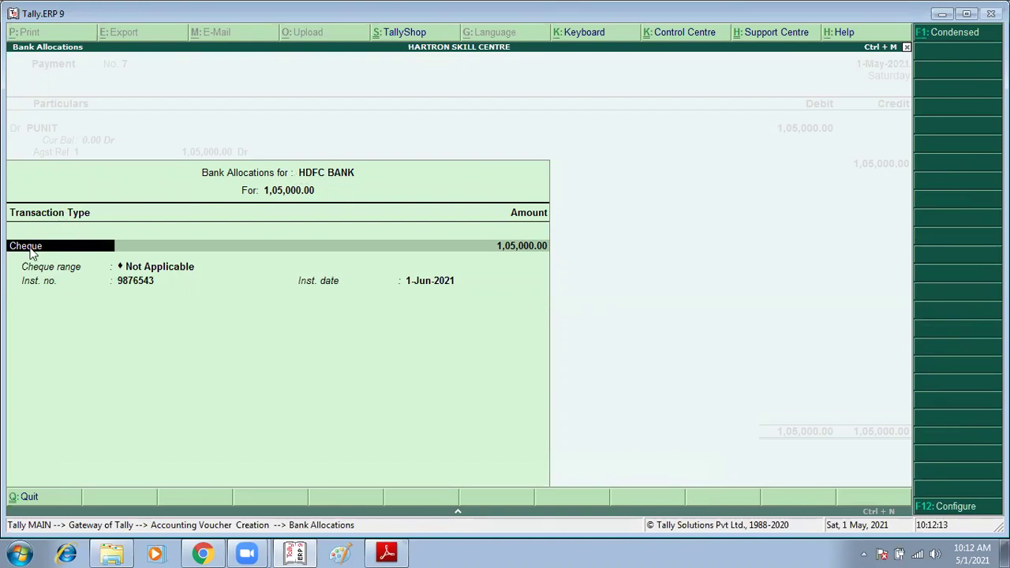
key("Return")
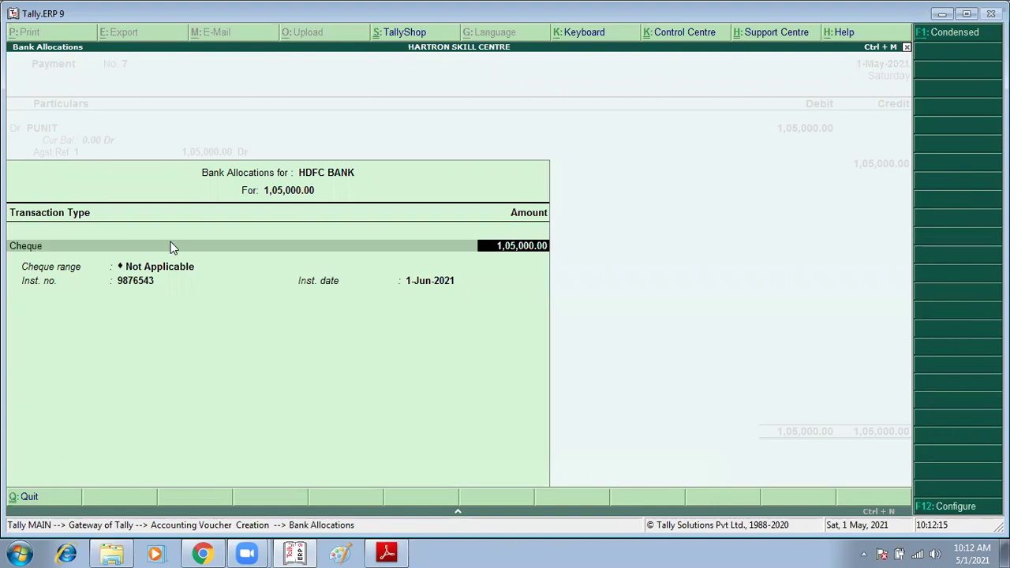
key("Return")
key("Return")
key("BackSpace")
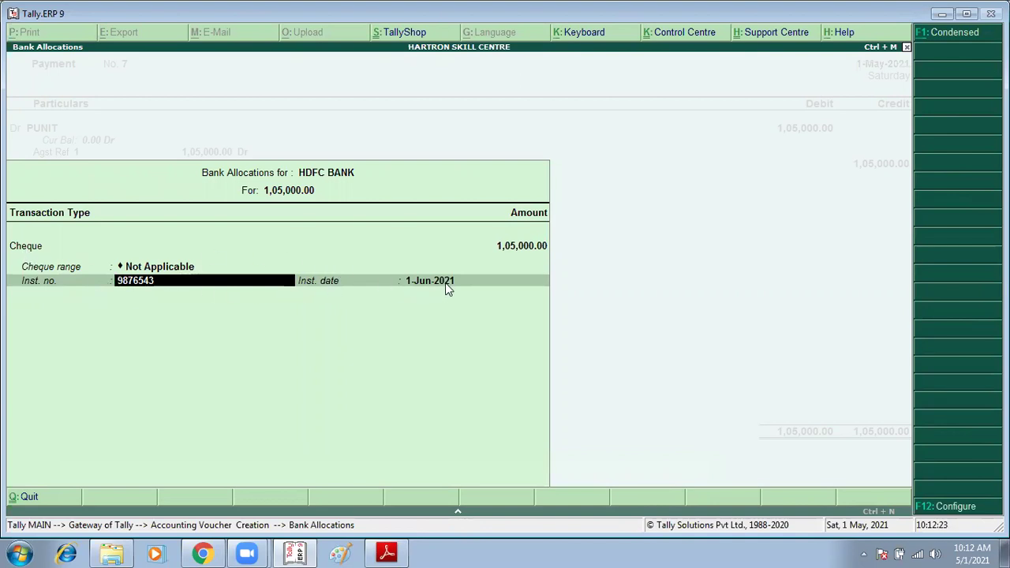
key("Return")
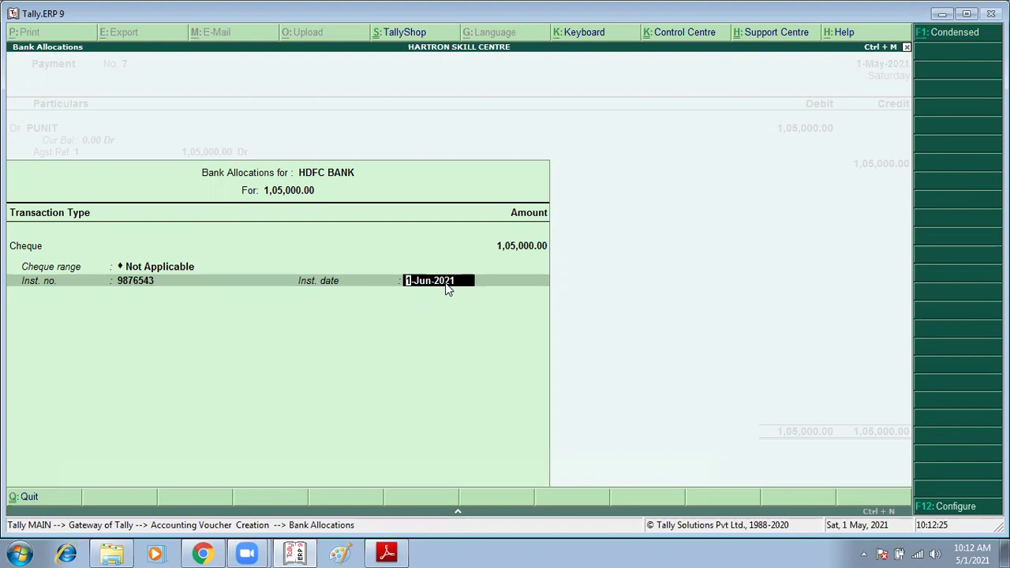
key("Return")
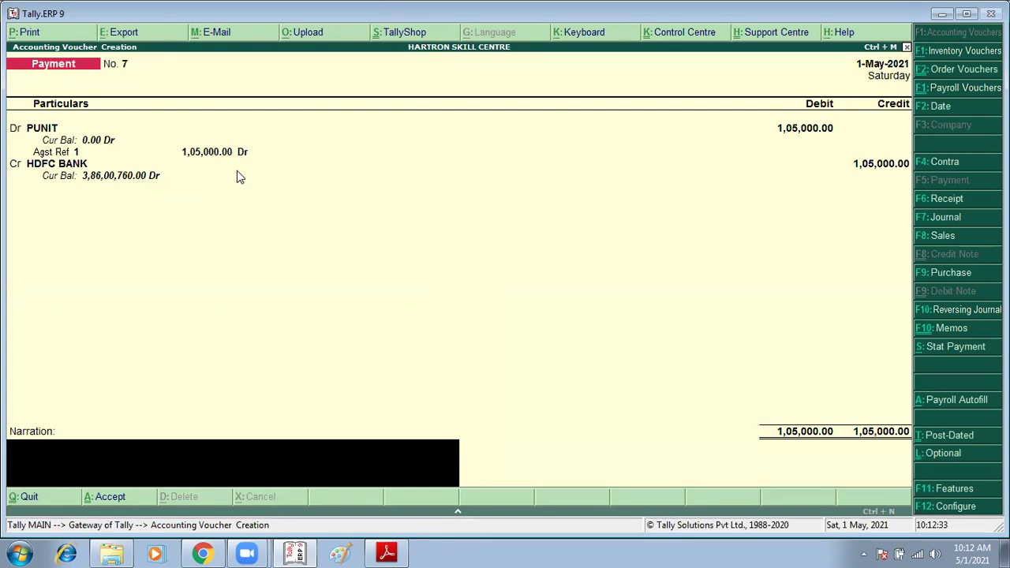
key("Return")
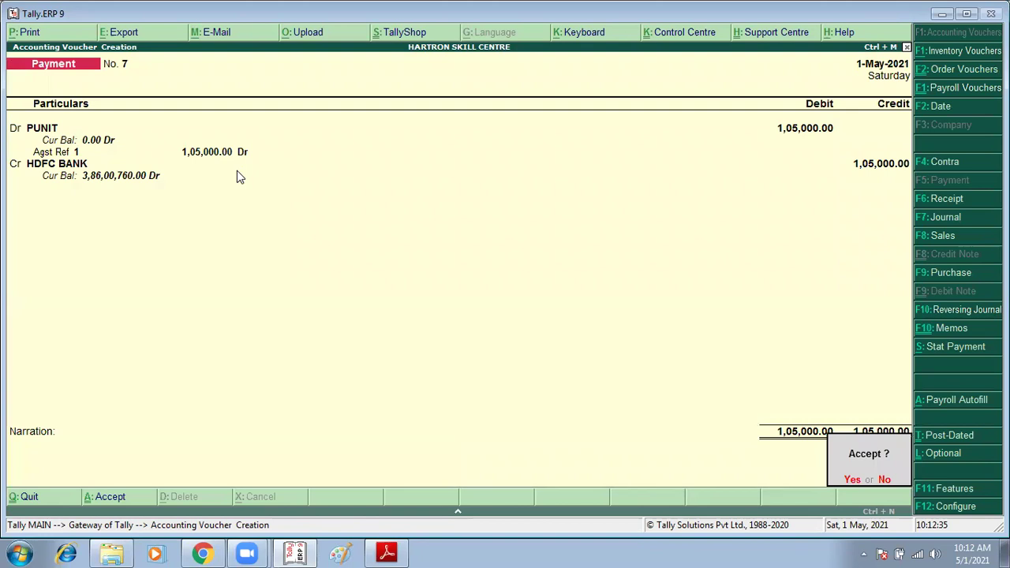
key("Return")
key("alt+F7")
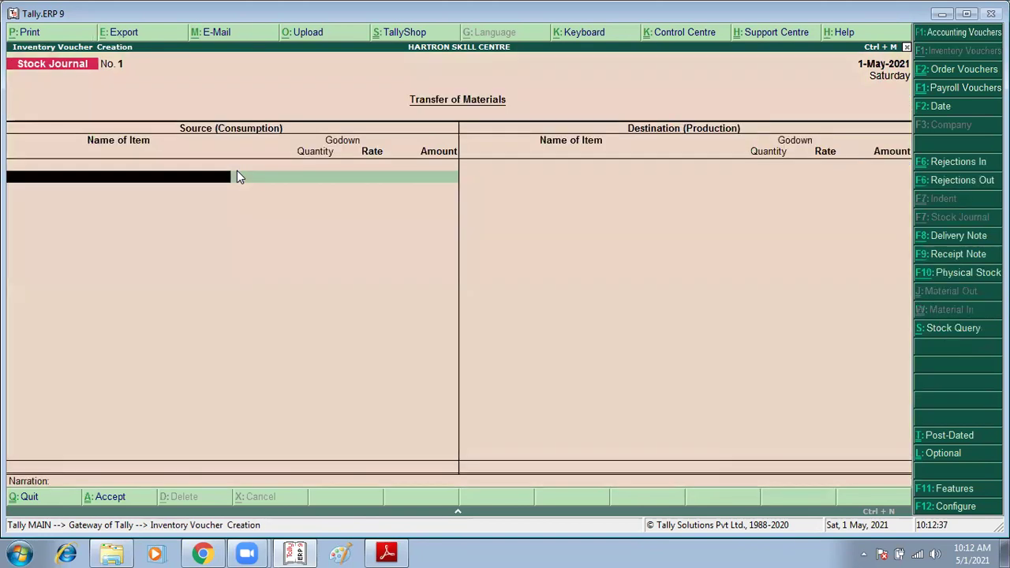
key("Escape")
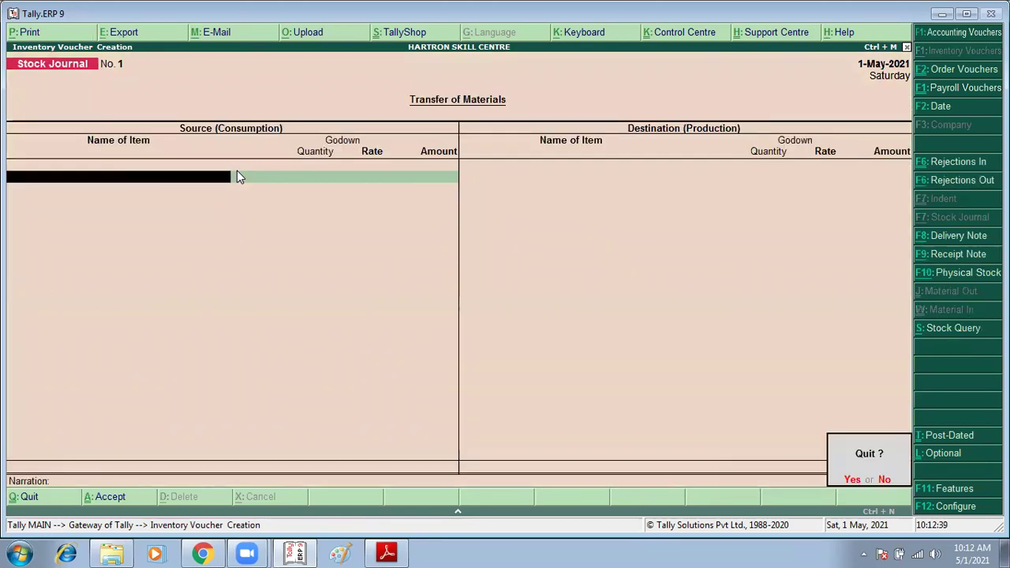
key("Return")
Step: Open the monthly summary of the HDFC BANK ledger from the cash and bank books
key("Down")
key("Down")
key("Down")
key("Down")
key("Down")
key("Down")
key("Down")
key("Down")
key("Down")
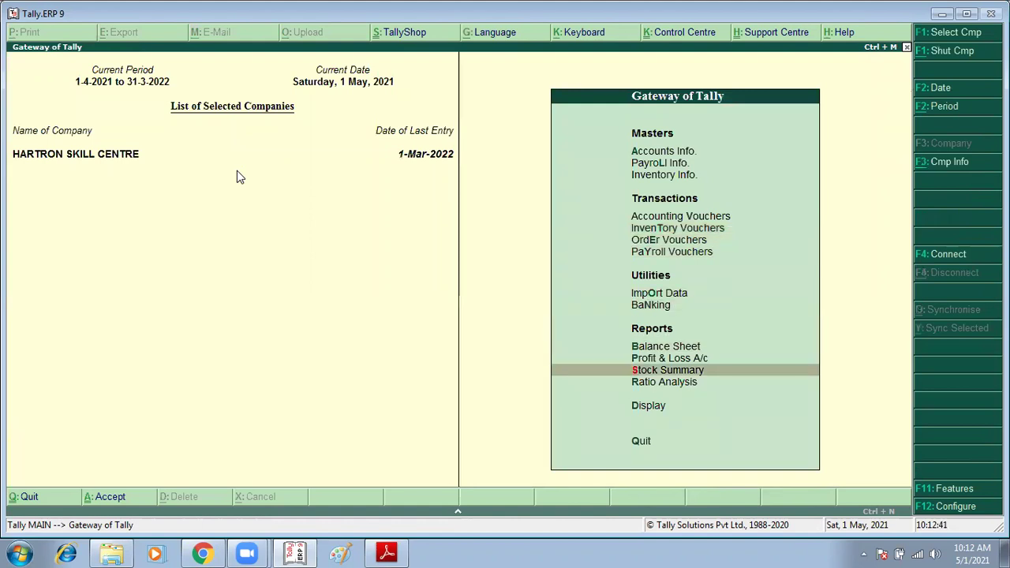
key("Return")
key("Down")
key("a")
key("Down")
key("Up")
key("Return")
key("Down")
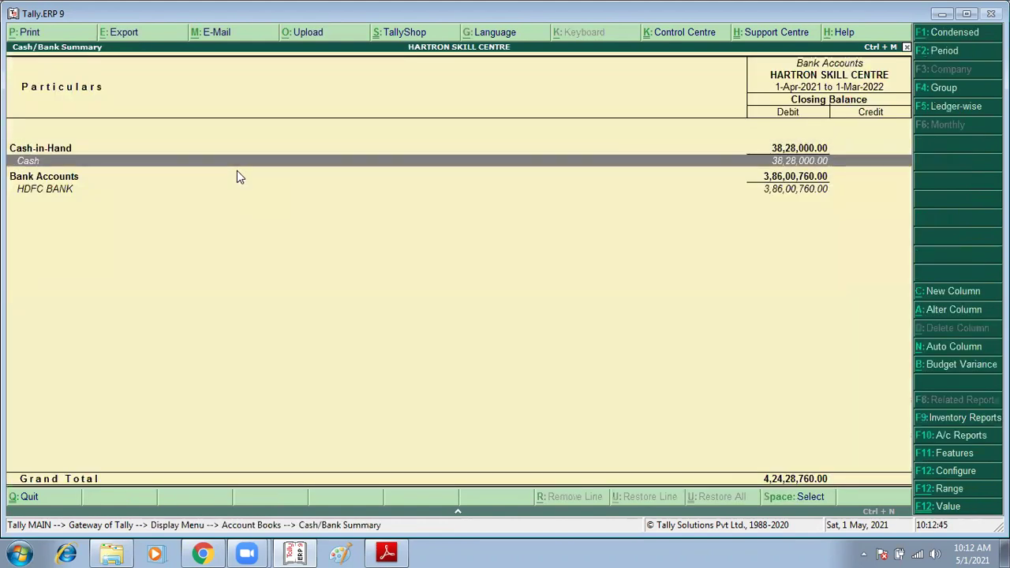
key("Down")
key("Down")
key("Return")
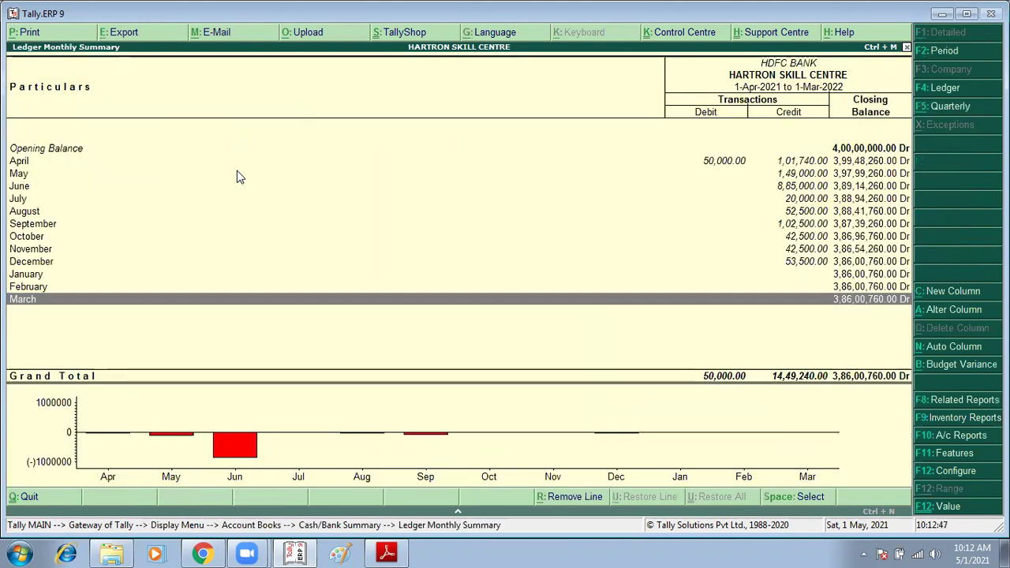
Step: Open HDFC BANK's vouchers for May and find the payment to the laptop supplier
key("Up")
key("Up")
key("Up")
key("Up")
key("Up")
key("Up")
key("Up")
key("Up")
key("Up")
key("Up")
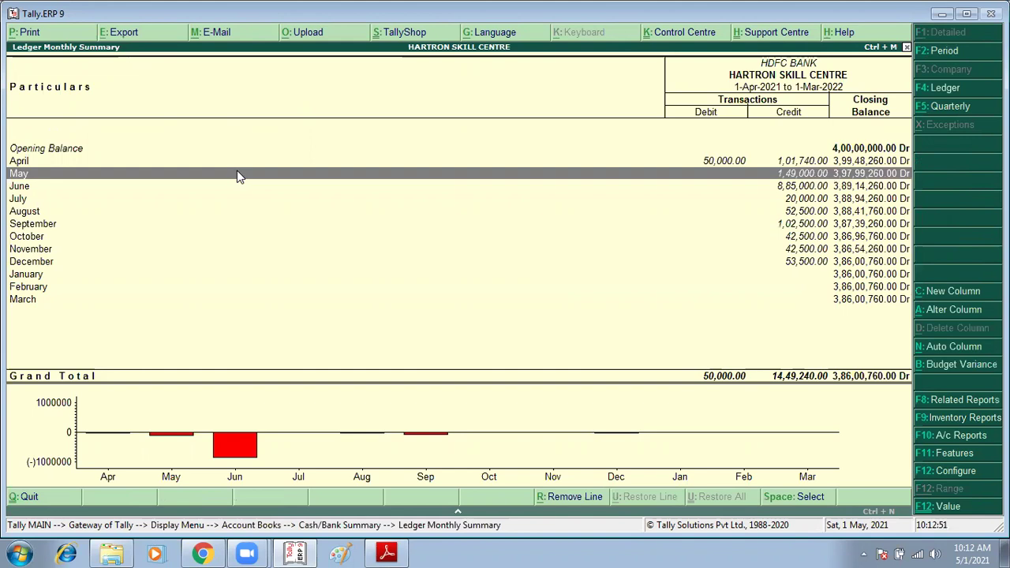
key("Return")
key("Down")
key("Down")
key("Down")
key("Down")
key("Down")
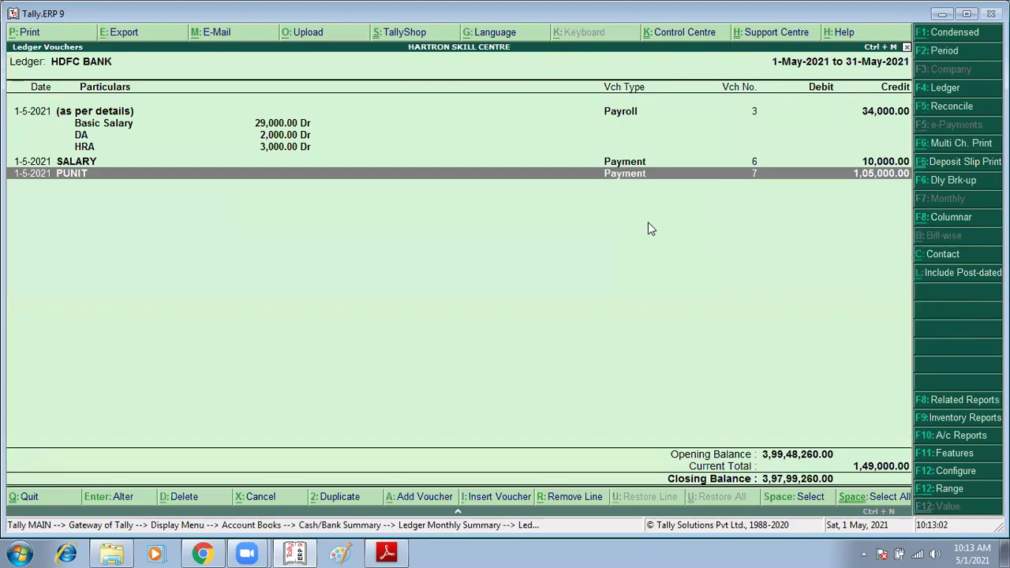
Step: Open the laptop supplier's payment voucher from the HDFC BANK list for review and close it without changes
key("alt+Tab")
key("alt+Tab")
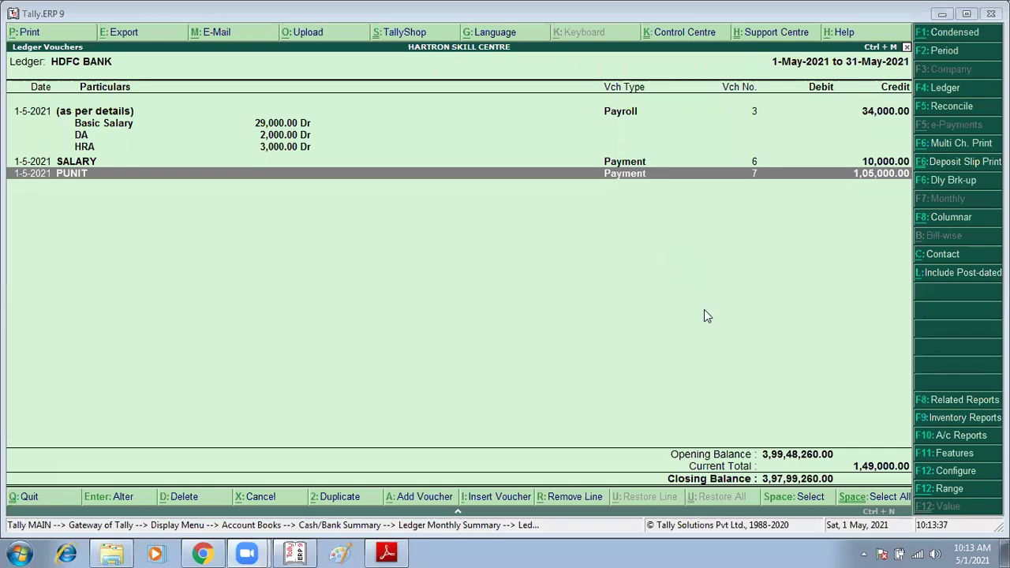
key("Up")
key("Down")
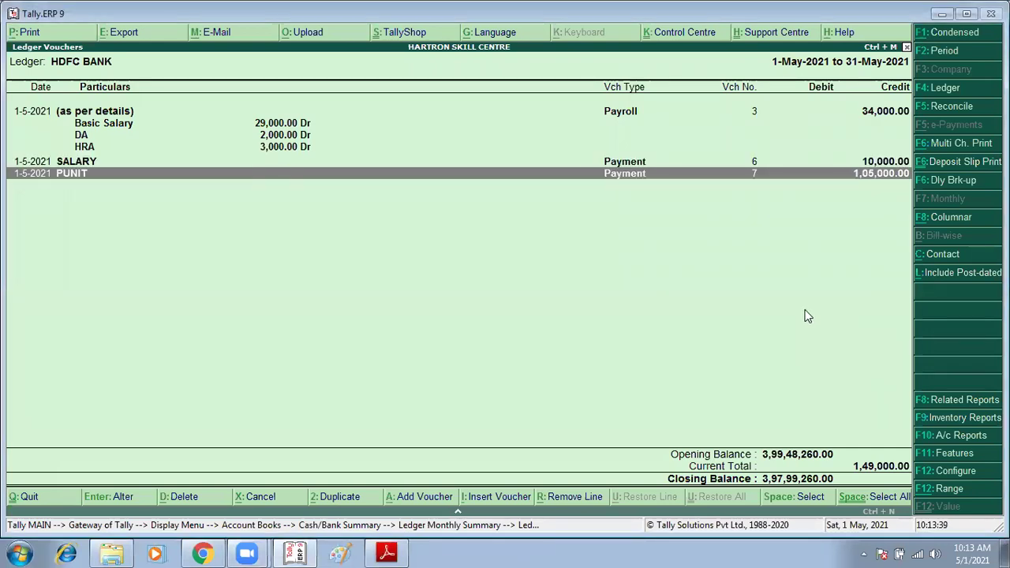
key("Return")
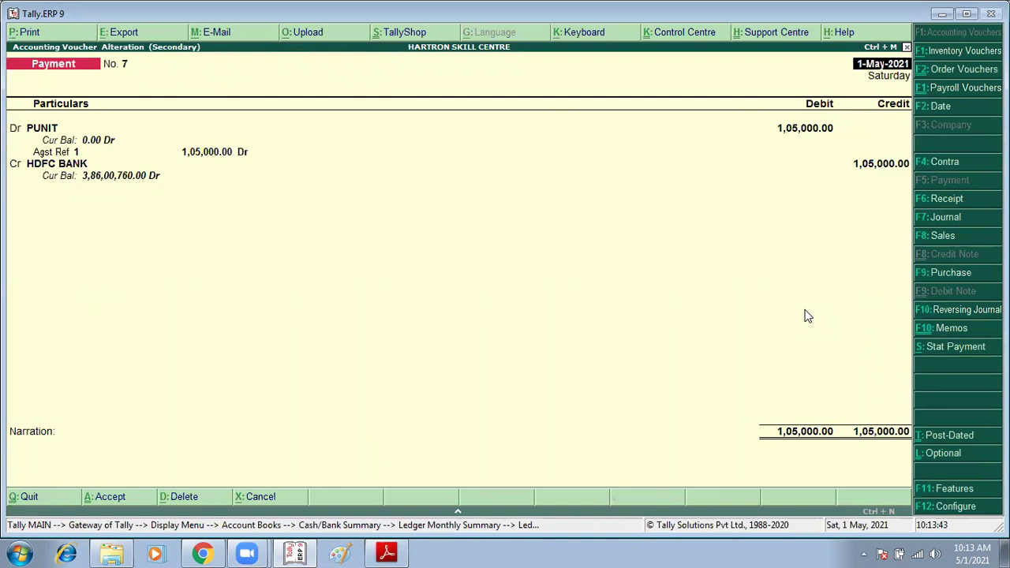
key("Escape")
key("Return")
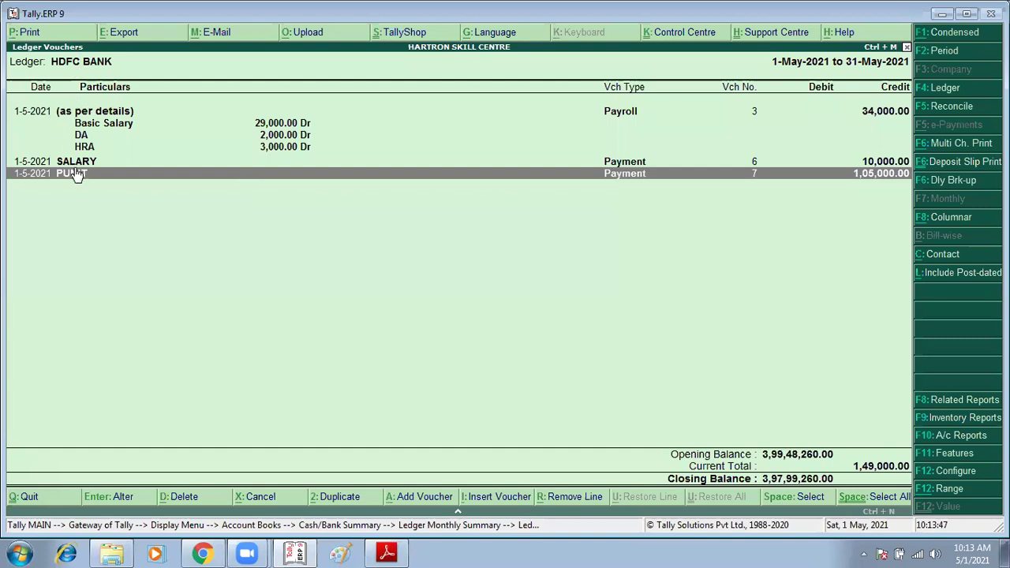
Step: Open the laptop supplier's ledger, view its HDFC BANK payment voucher and return to the Display Menu
key("Escape")
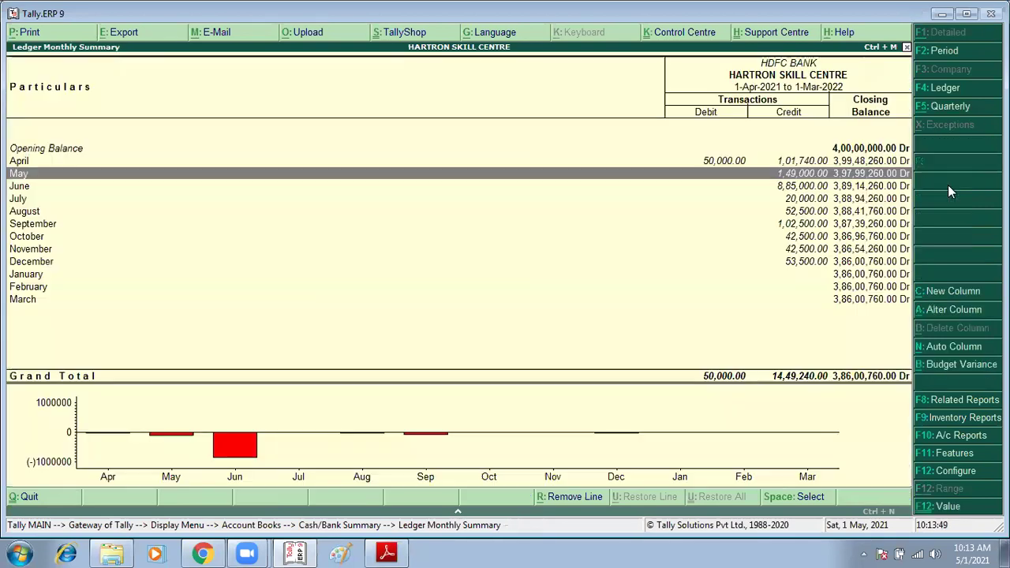
key("Escape")
key("Escape")
key("Down")
key("Return")
type("PU")
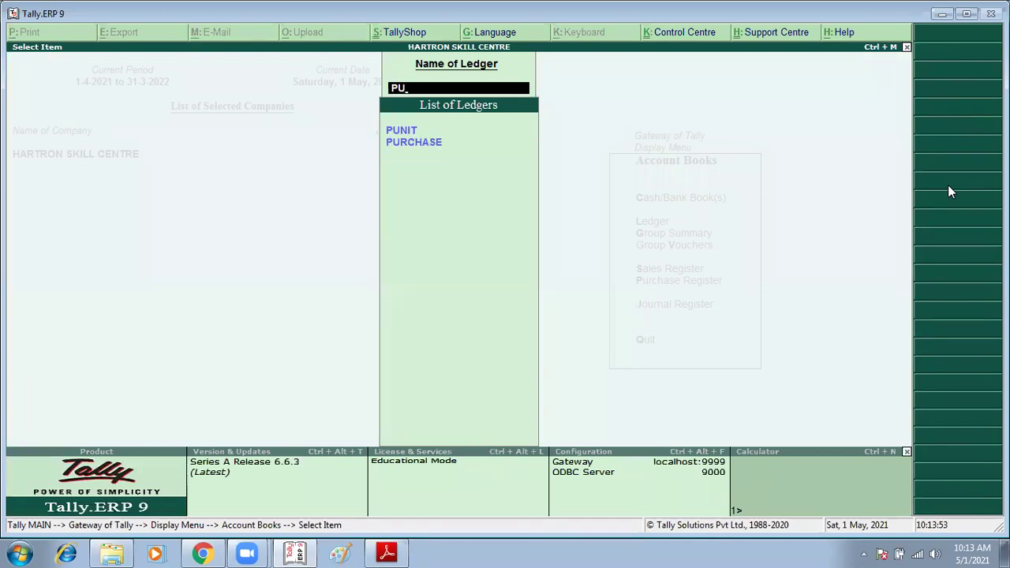
key("Return")
key("Down")
key("Return")
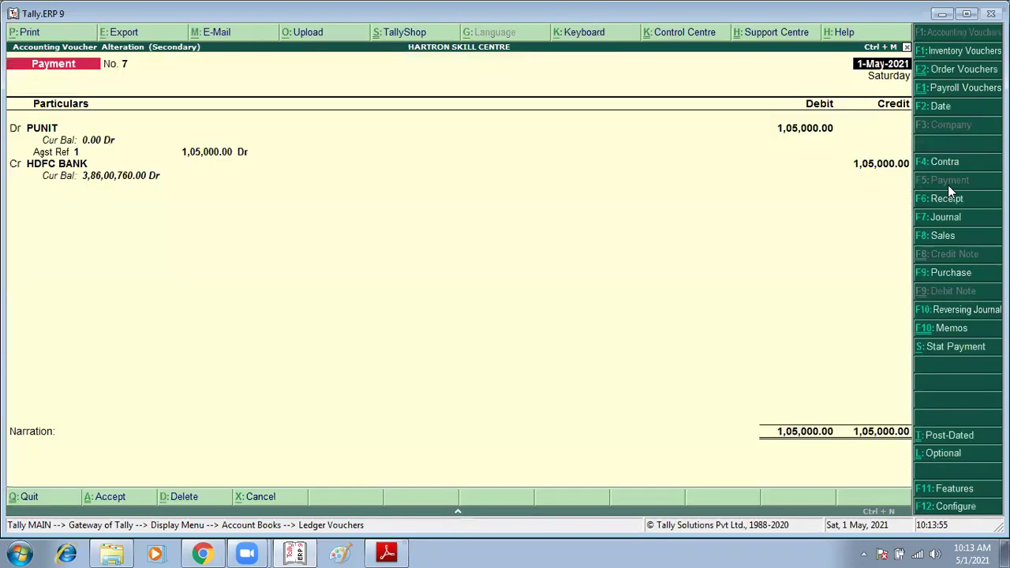
key("Escape")
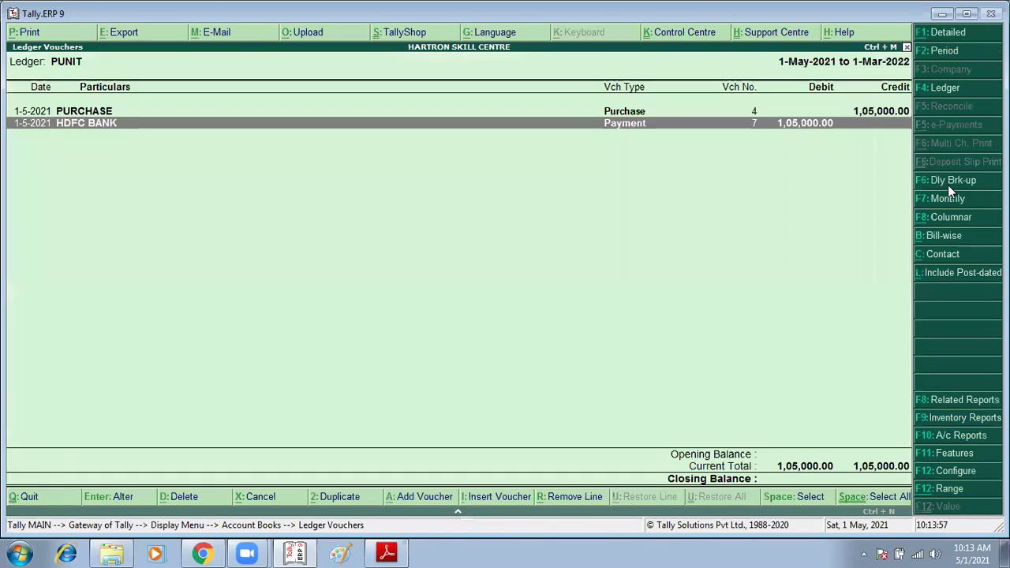
key("Escape")
key("Escape")
key("Escape")
key("Escape")
key("Escape")
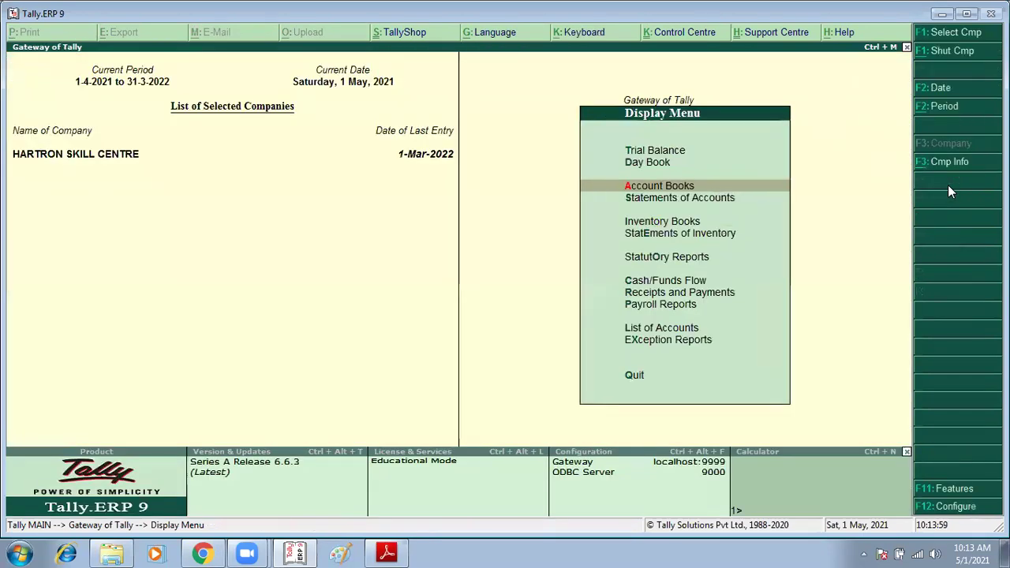
Step: Open the Day Book for 1-May-2021 and locate the payment entry for the laptop supplier
key("Return")
key("Down")
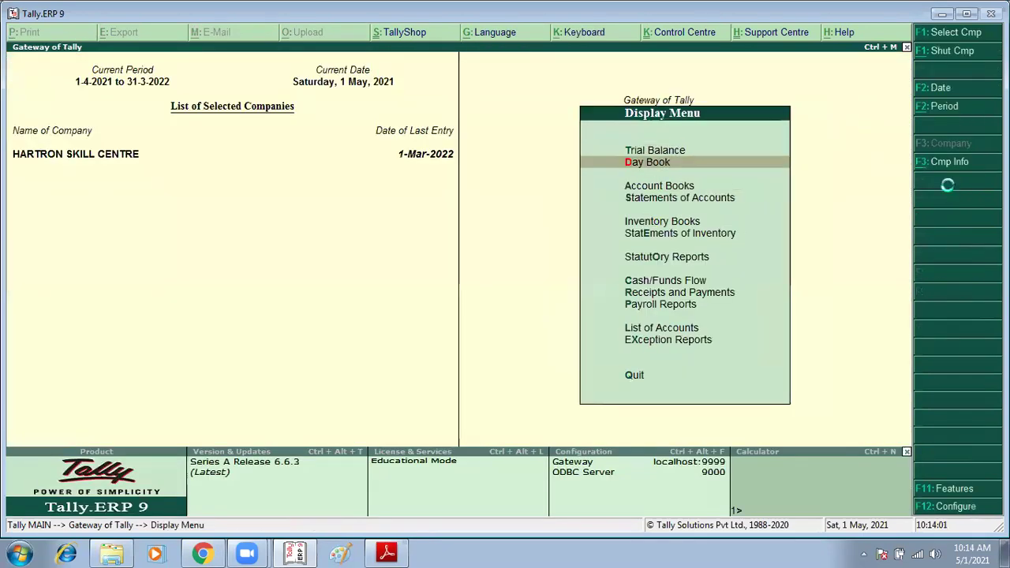
key("Return")
key("Down")
key("Down")
key("Down")
key("Down")
key("Down")
key("Down")
key("Down")
key("Down")
key("Down")
key("Down")
key("Up")
key("Up")
key("Up")
key("Up")
key("Up")
key("Up")
key("Up")
key("Up")
key("Up")
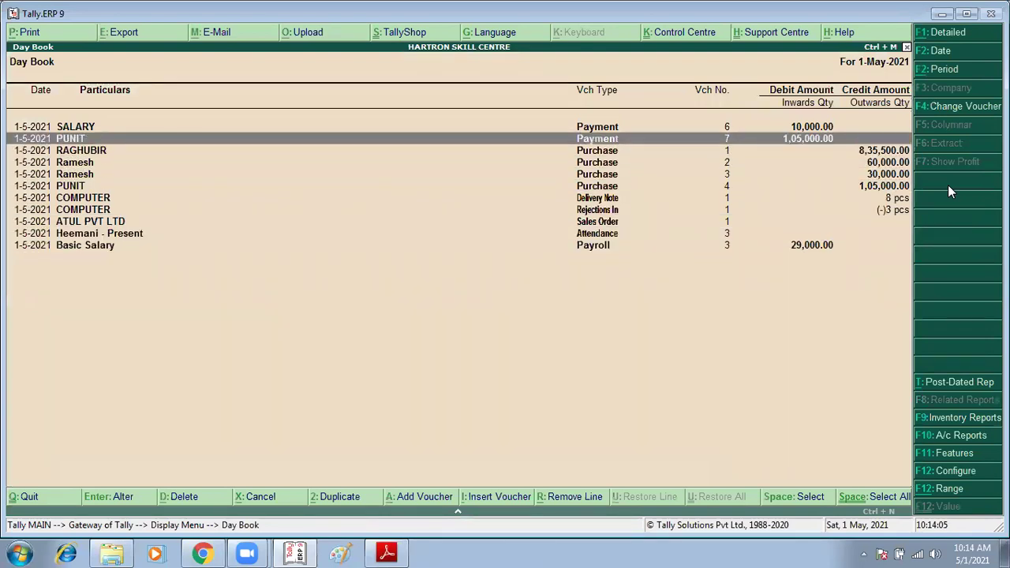
Step: View the laptop supplier's payment voucher from the Day Book and close it without changes
key("Return")
key("Escape")
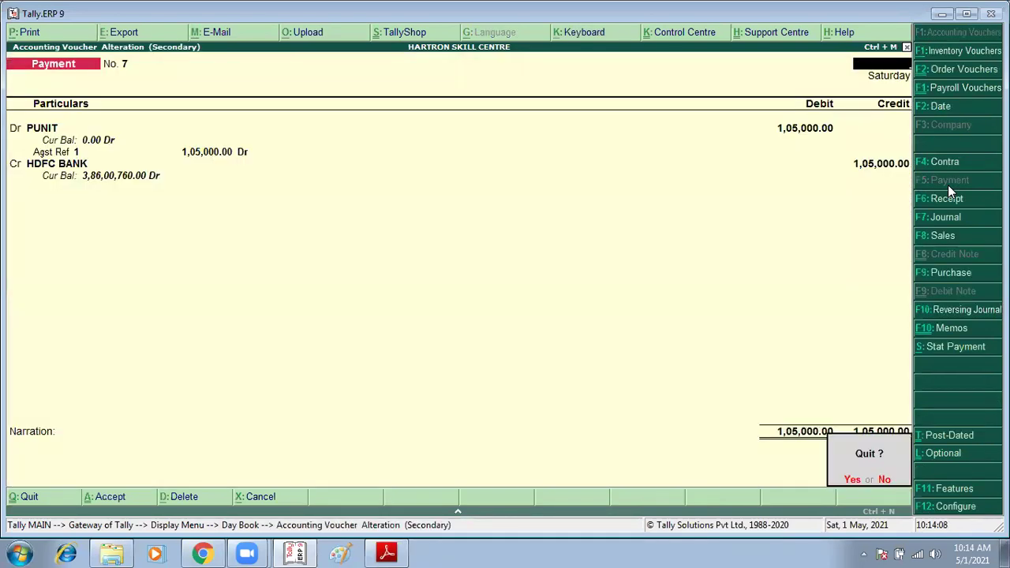
key("y")
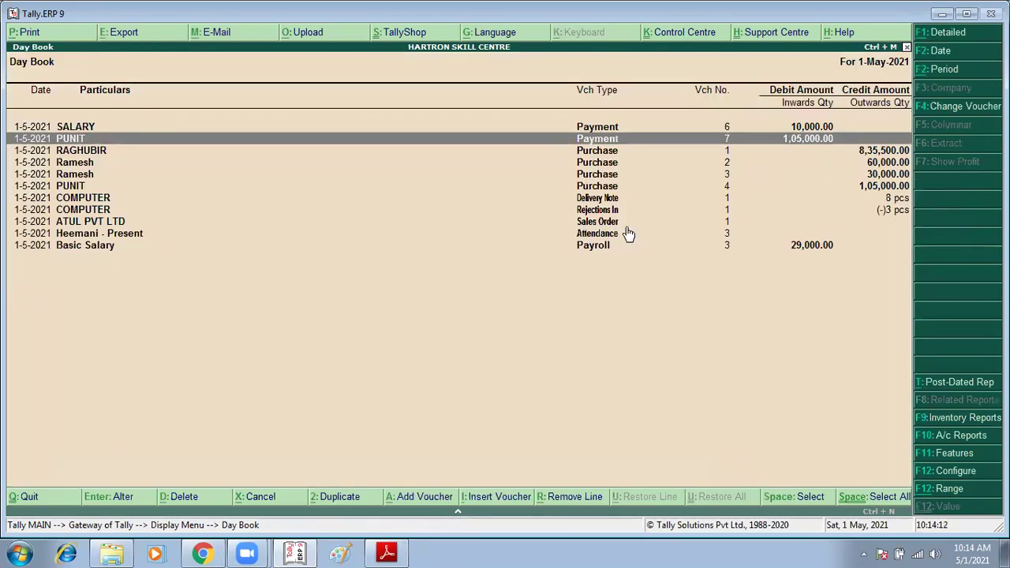
Step: Mark the laptop supplier's payment voucher no. 7 as post-dated and save it
key("Return")
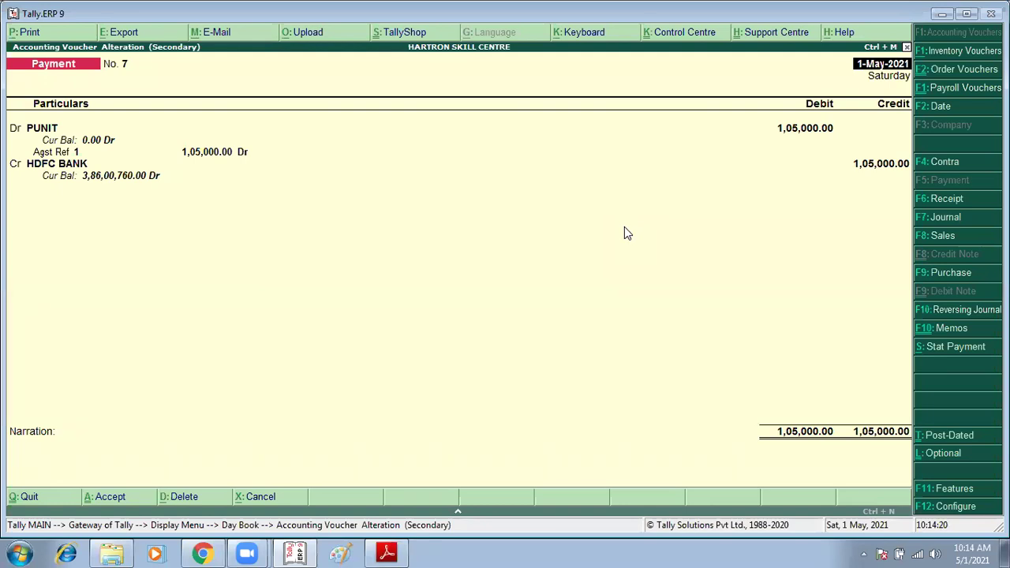
key("ctrl+t")
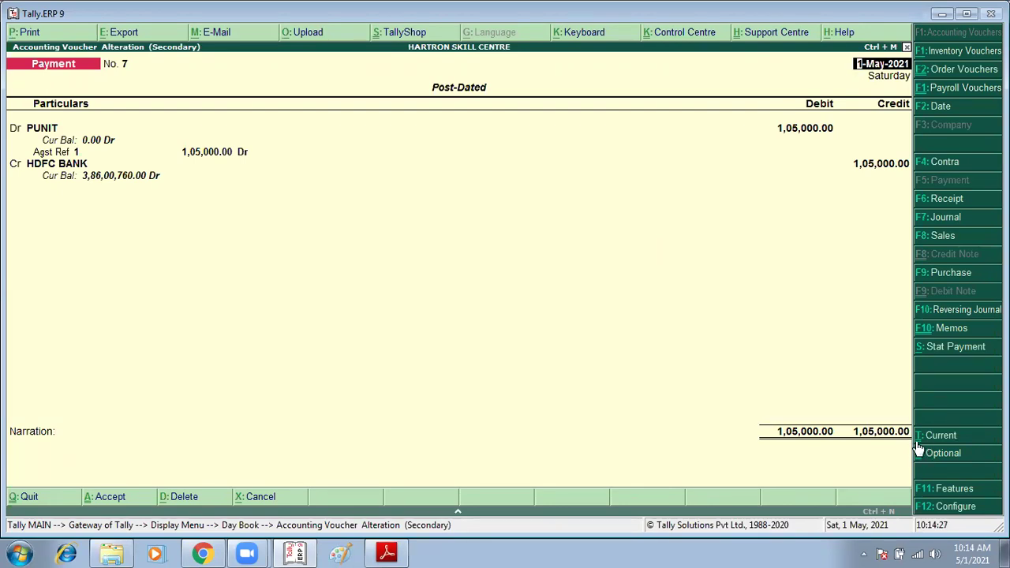
key("ctrl+t")
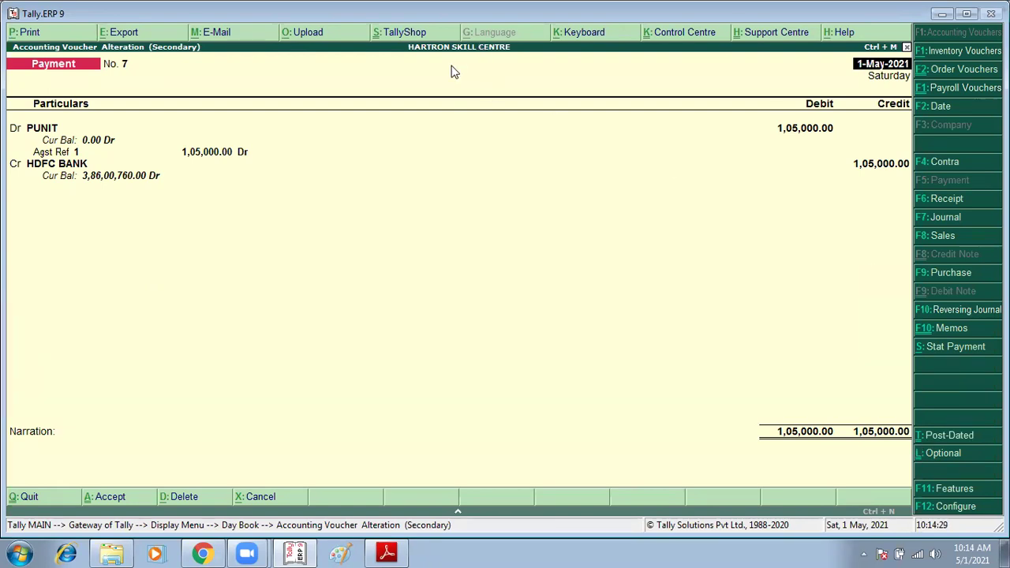
left_click(922, 439)
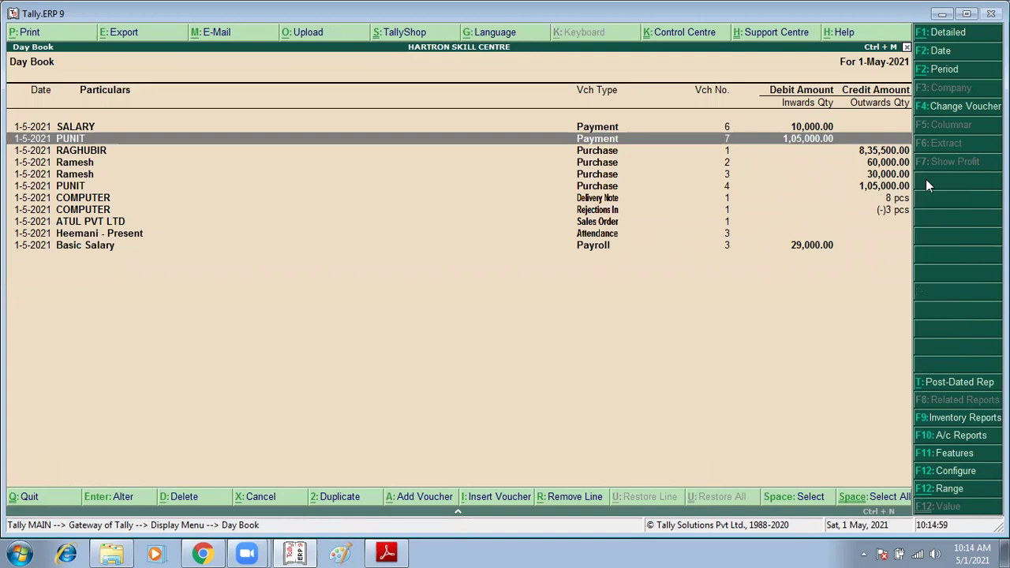
Step: Clear both dates of the Day Book period so it covers 1-Apr-2021 to 1-Mar-2022
key("alt+F2")
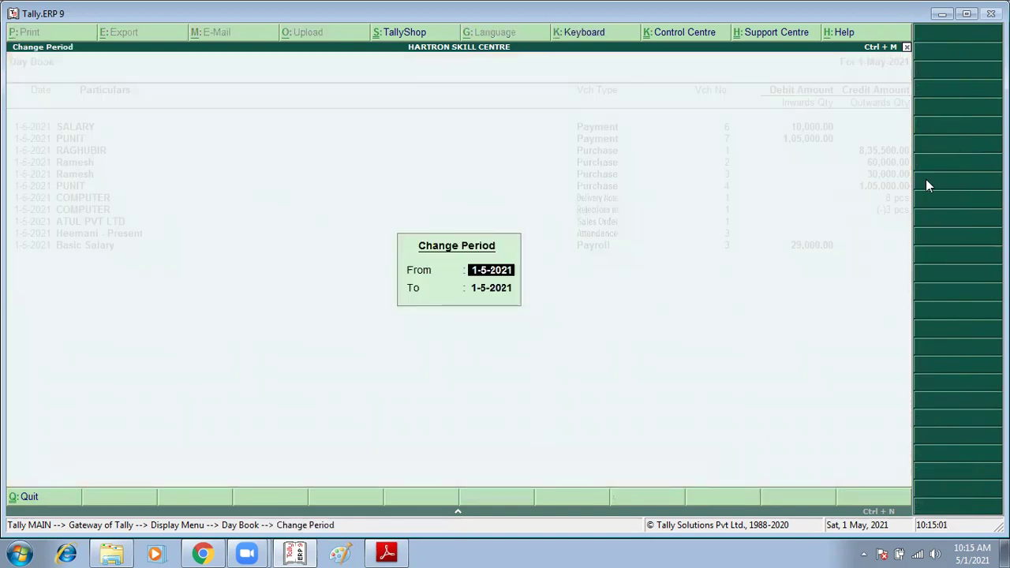
key("Delete")
key("Delete")
key("Delete")
key("Delete")
key("Delete")
key("Delete")
key("Delete")
key("Delete")
key("Return")
key("Delete")
key("Delete")
key("Delete")
key("Delete")
key("Delete")
key("Delete")
key("Delete")
key("Delete")
key("Return")
Step: Look through the Day Book down to the optional sales and purchase vouchers dated 1-3-2022
key("Down")
key("Down")
key("Down")
key("Down")
key("Down")
key("Down")
key("Down")
key("Down")
key("Down")
key("Down")
key("Down")
key("Down")
key("Down")
key("Down")
key("Down")
key("Down")
key("Down")
key("Down")
key("Down")
key("Down")
key("Down")
key("Down")
key("Down")
key("Down")
key("Down")
key("Down")
key("Down")
key("Down")
key("Down")
key("Down")
key("Down")
key("Down")
key("Down")
key("Down")
key("Down")
key("Down")
key("Down")
key("Down")
key("Down")
key("Down")
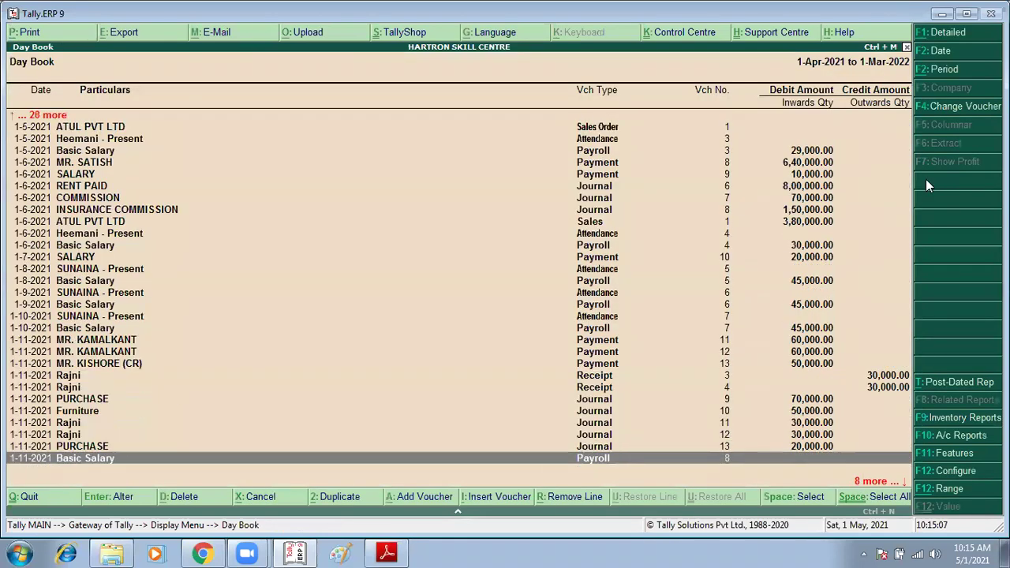
key("Up")
key("Down")
key("Up")
key("Up")
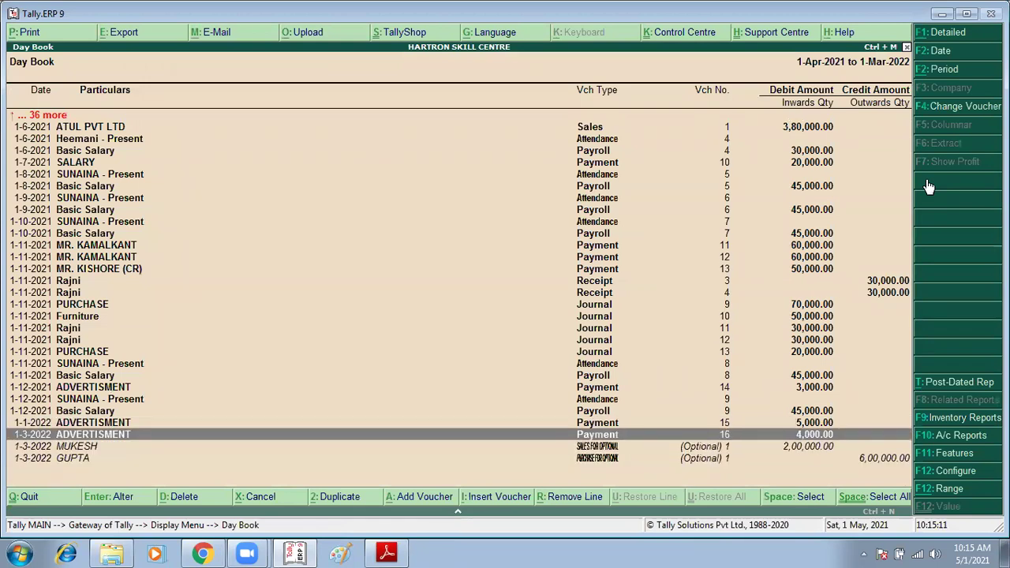
key("Down")
key("Down")
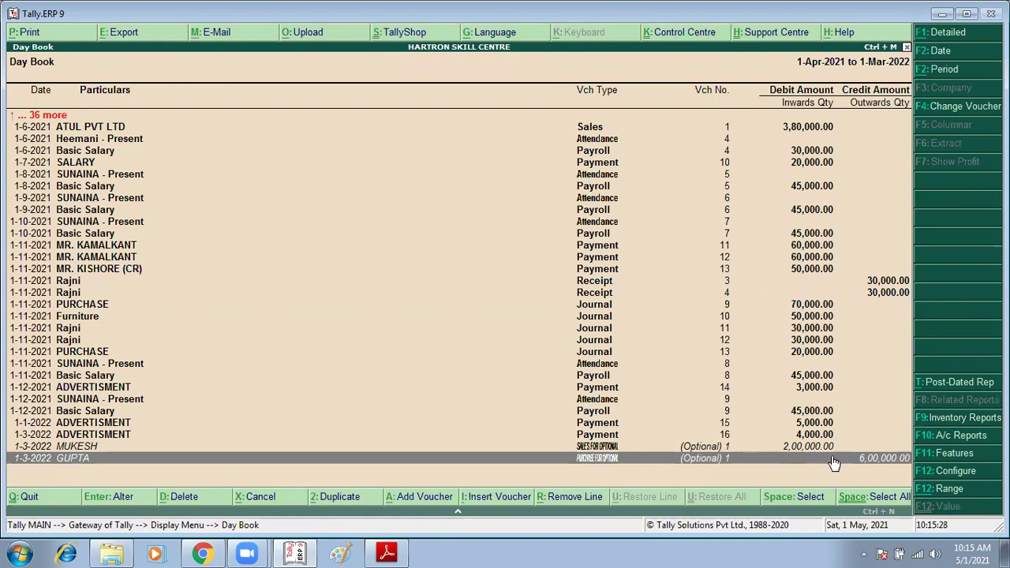
Step: Mark the laptop supplier's post-dated payment voucher no. 7 of 1-5-2021 in the Day Book as optional and save it
left_click(417, 236)
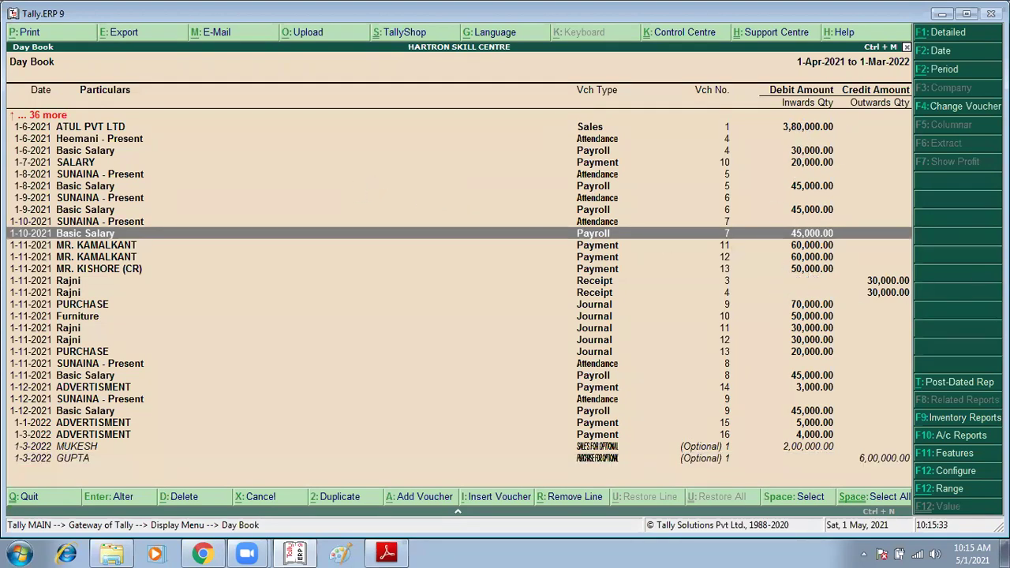
key("Up")
key("Up")
key("Up")
key("Up")
key("Up")
key("Up")
key("Up")
key("Up")
key("Up")
key("Up")
key("Up")
key("Up")
key("Up")
key("Up")
key("Up")
key("Up")
key("Up")
key("Up")
key("Up")
key("Up")
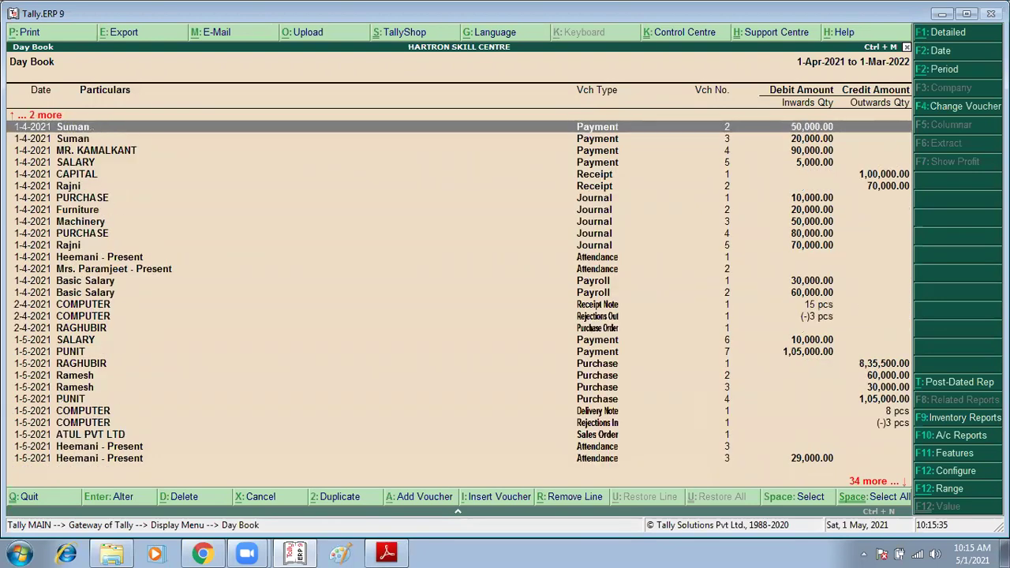
key("Down")
key("Down")
key("Down")
key("Down")
key("Down")
key("Down")
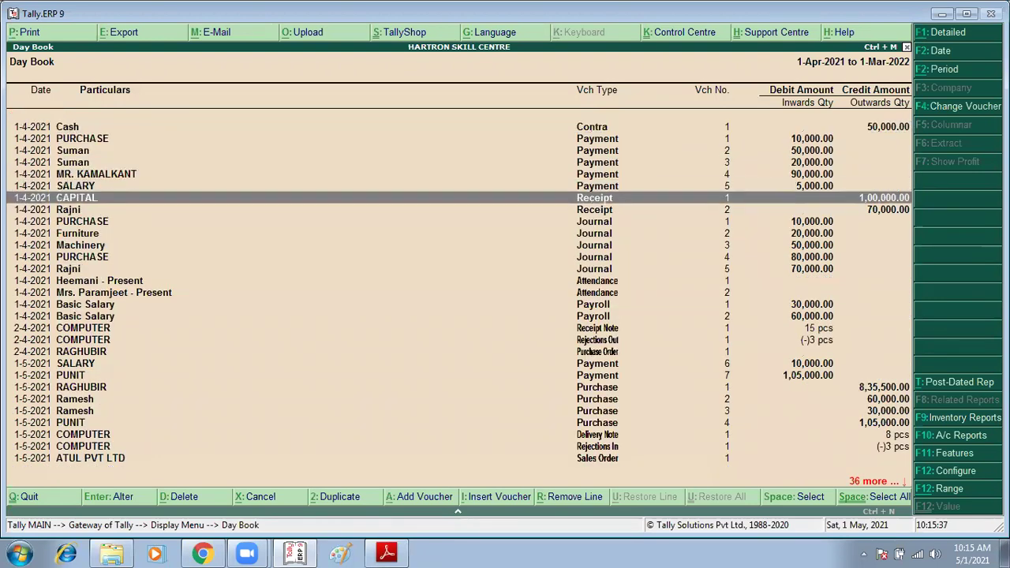
key("Down")
key("Down")
key("Down")
key("Down")
key("Down")
key("Down")
key("Down")
key("Down")
key("Down")
key("Down")
key("Down")
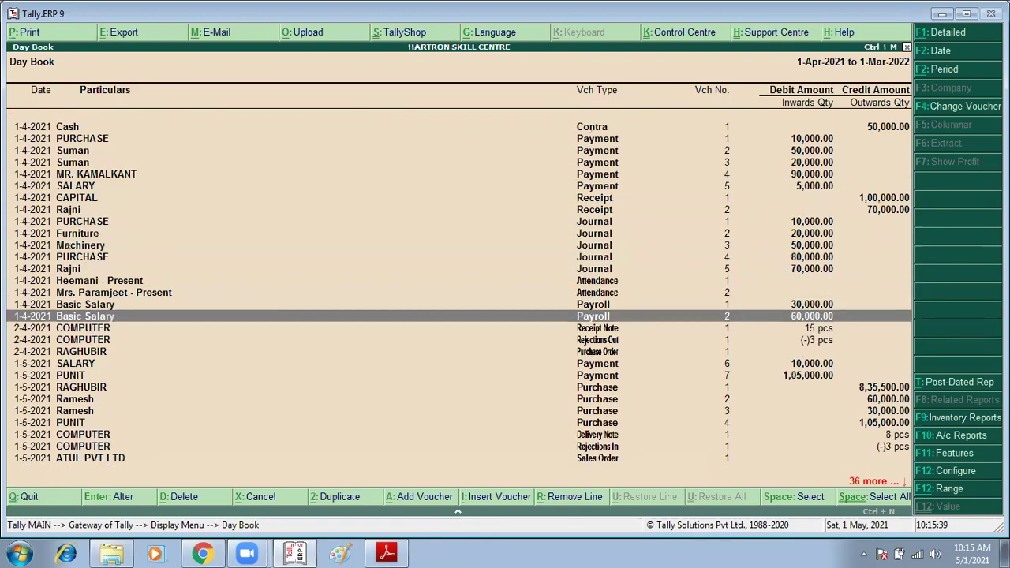
key("Down")
key("Down")
key("Down")
key("Down")
key("Down")
key("Up")
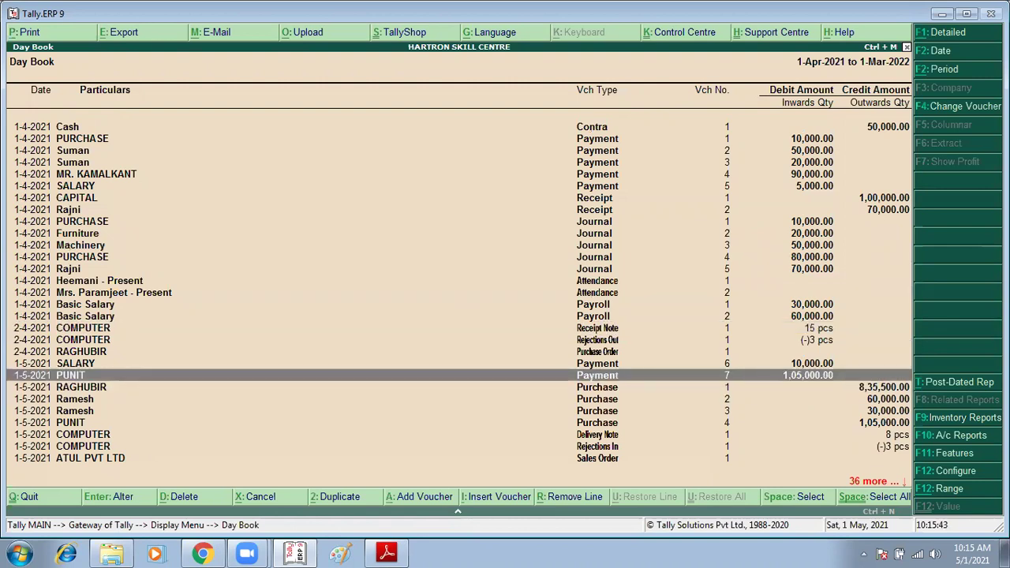
key("Return")
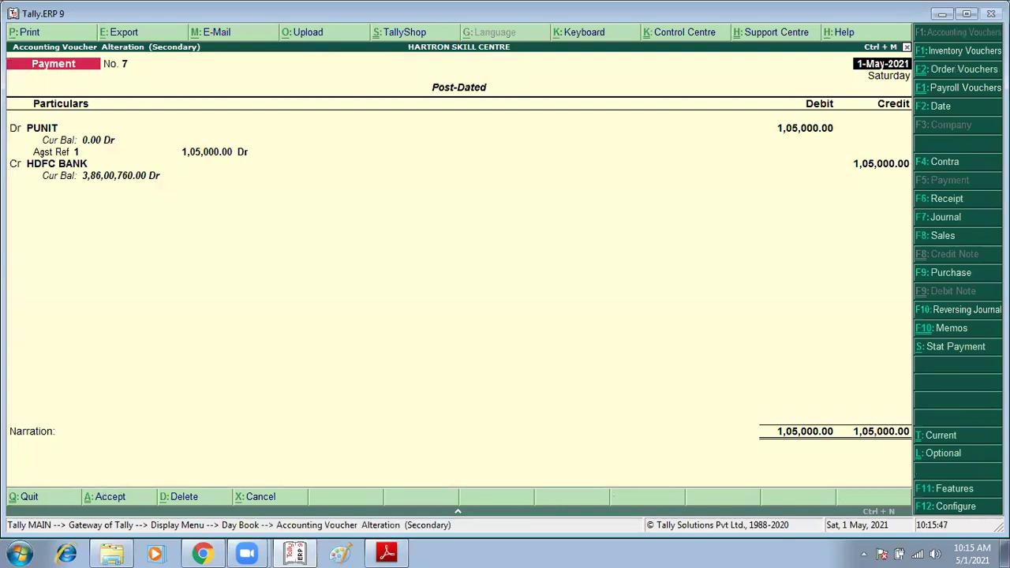
key("ctrl+l")
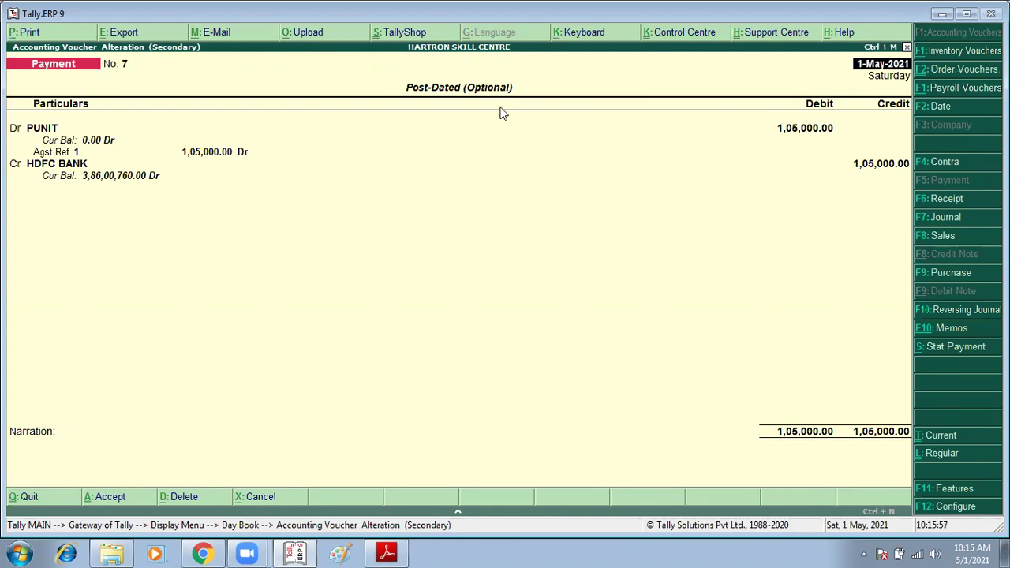
key("ctrl+a")
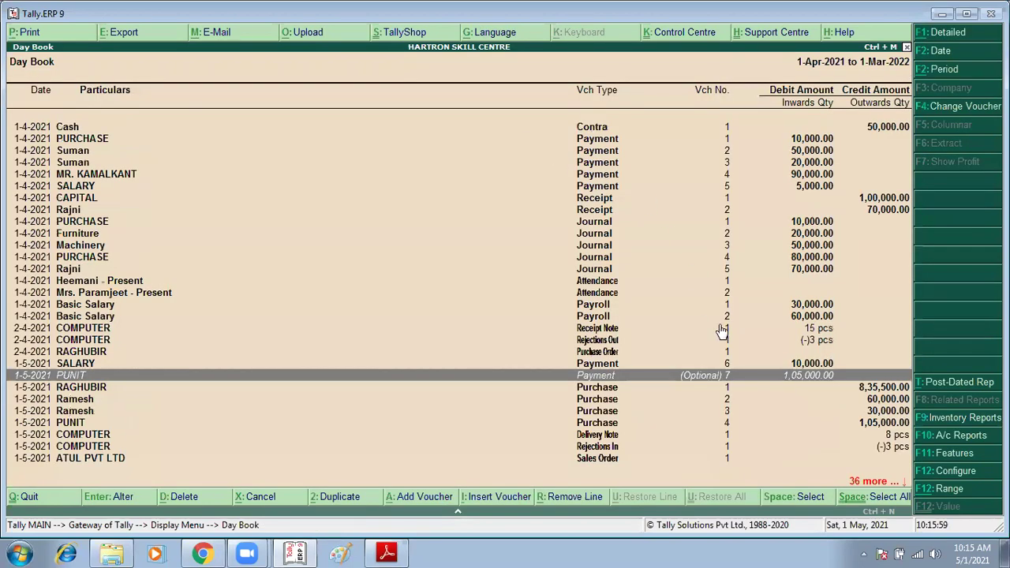
Step: Compare the laptop supplier's optional payment entry with its neighbouring Day Book entries and return to the Display Menu
key("Down")
key("Up")
key("Down")
key("Up")
key("Up")
key("Down")
key("Escape")
key("Escape")
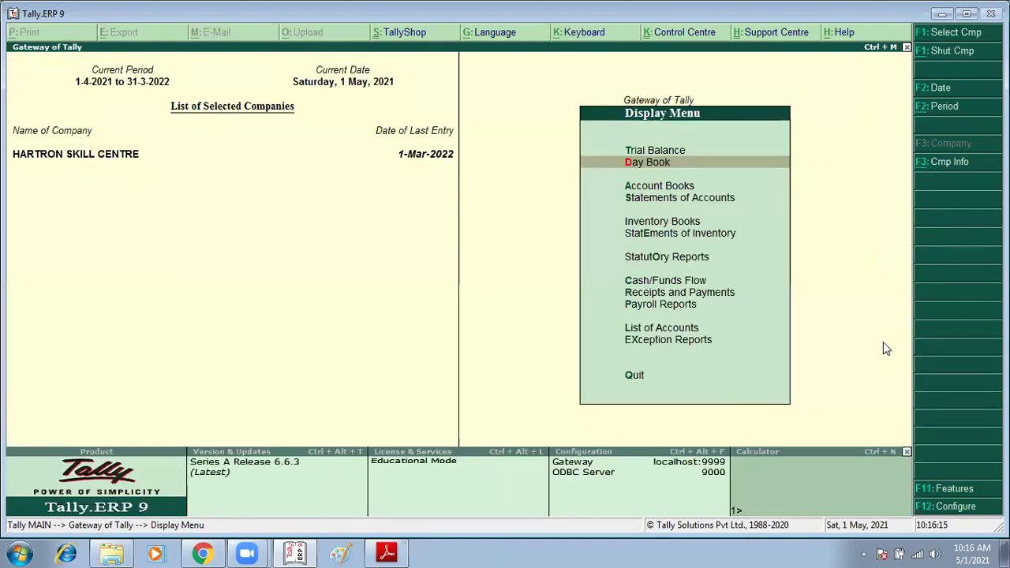
Step: Open the cash and bank summary from the account books and select HDFC BANK
key("Return")
key("Down")
key("Down")
key("Return")
key("Down")
key("Up")
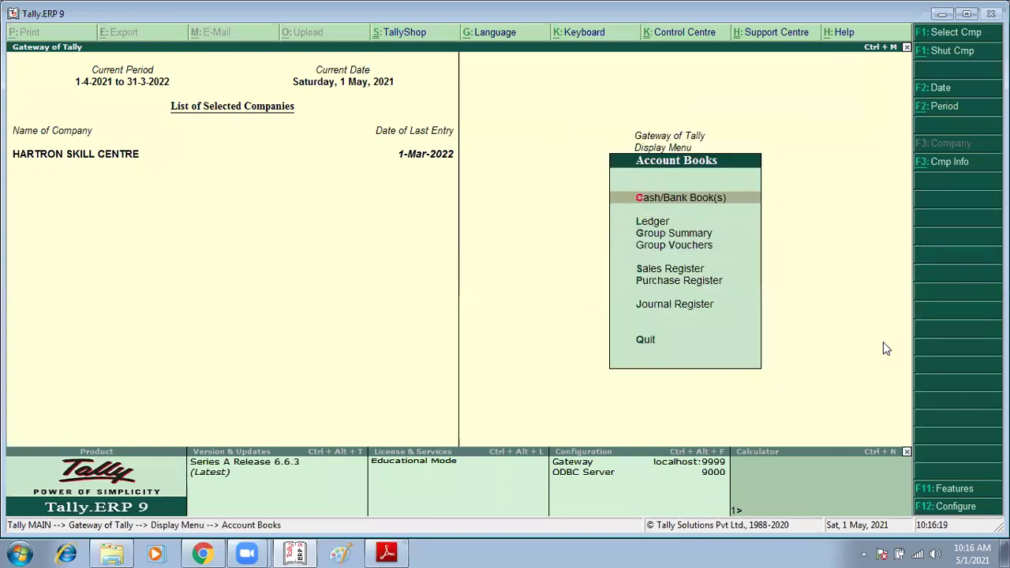
key("Return")
key("Down")
key("Down")
key("Down")
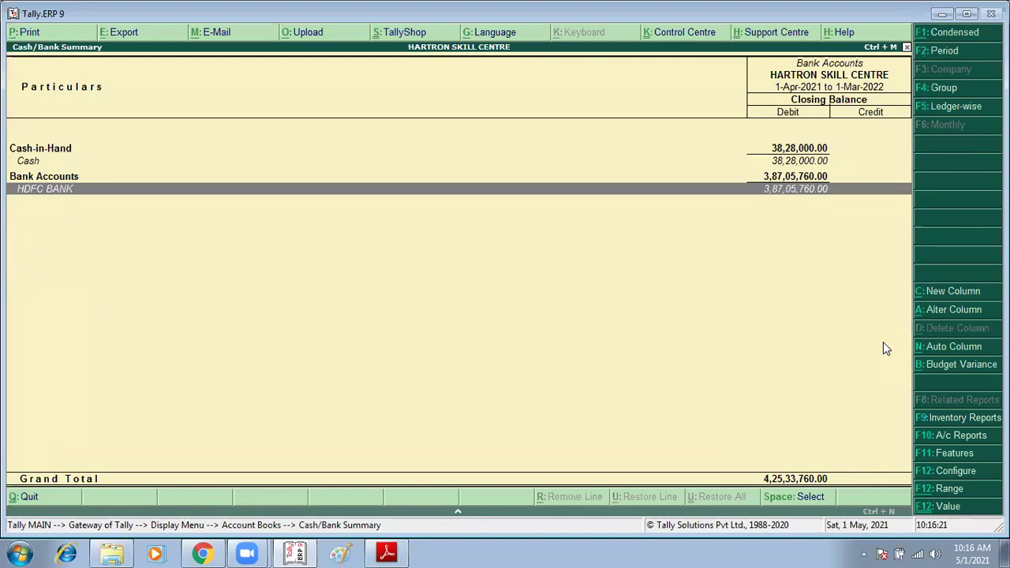
Step: Look through HDFC BANK's May 2021 ledger vouchers from its monthly summary and return to the account books
key("Return")
key("Up")
key("Up")
key("Up")
key("Up")
key("Up")
key("Up")
key("Up")
key("Up")
key("Up")
key("Up")
key("Return")
key("Down")
key("Down")
key("Down")
key("Down")
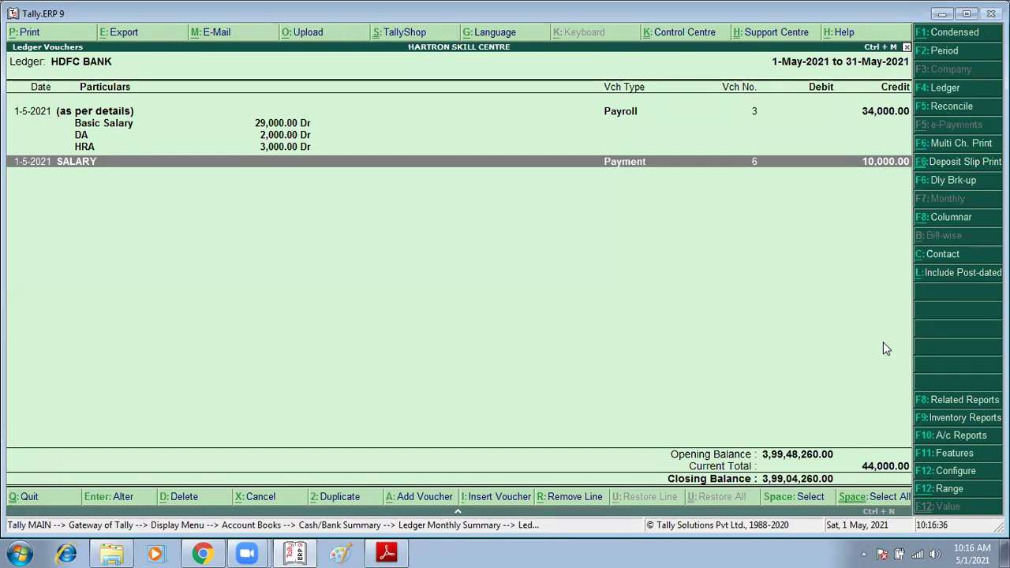
key("Escape")
key("Escape")
key("Escape")
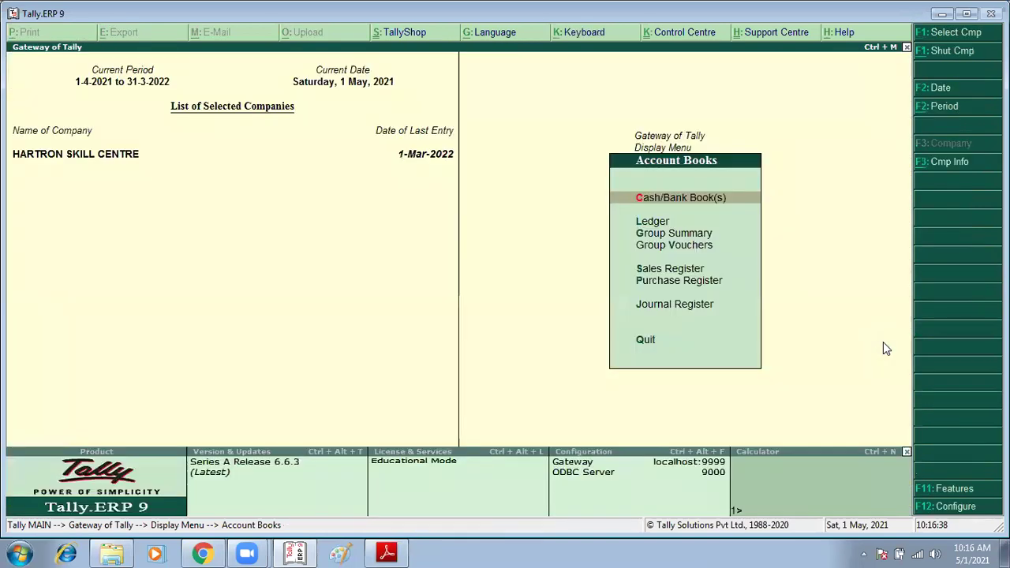
Step: Open the post-dated vouchers list from the exception reports
key("Escape")
key("Down")
key("Down")
key("Down")
key("Down")
key("Down")
key("Down")
key("Down")
key("Down")
key("Down")
key("Return")
key("Down")
key("Down")
key("Down")
key("Down")
key("Down")
key("Down")
key("Down")
key("Down")
key("Return")
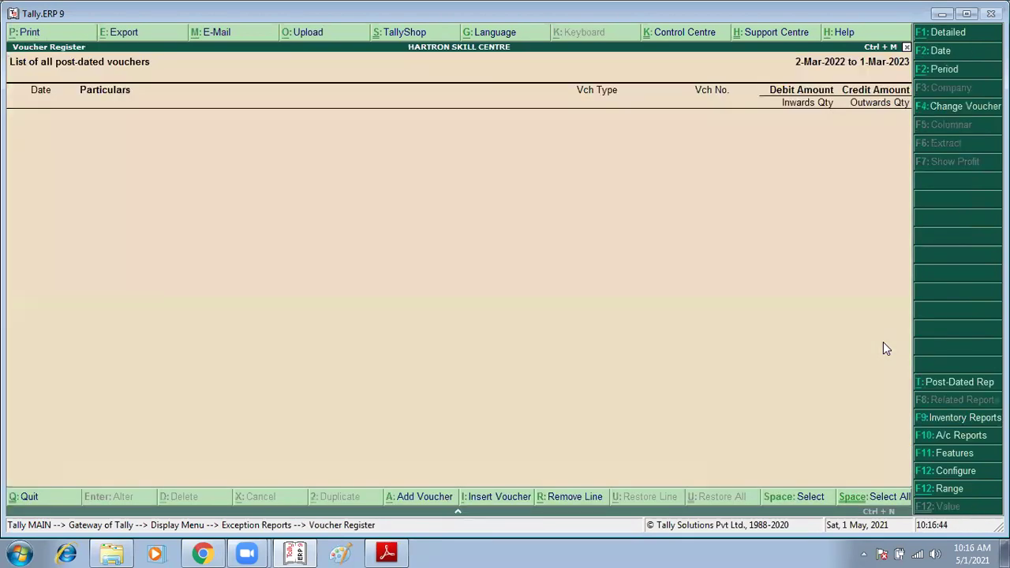
Step: Set the period of the post-dated vouchers list from 1-4-2021 to 31-3-2022
key("alt+F2")
type("1/4/21")
key("Return")
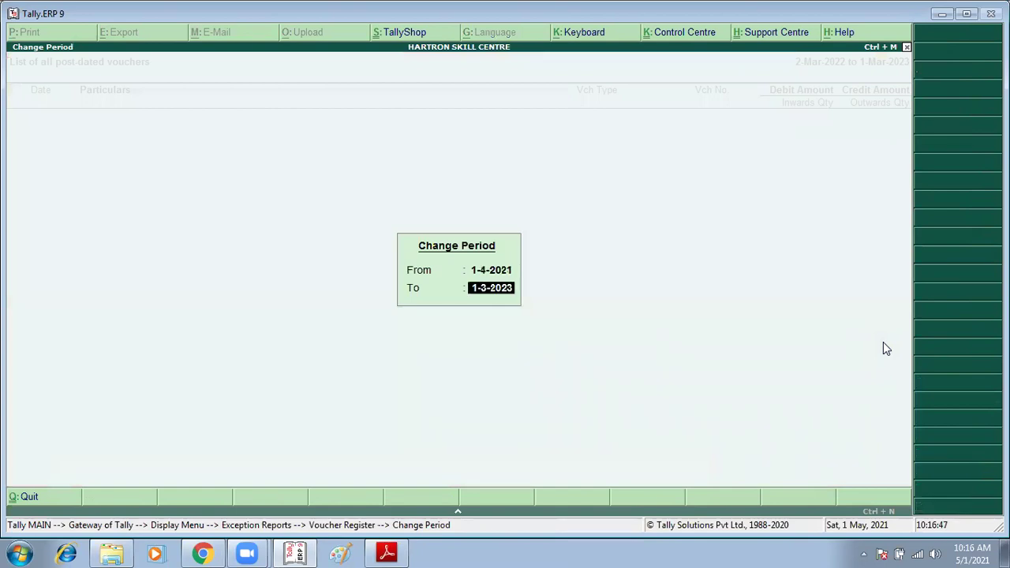
type("31/3/22")
key("Return")
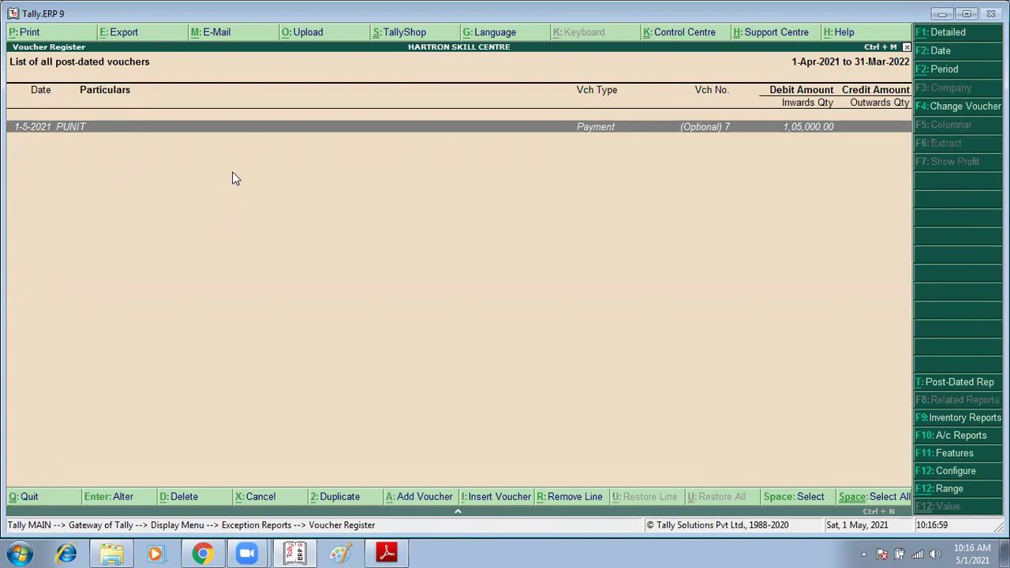
Step: Reopen the post-dated vouchers list and set its period from 1-4-2021 to 31-3-2022 again
key("Escape")
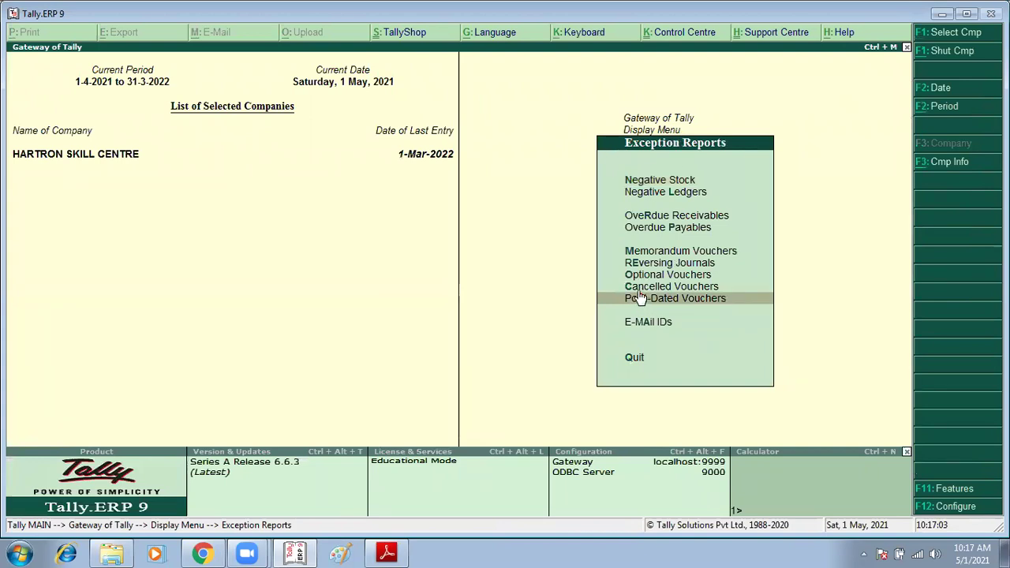
key("Return")
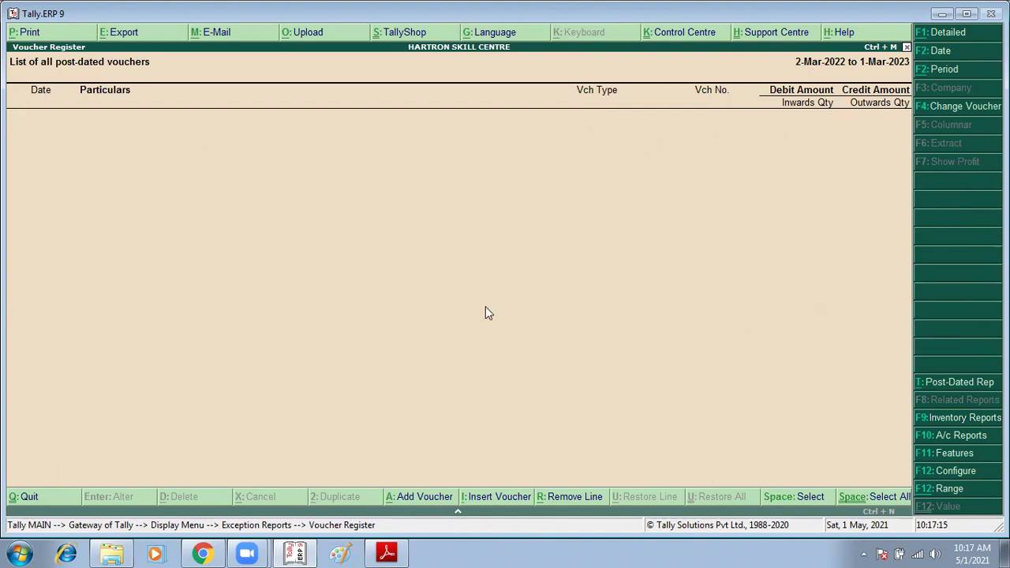
key("alt+F2")
type("1-4")
key("Return")
type("31/3/22")
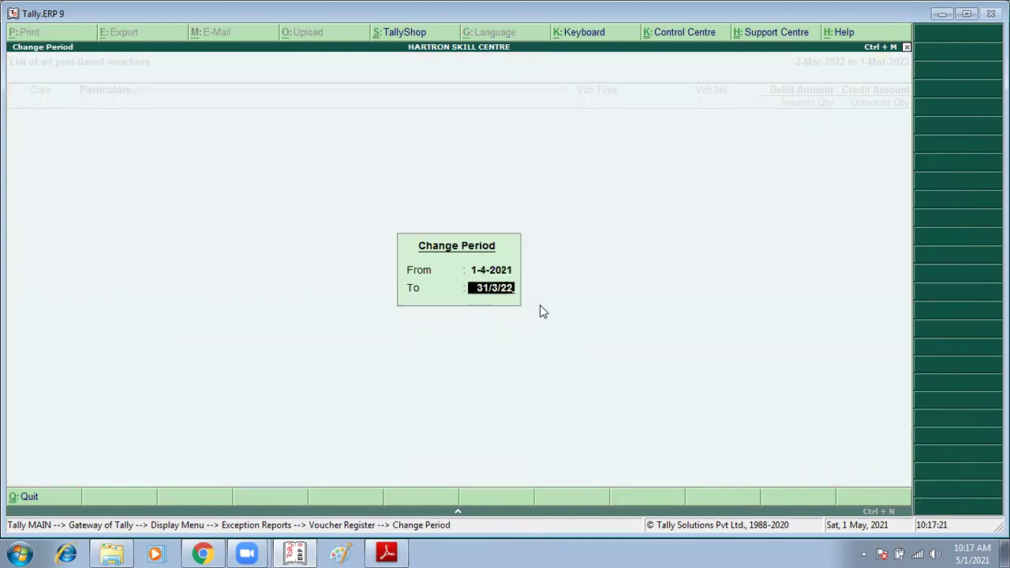
key("Return")
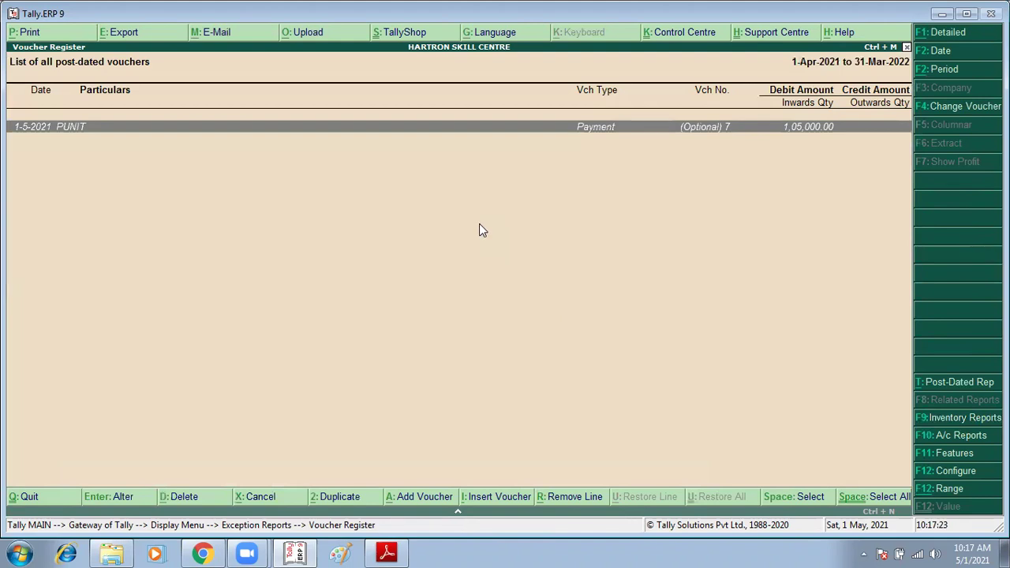
Step: Read exercise items 3 and 4 on the machinery purchase and its post-dated cheque payment in advance tally.pdf, and return to Tally
key("alt+Tab")
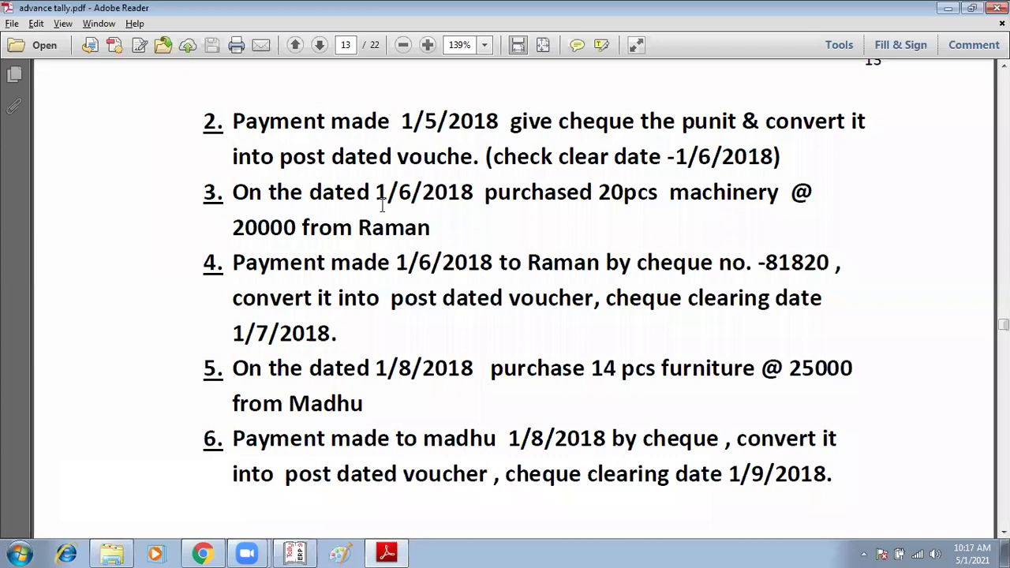
left_click_drag(378, 193, 592, 196)
left_click(673, 185)
left_click_drag(289, 265, 319, 266)
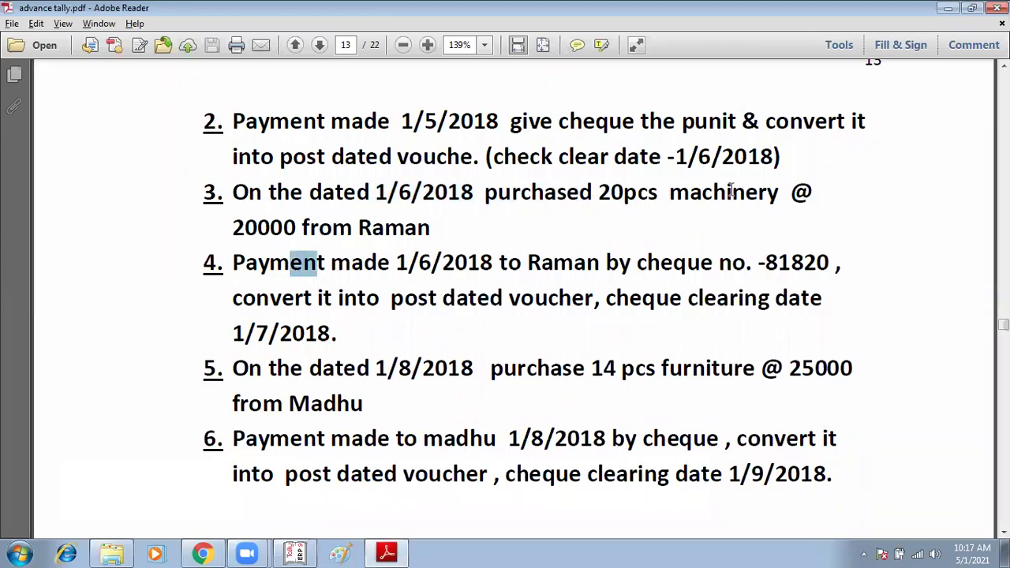
left_click(768, 191)
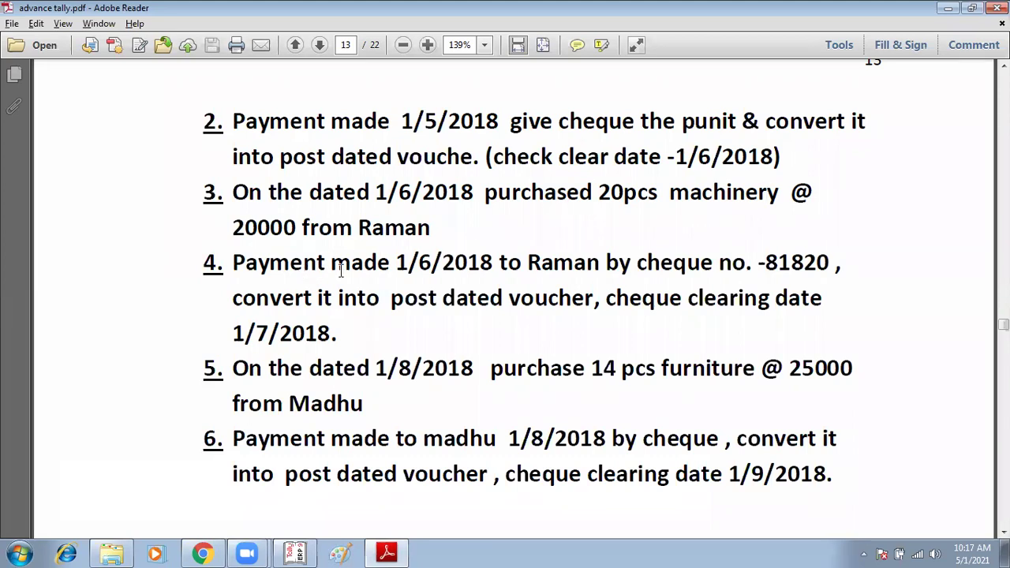
double_click(406, 268)
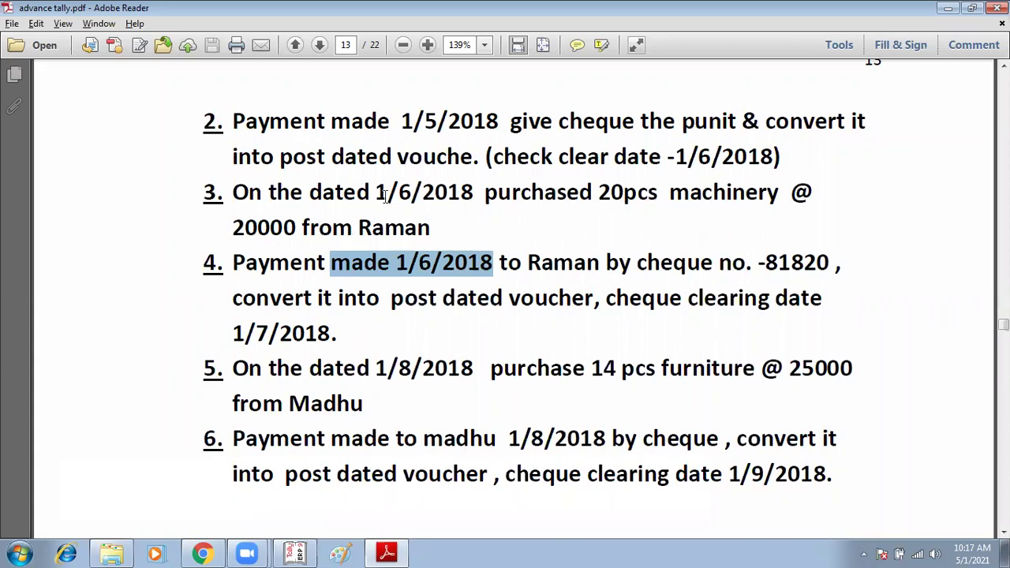
key("alt+Tab")
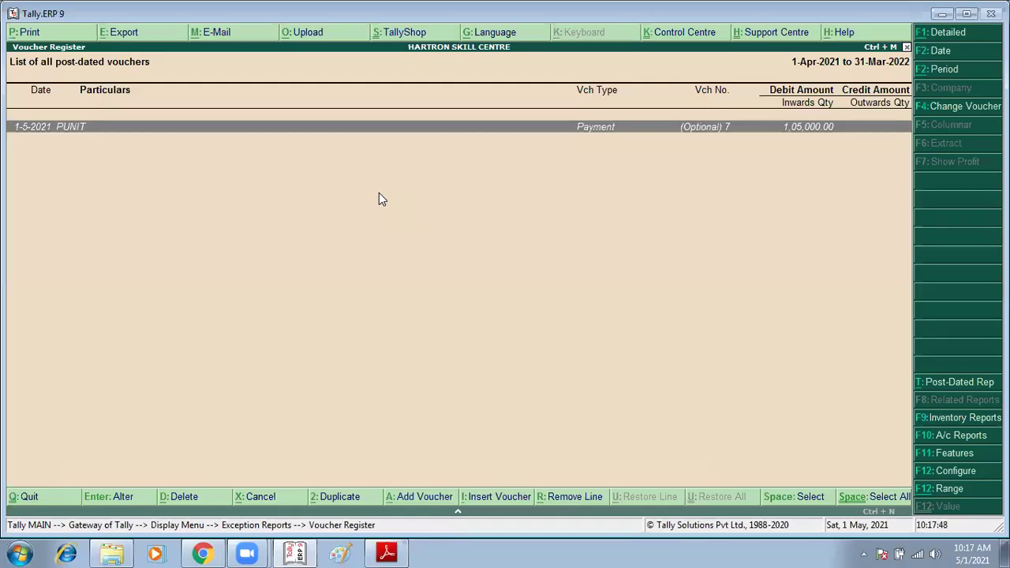
Step: Leave the reports and start a Purchase voucher dated 1-May-2021, going as far as its party account
key("Escape")
key("Escape")
key("Escape")
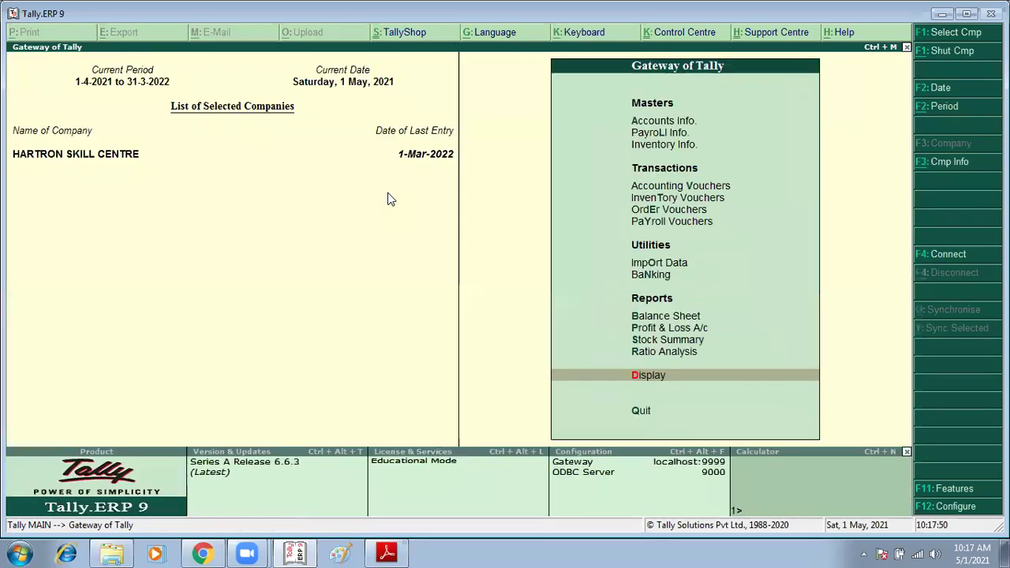
key("Up")
key("Up")
key("Up")
key("Up")
key("Up")
key("Up")
key("Up")
key("Up")
key("Up")
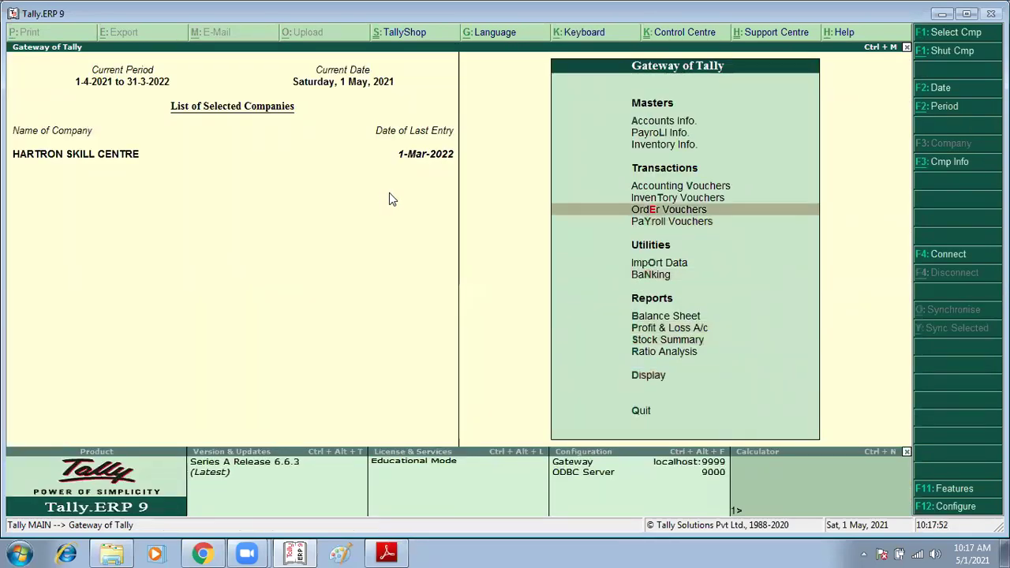
key("Return")
key("F9")
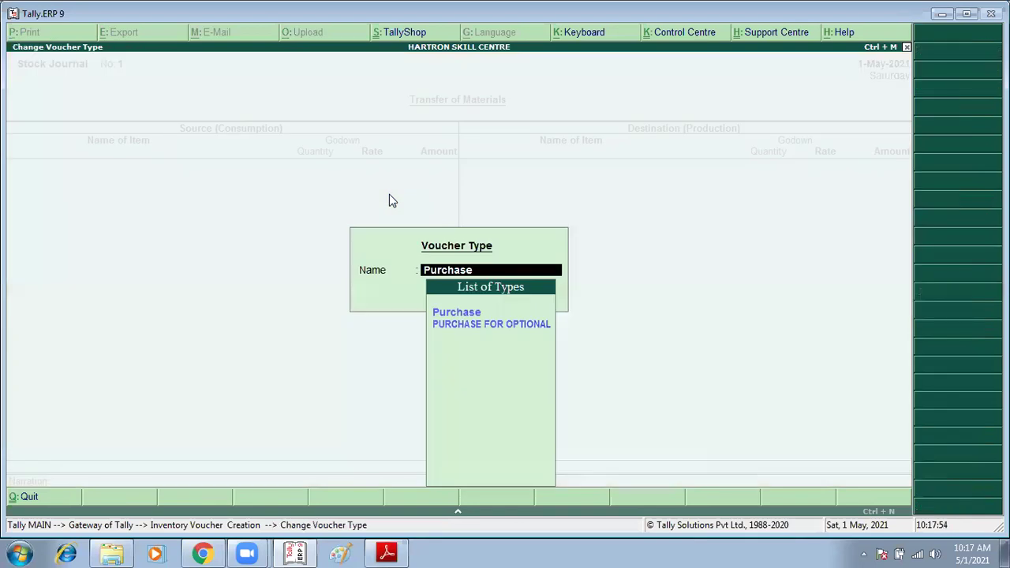
key("Return")
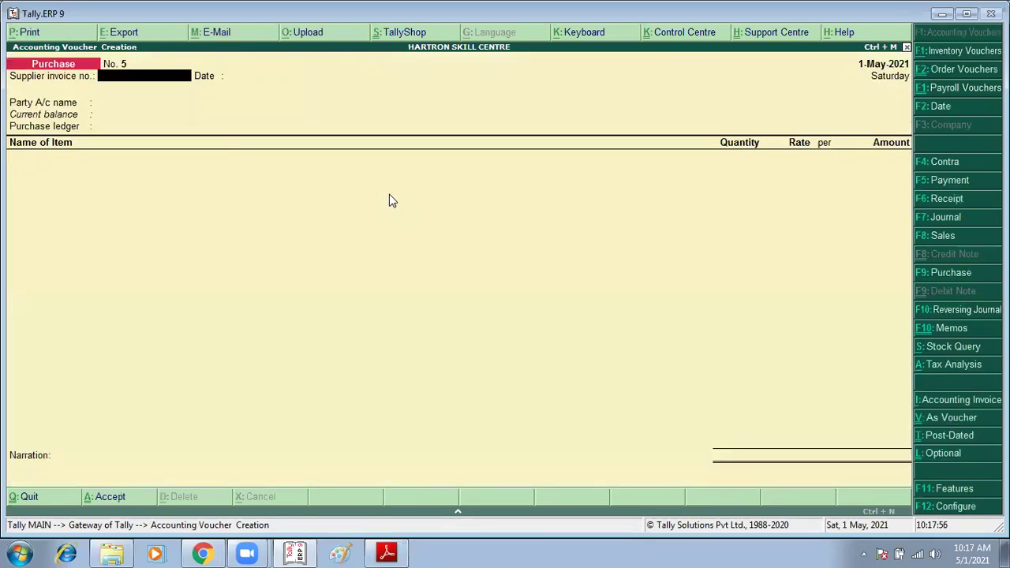
key("Return")
key("Return")
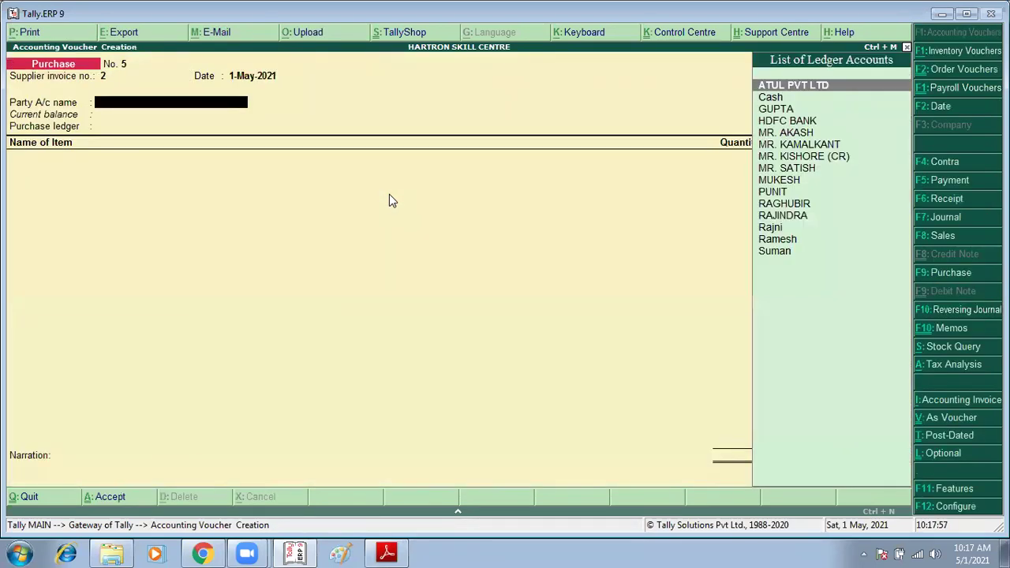
Step: Create a ledger in the machinery supplier's name under Sundry Creditors as the party account, and use PURCHASE as the purchase ledger
key("alt+c")
type("RAMAN")
key("Return")
type("Su")
key("Down")
key("Return")
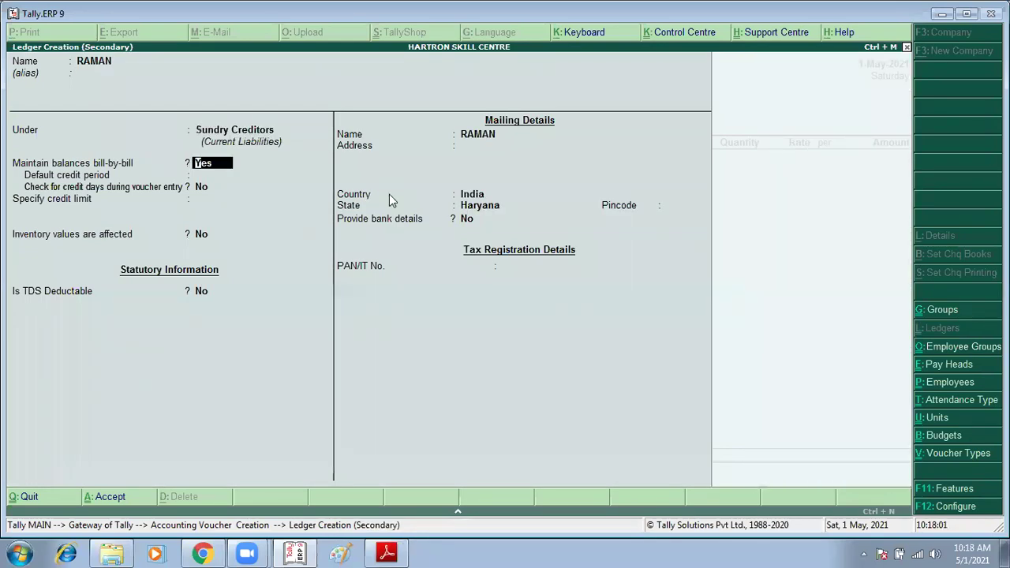
key("ctrl+a")
key("ctrl+a")
key("Return")
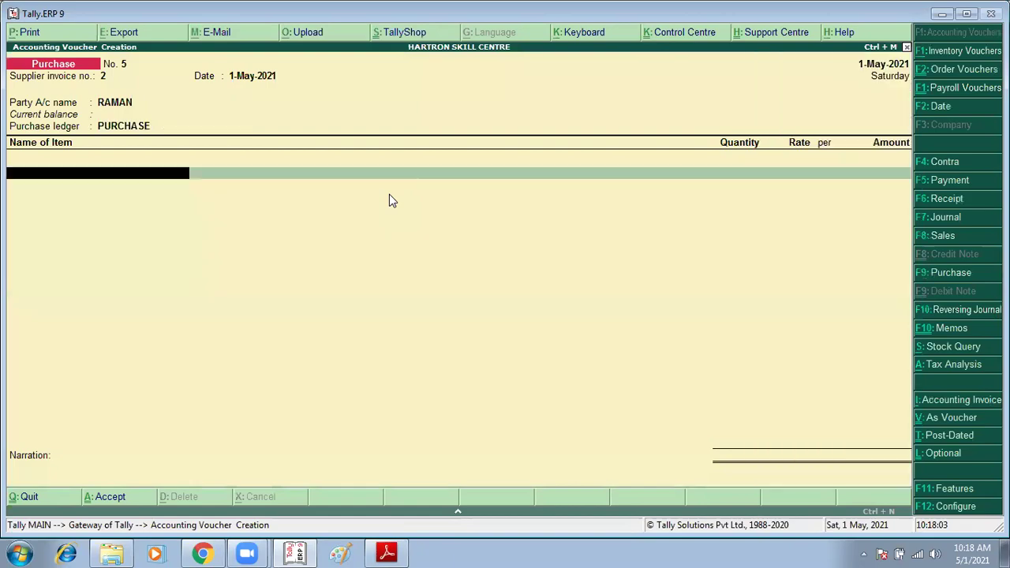
key("alt+Tab")
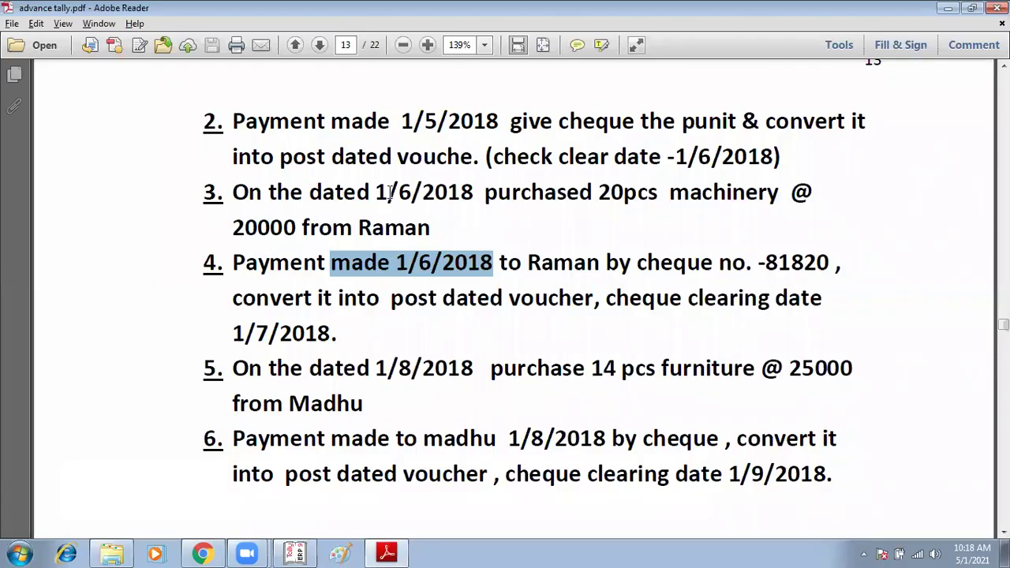
key("alt+Tab")
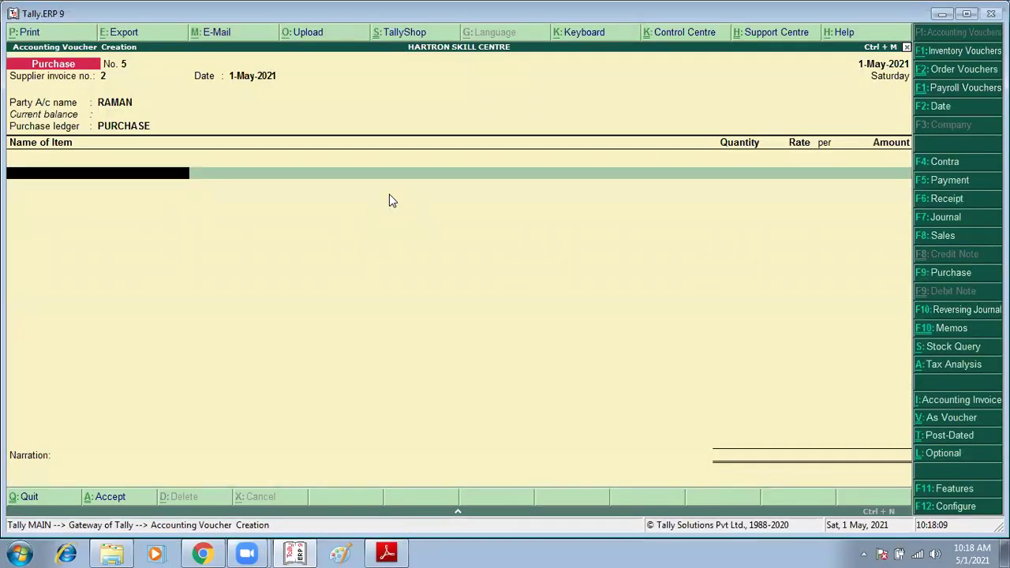
type("MA")
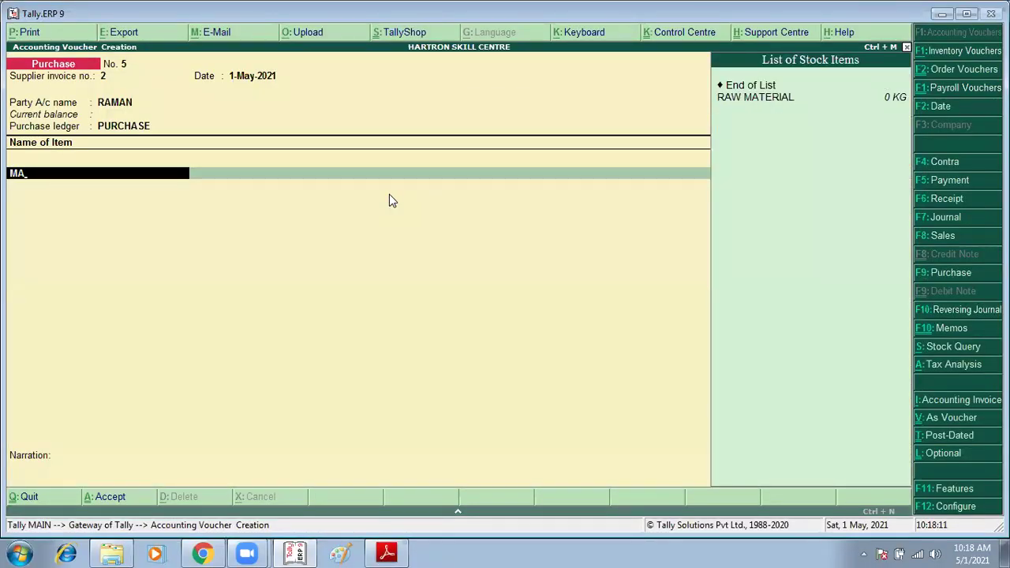
key("alt+Tab")
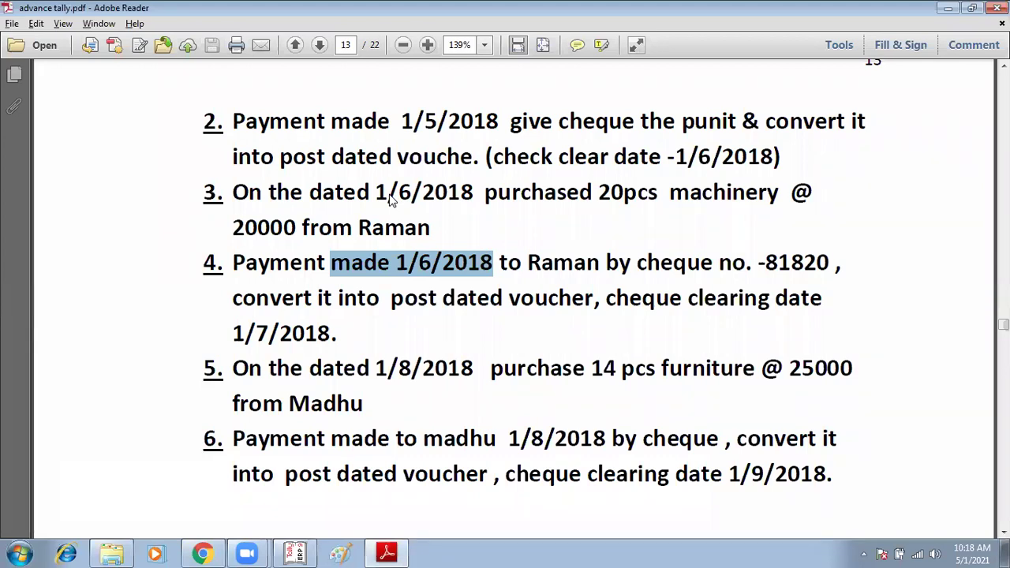
key("alt+Tab")
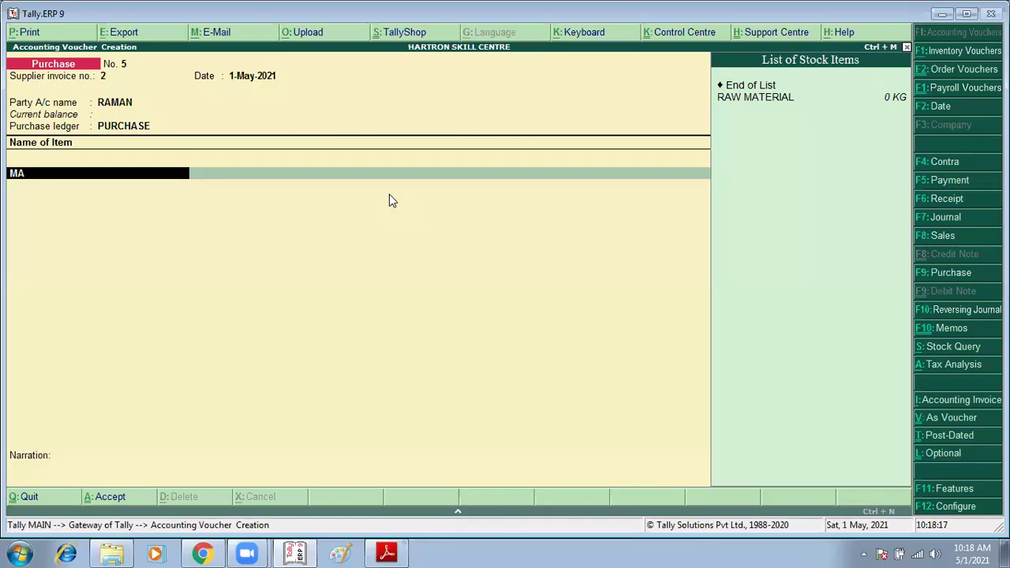
Step: Switch to a Journal voucher and debit Machinery with 40,00,000, checking the exercise for quantity and rate
key("F7")
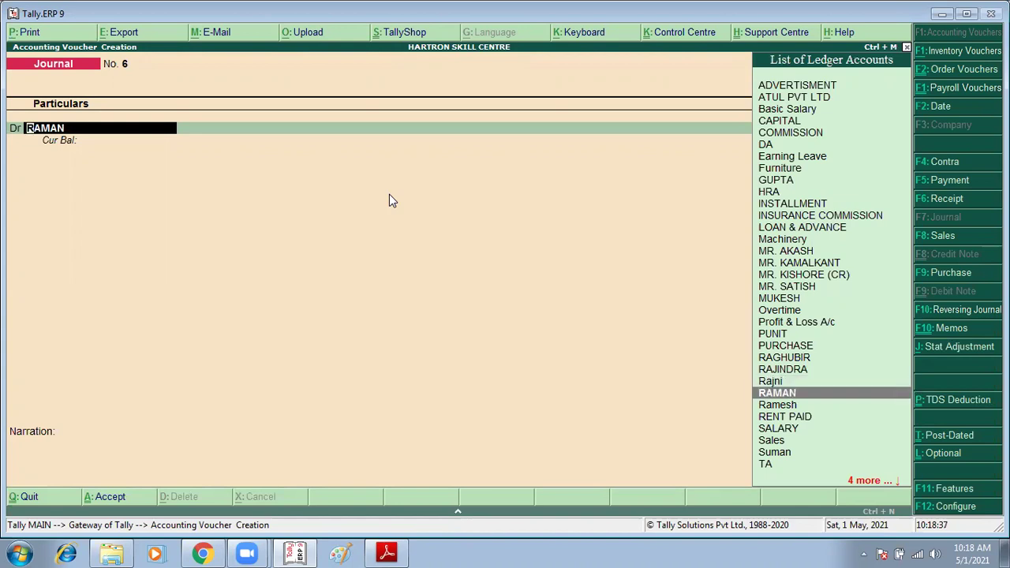
type("ma")
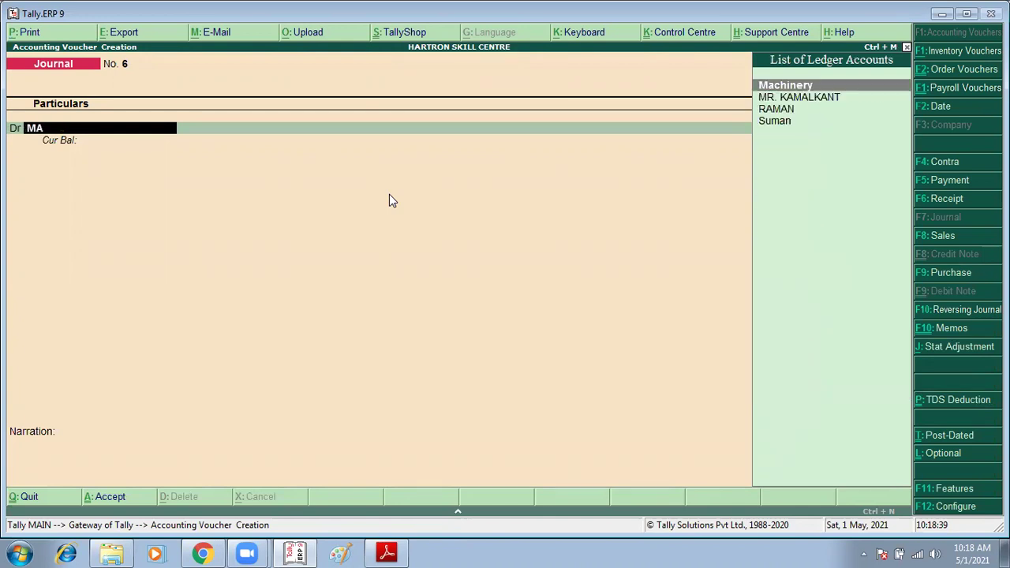
key("Return")
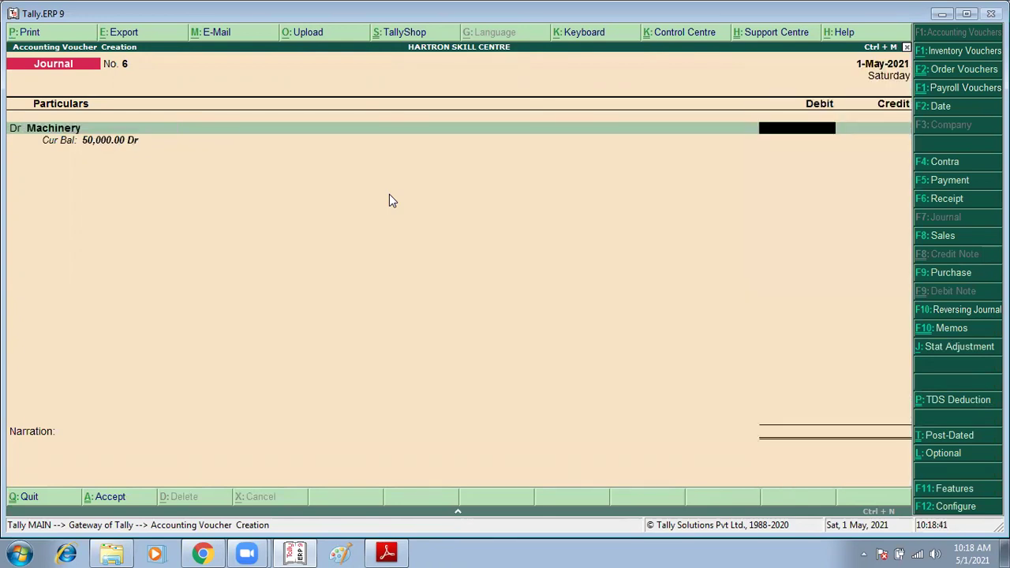
key("alt+Tab")
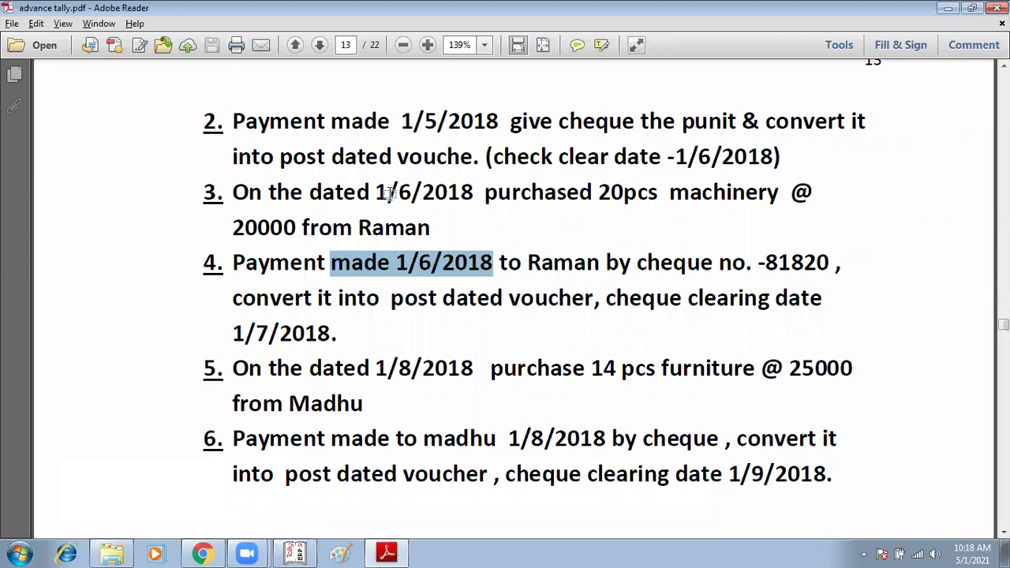
key("alt+Tab")
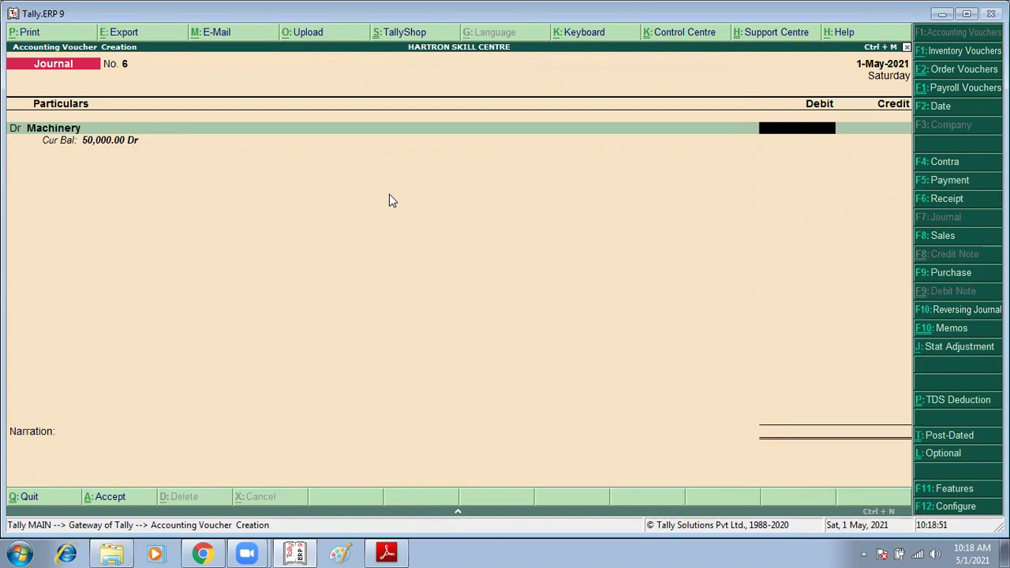
key("alt+Tab")
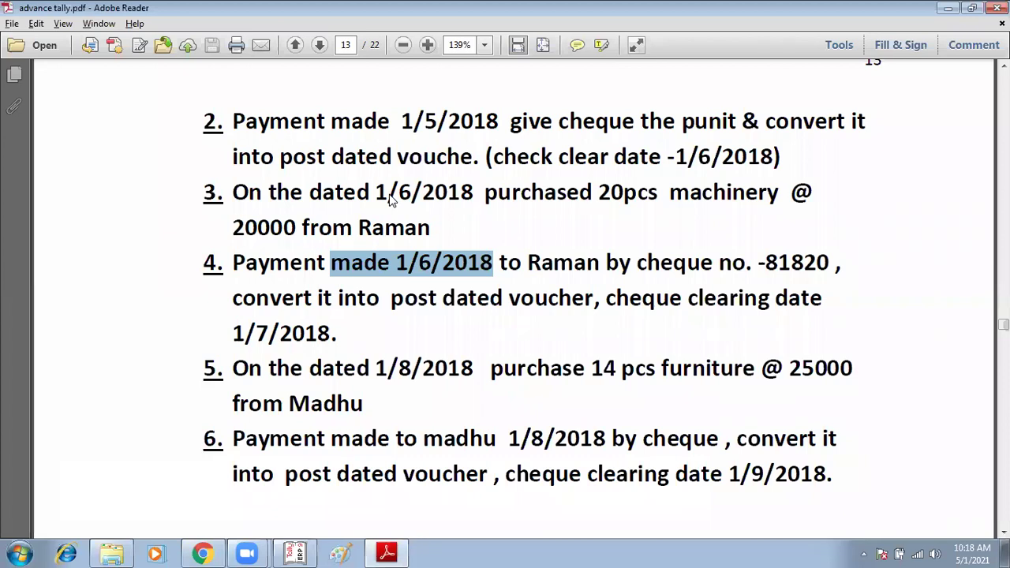
key("alt+Tab")
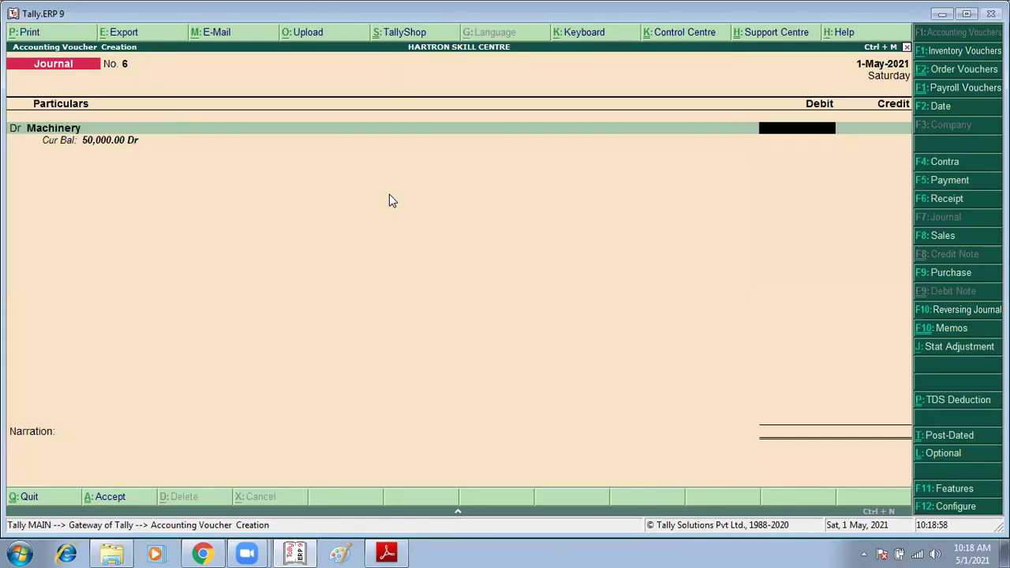
type("4000000")
key("Return")
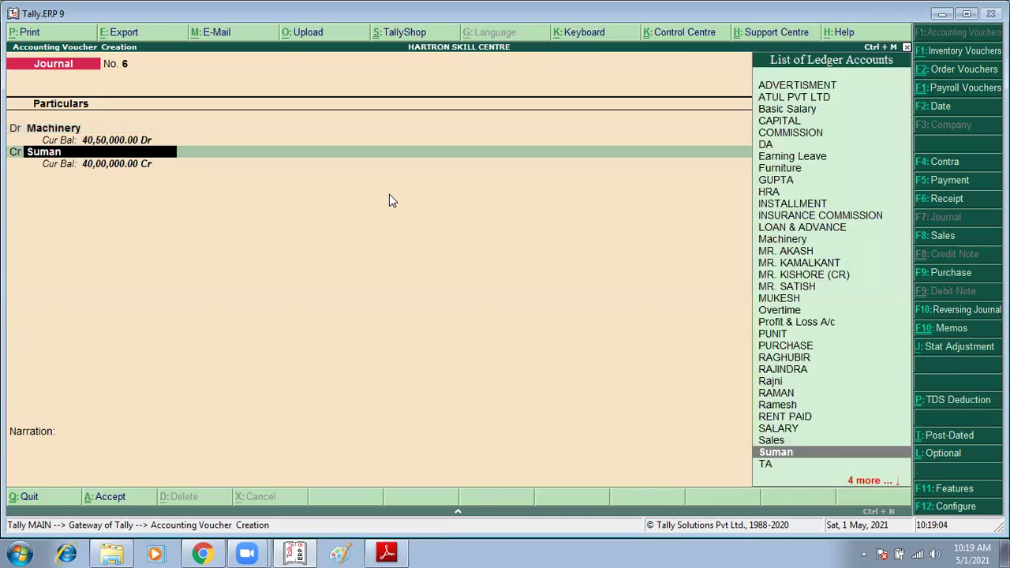
Step: Credit the machinery supplier's ledger with 40,00,000 in the Journal voucher and record the amount as New Ref 1
type("RA")
key("Down")
key("Down")
key("Down")
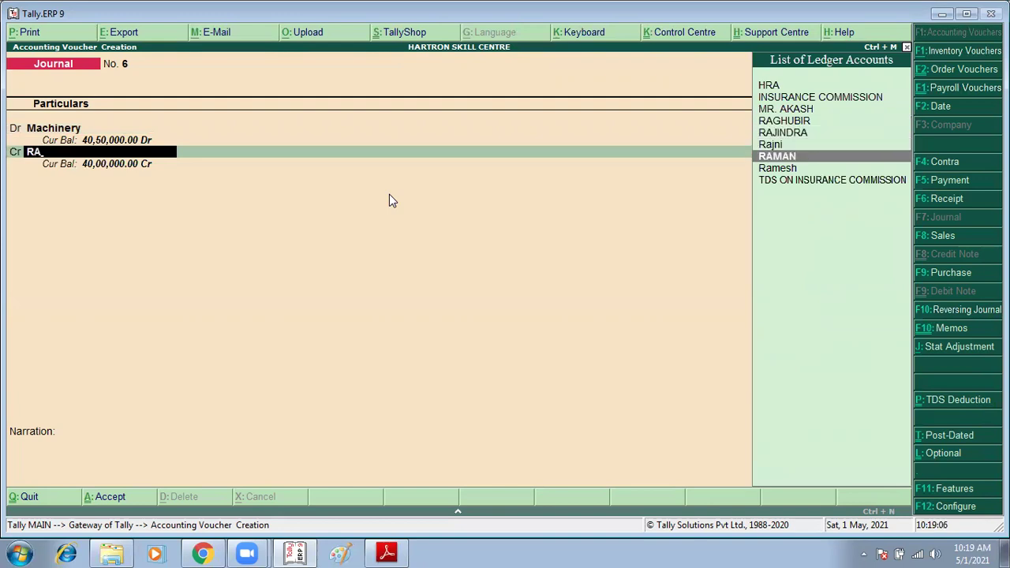
key("Return")
key("Return")
key("Up")
key("Return")
type("1")
key("Return")
key("Return")
key("Return")
key("Return")
Step: Set the journal's debit, credit and bill reference amounts to 4,00,000 and accept the machinery voucher
key("BackSpace")
key("BackSpace")
key("BackSpace")
key("BackSpace")
key("BackSpace")
key("BackSpace")
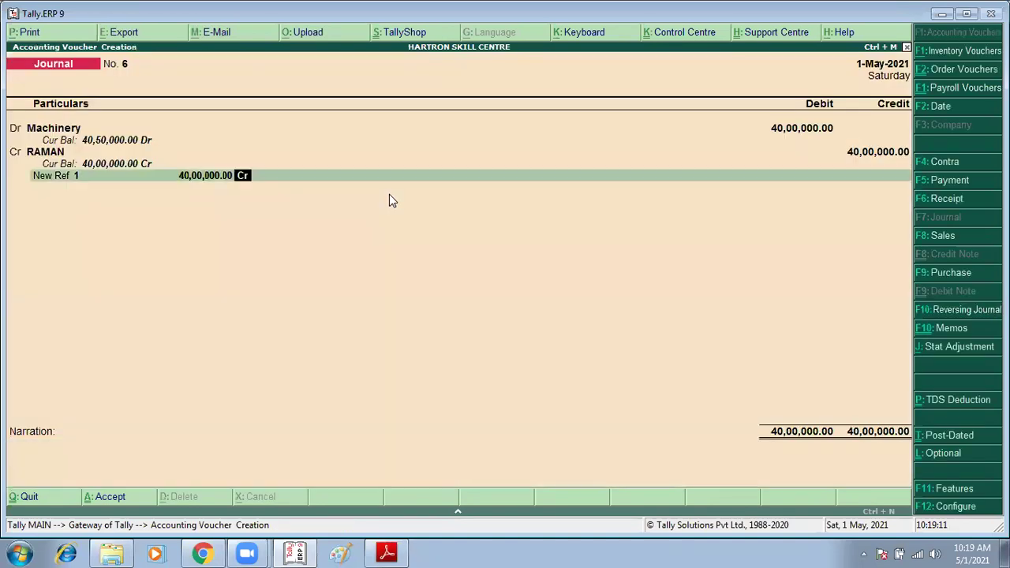
key("BackSpace")
key("BackSpace")
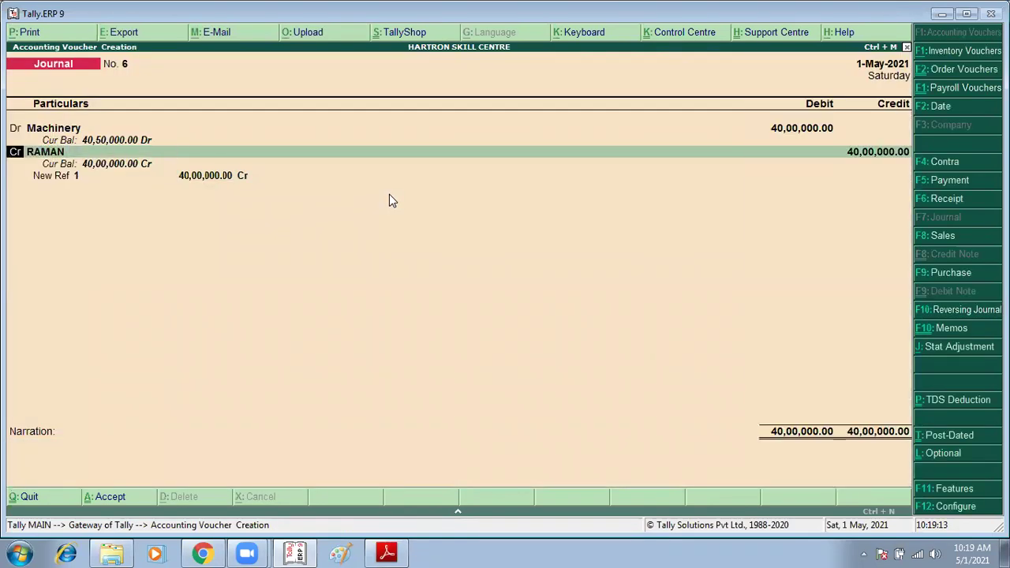
type("4,00,000")
key("Return")
key("Return")
key("Return")
key("Return")
key("Return")
key("Return")
key("Return")
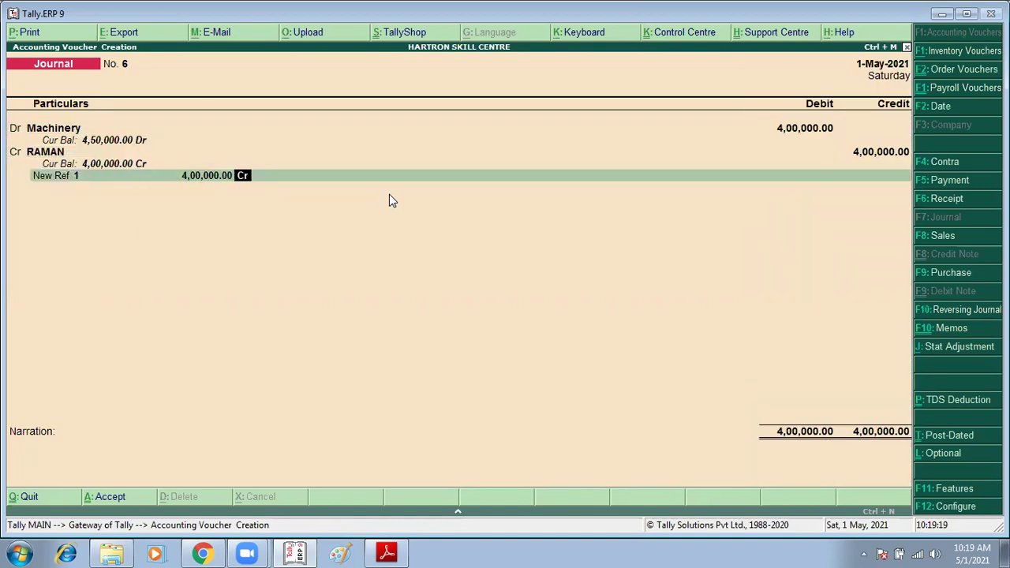
key("Return")
key("Return")
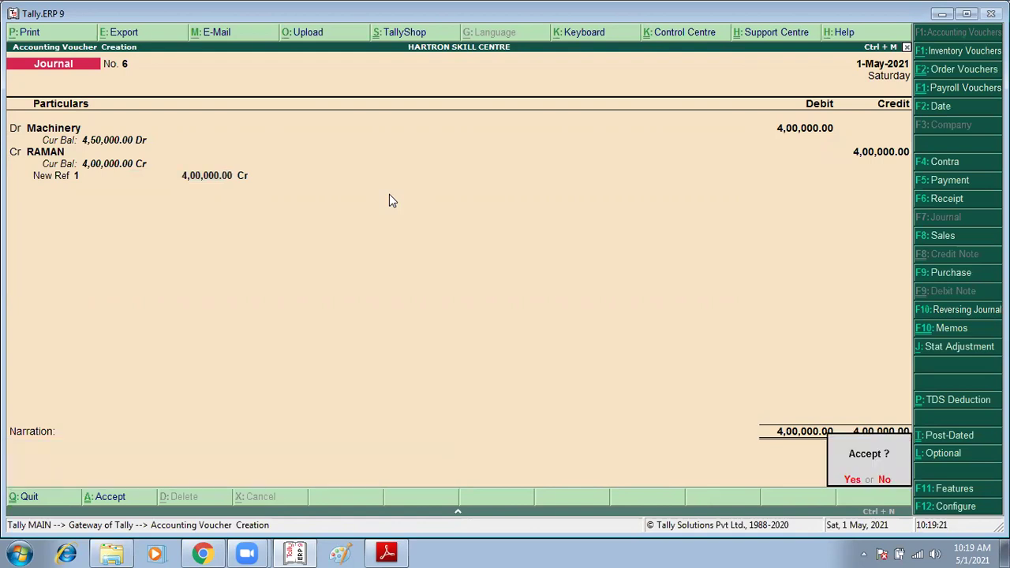
key("Return")
Step: Reopen the saved machinery journal, check the exercise, and change the voucher date to 1-Jun-2021
key("alt+F7")
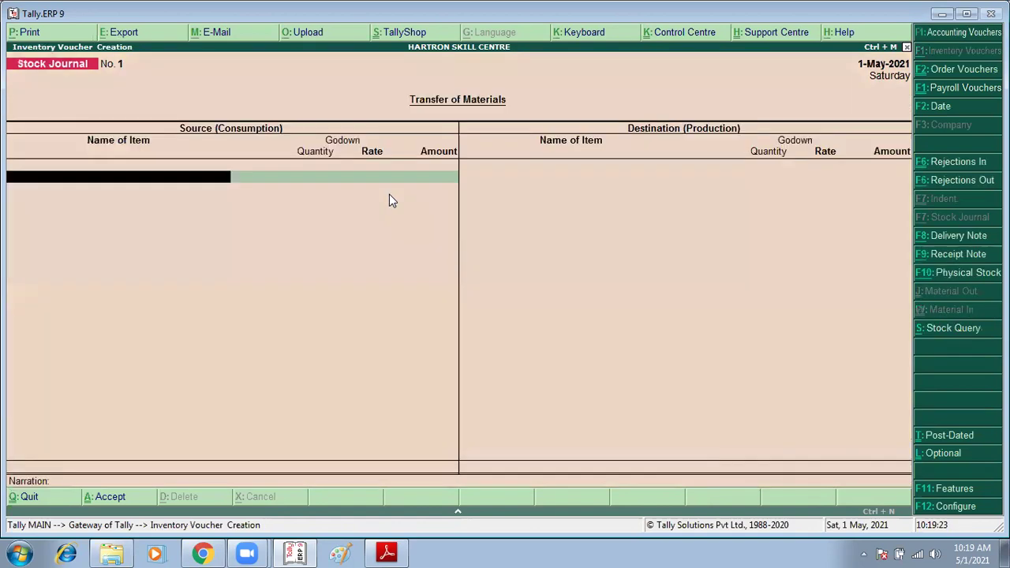
key("Escape")
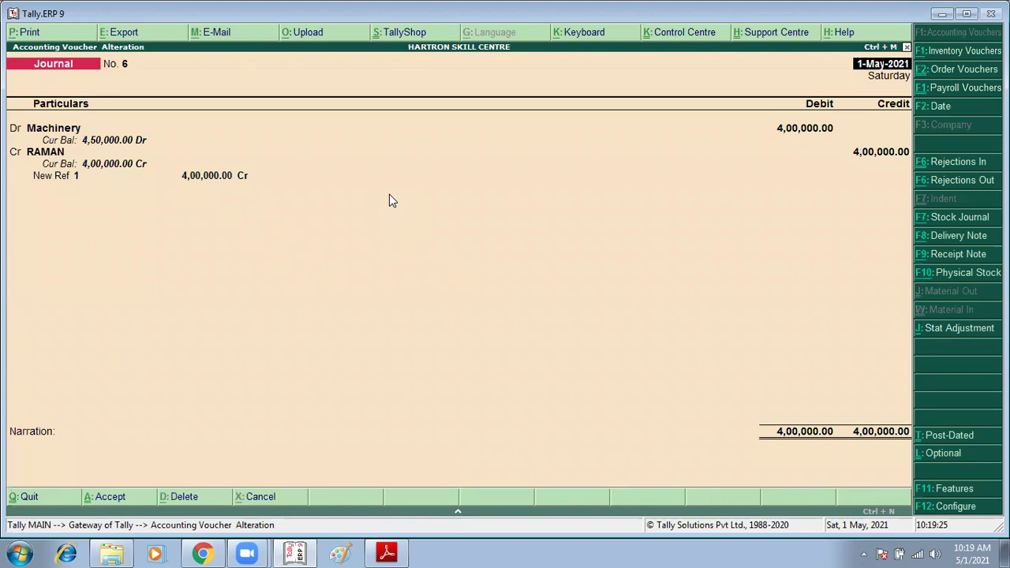
key("alt+Tab")
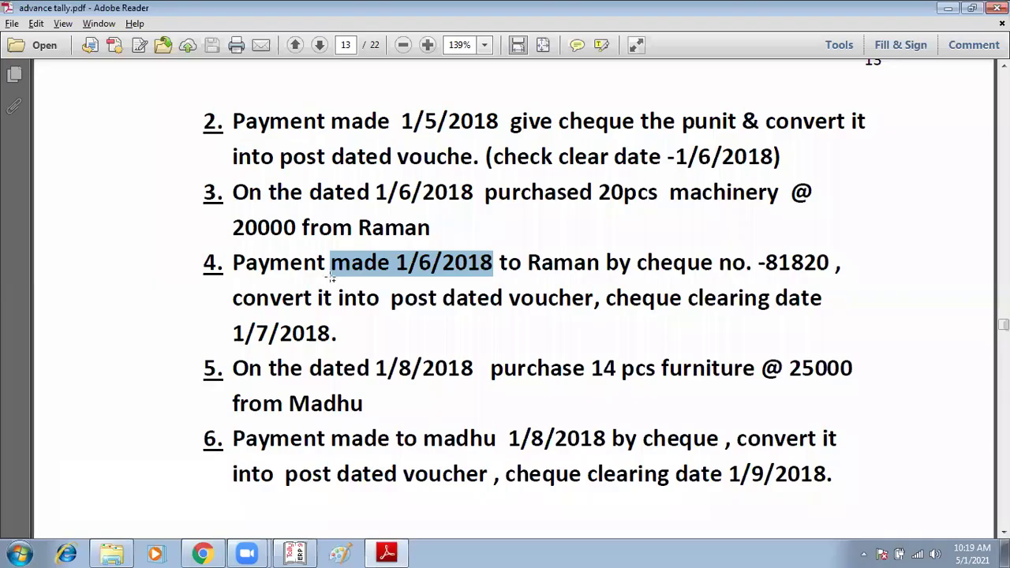
key("alt+Tab")
key("F2")
type("1/")
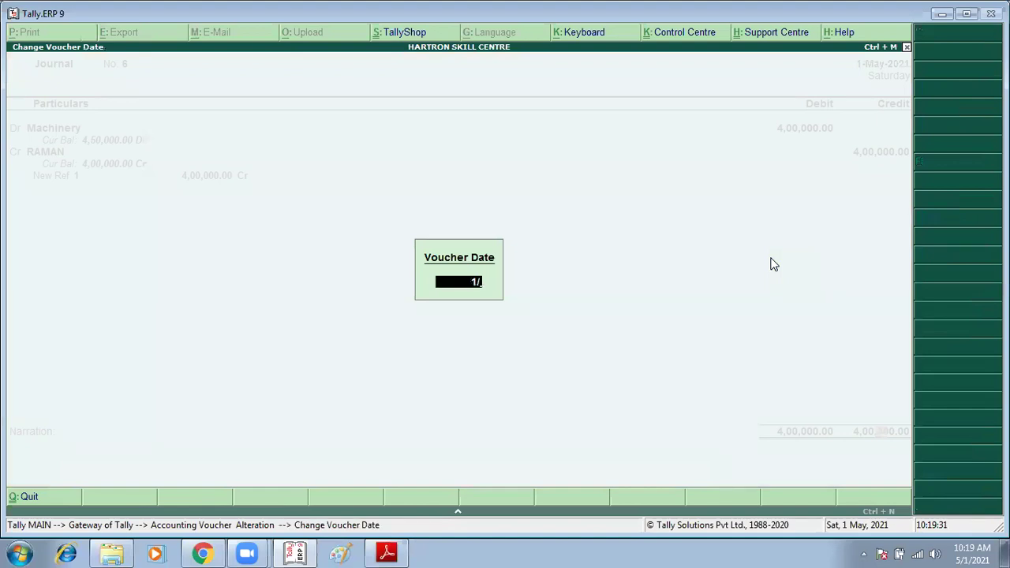
type("6")
key("Return")
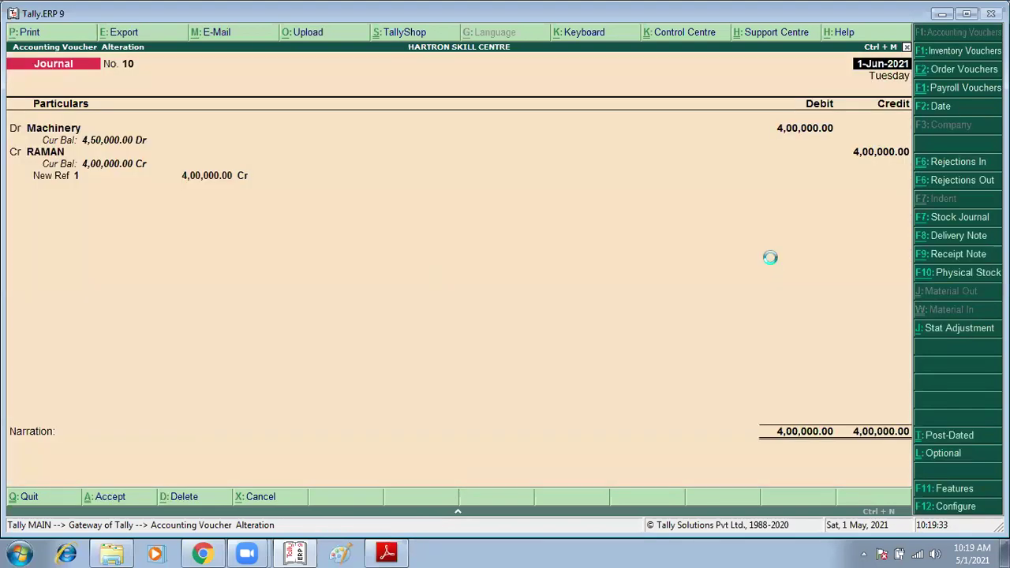
key("alt+F7")
Step: Read exercise item 4 in advance tally.pdf, return to Tally and start a Payment voucher dated 1-Jun-2021
key("alt+Tab")
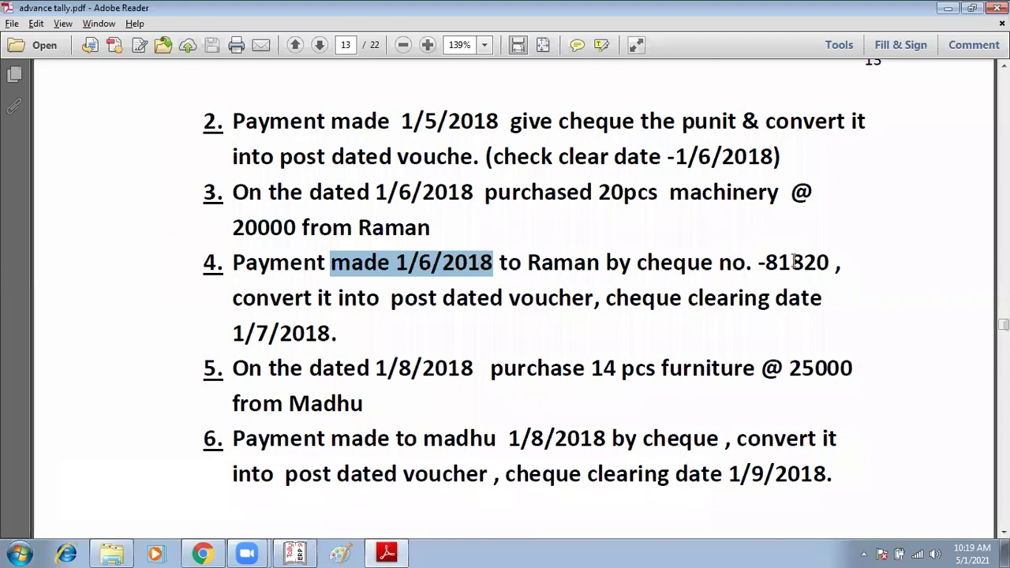
scroll(456, 348, "down", 1)
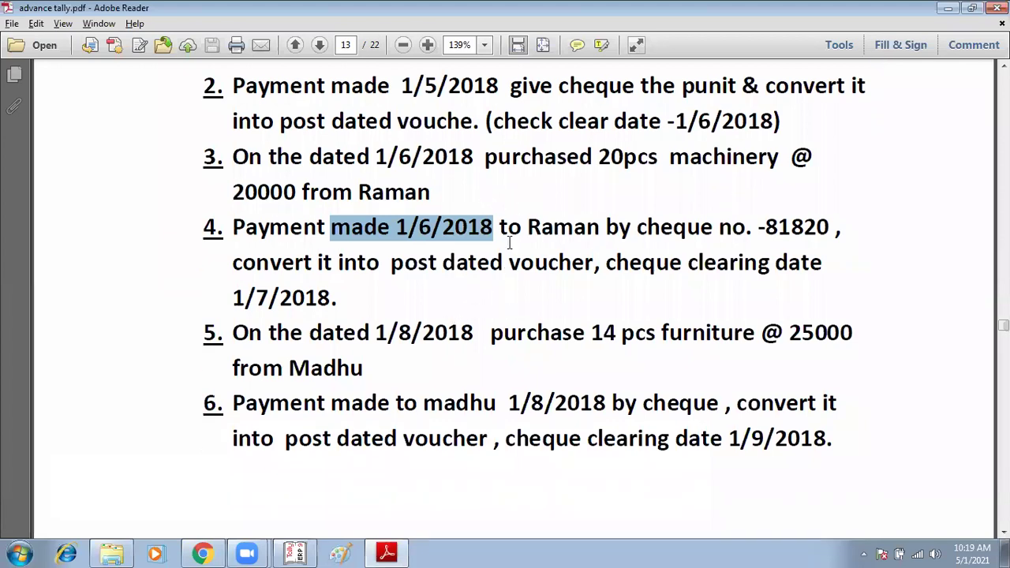
left_click(435, 251)
left_click(570, 262)
key("alt+Tab")
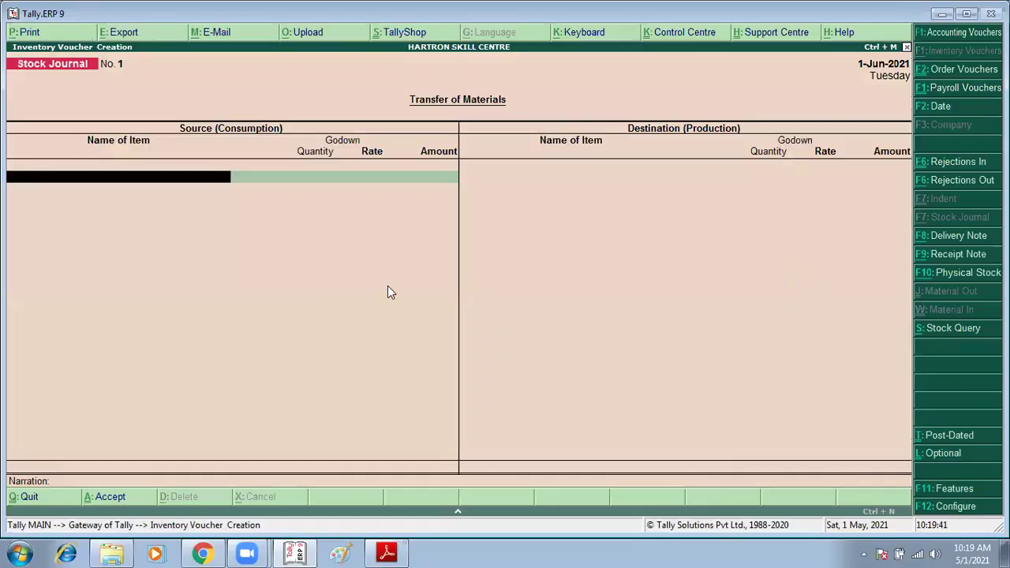
key("F5")
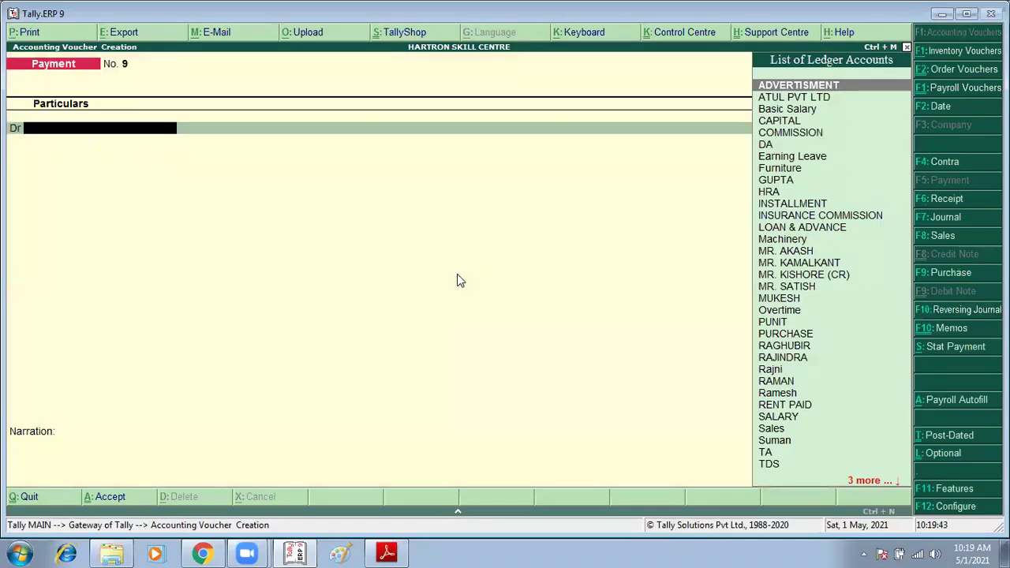
key("F2")
type("1/6")
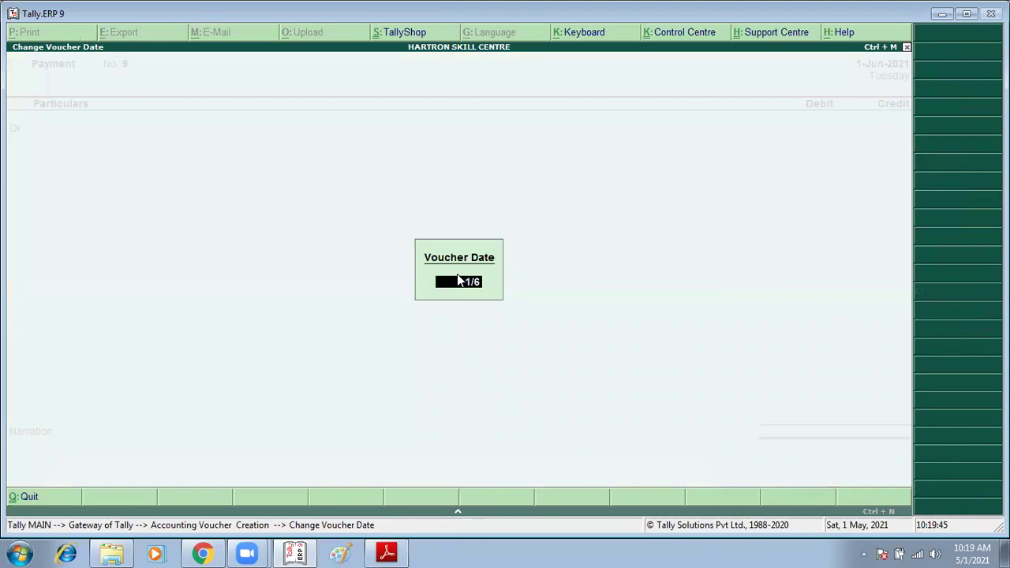
key("Return")
Step: Debit the machinery supplier with 4,00,000 and settle it as Agst Ref against bill 1
type("R")
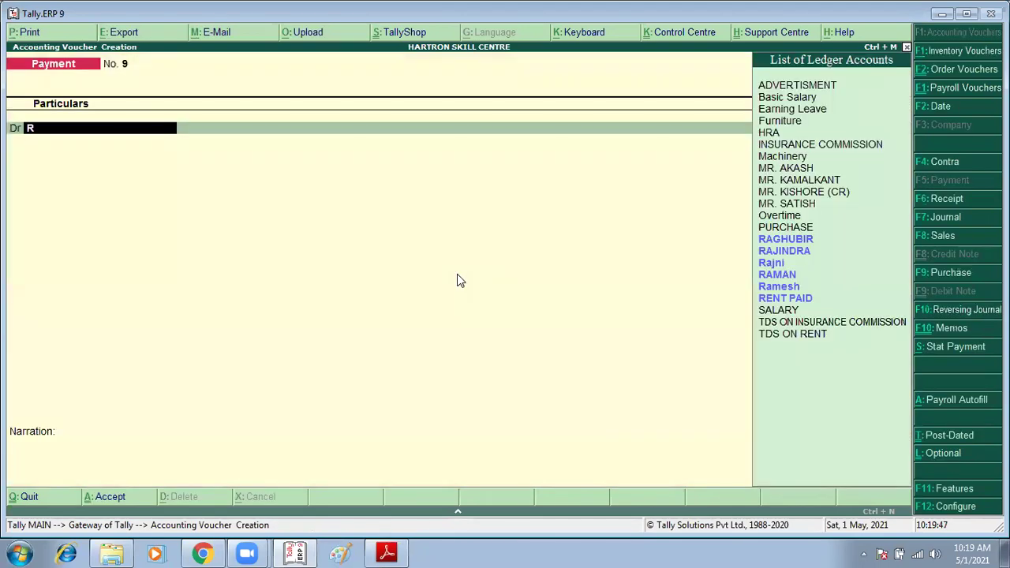
type("AM")
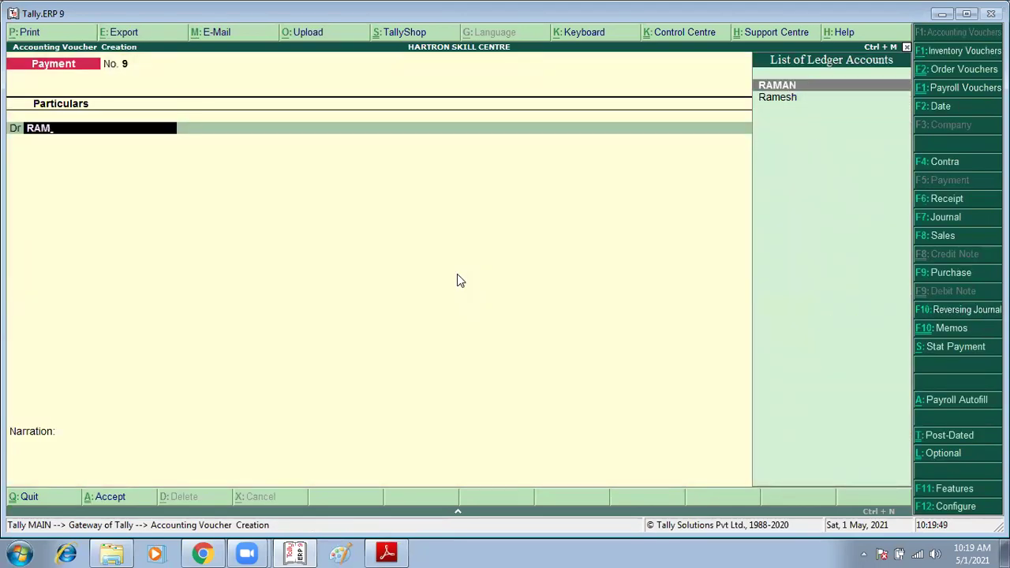
key("Return")
type("4")
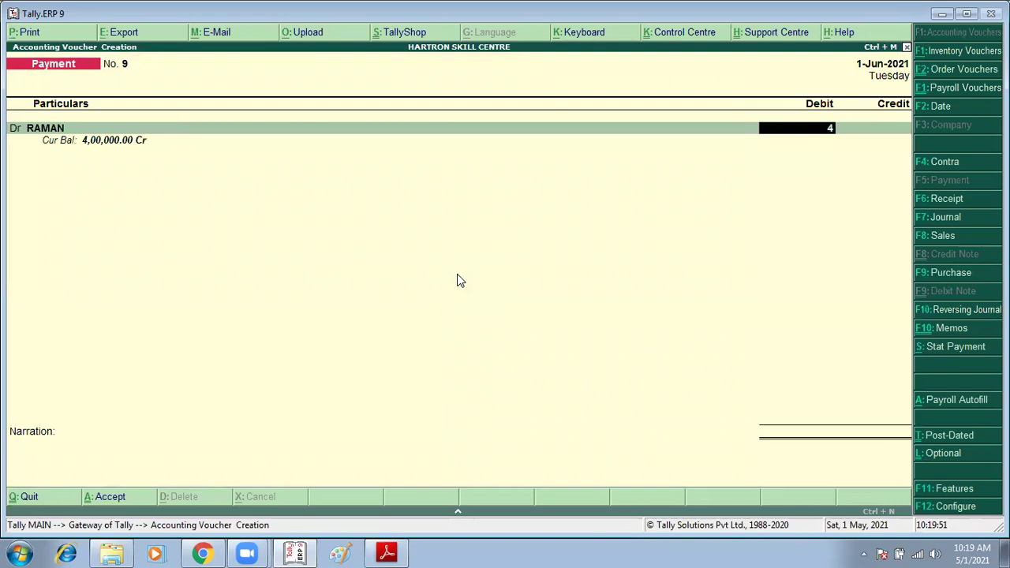
type(",00,000")
key("Return")
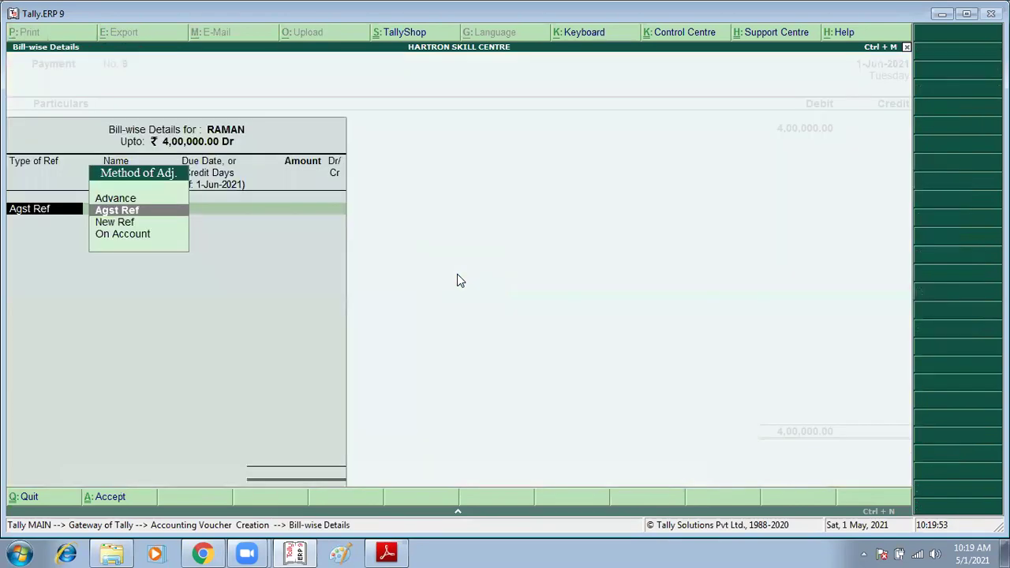
key("Return")
type("1")
key("Return")
key("Return")
key("Return")
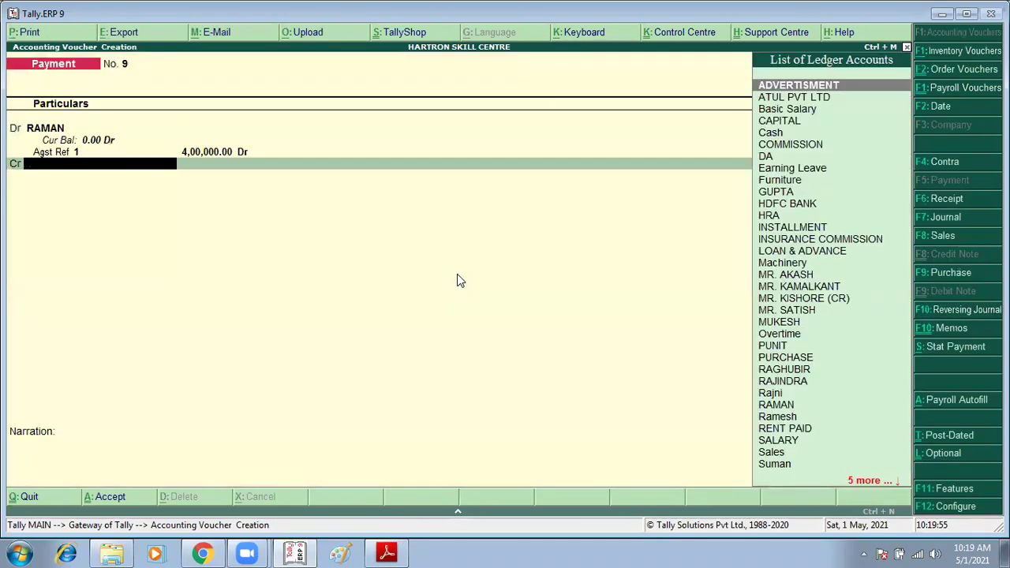
Step: Credit HDFC BANK with 4,00,000 and allocate it as a Cheque transaction with no cheque range
type("h")
key("Down")
key("Return")
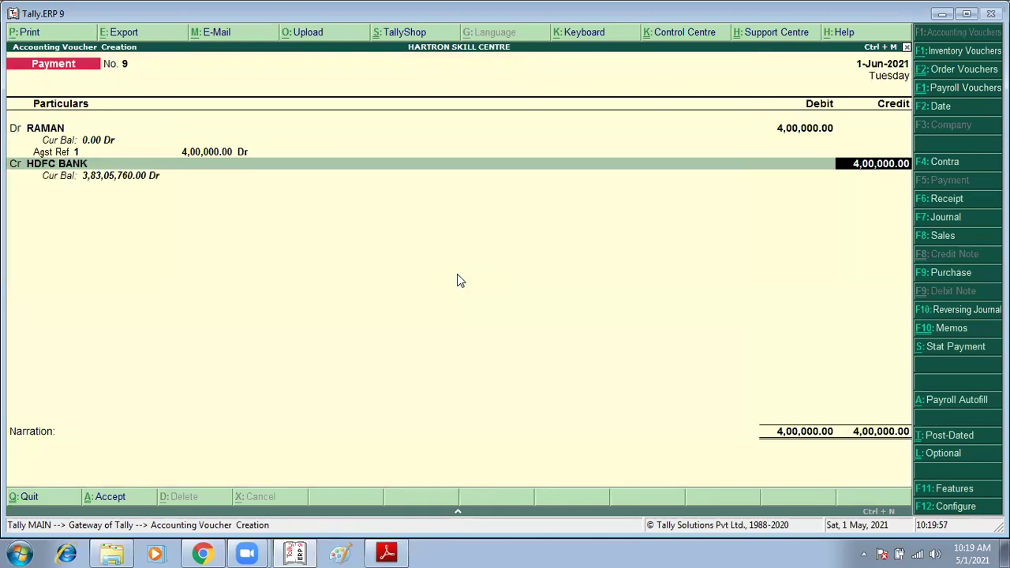
key("Return")
key("Return")
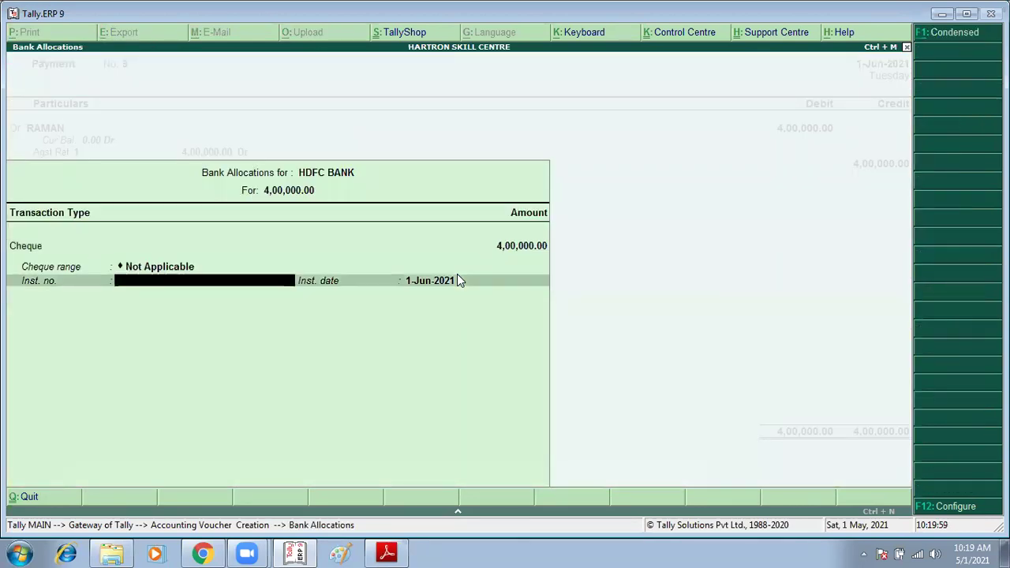
Step: Look up the cheque in the exercise, enter instrument number 081820 and date 1/7, and accept the payment without a narration
key("alt+Tab")
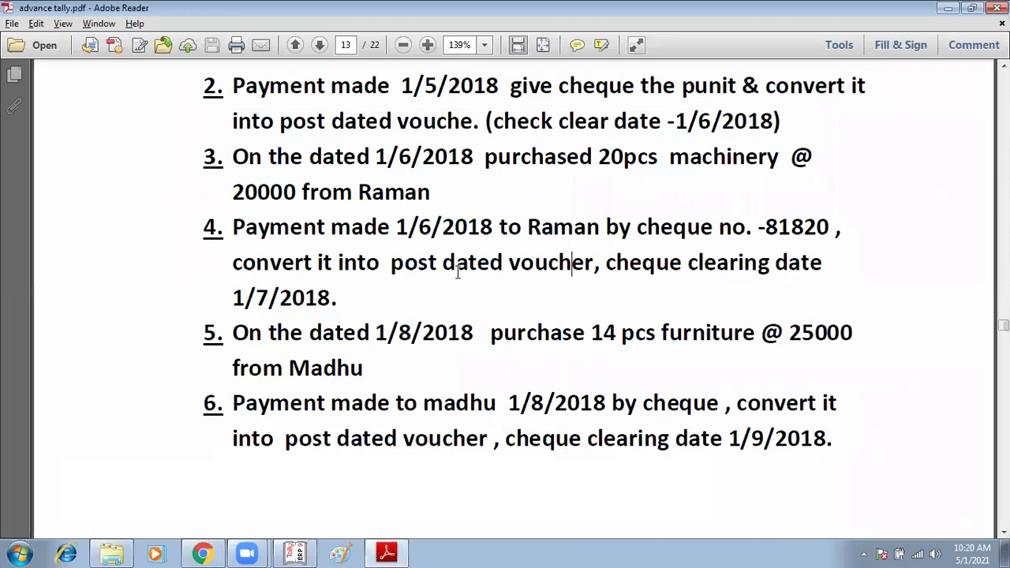
key("alt+Tab")
type("081820")
key("Return")
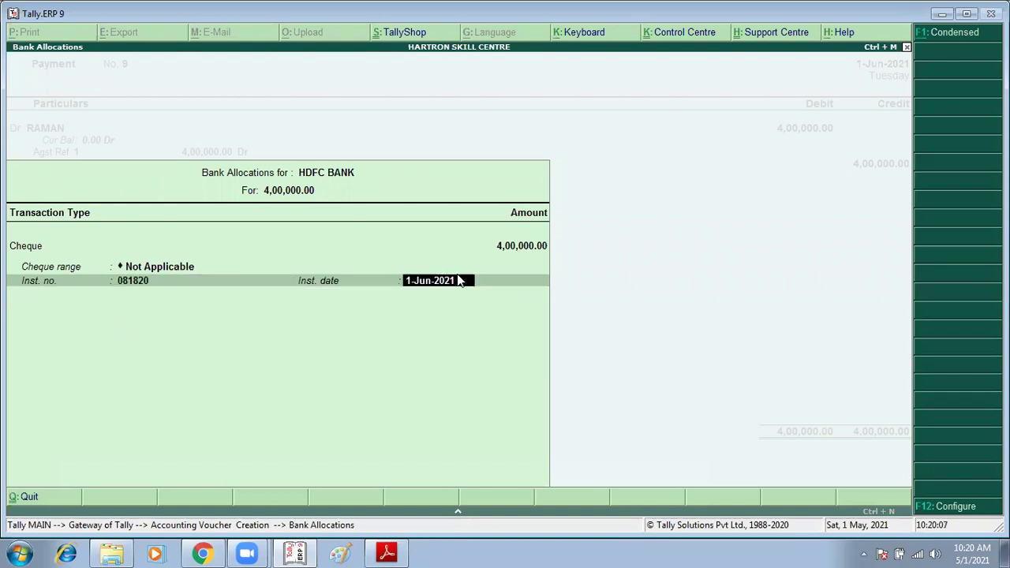
type("1/7")
key("Return")
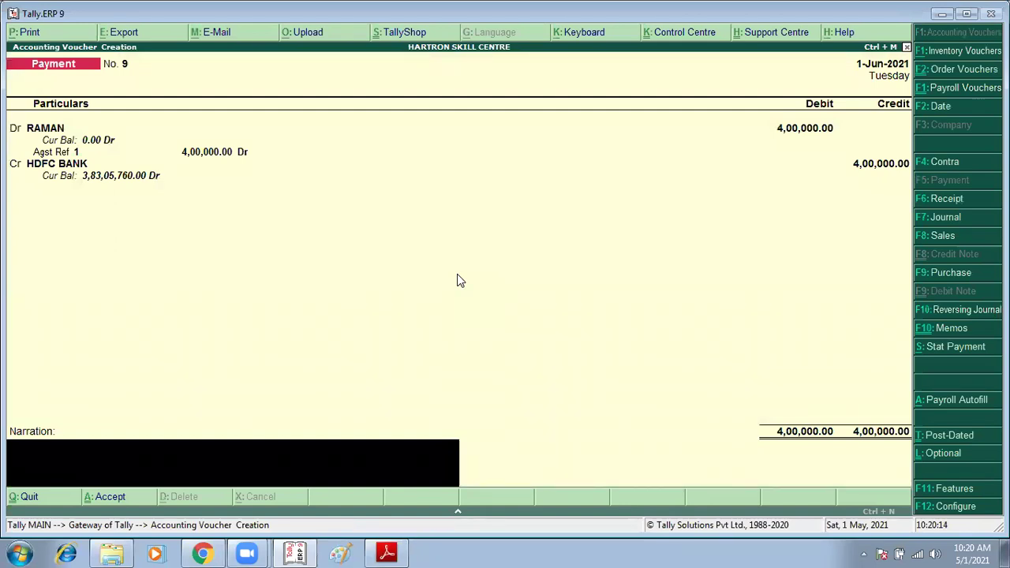
key("Return")
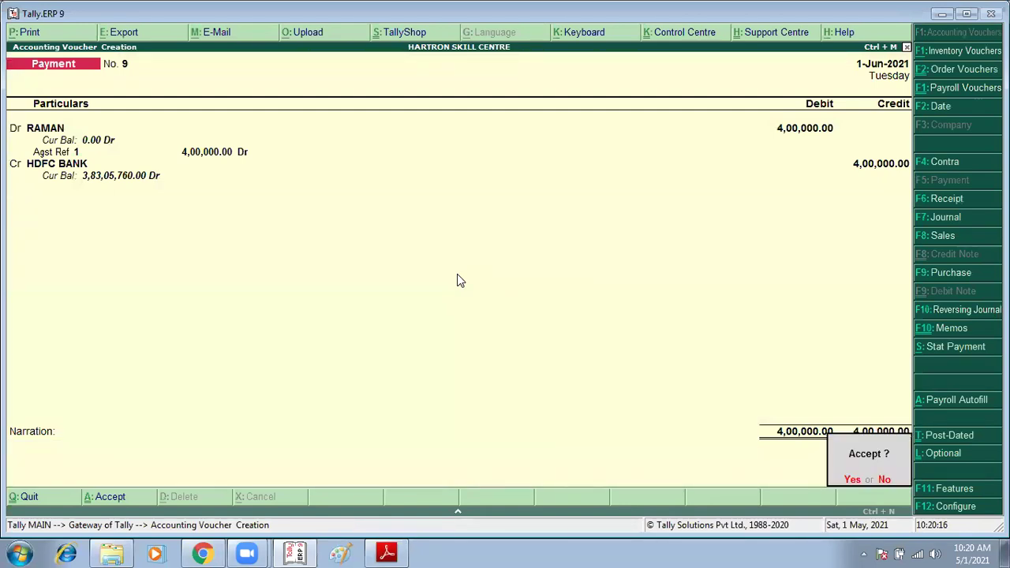
key("alt+F7")
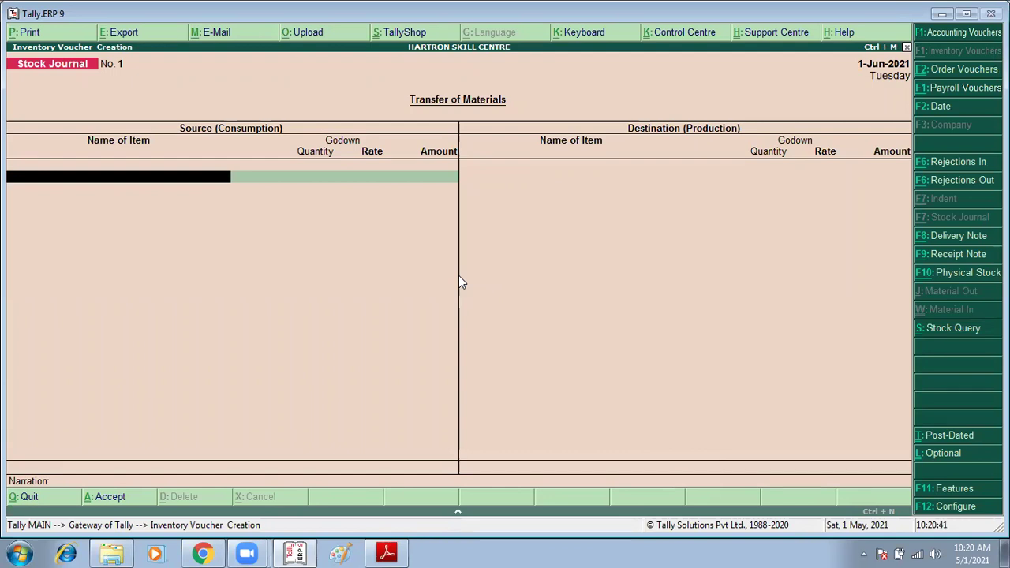
Step: Leave voucher entry and open the list of post-dated vouchers from the exception reports
key("Escape")
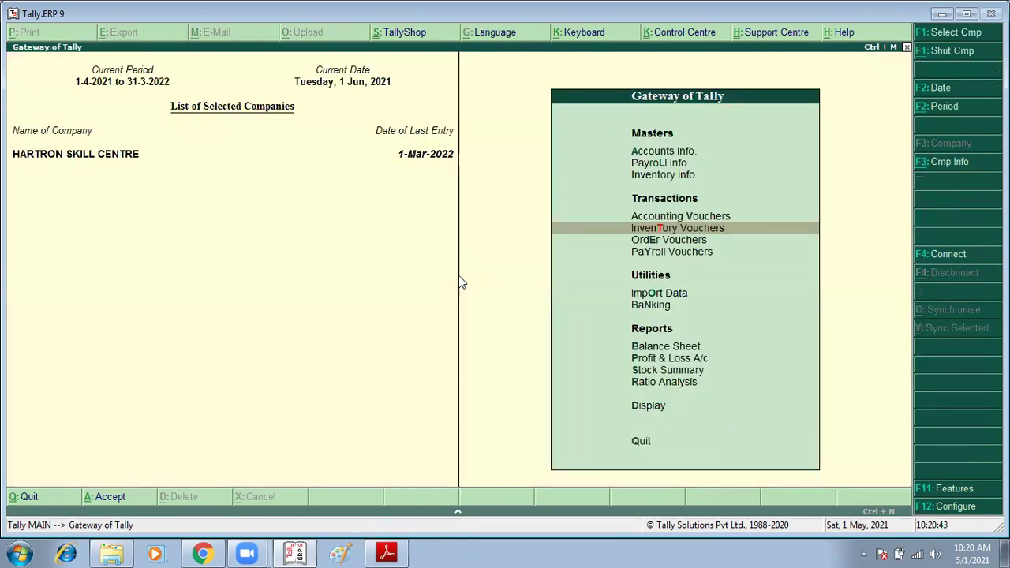
key("Down")
key("Down")
key("Down")
key("Down")
key("Down")
key("Down")
key("Down")
key("Down")
key("Return")
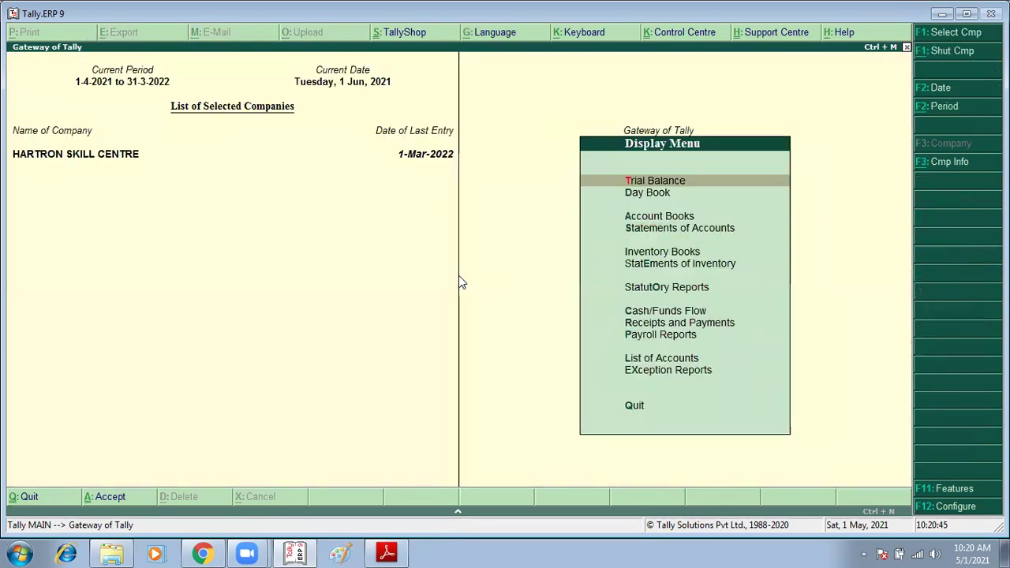
key("Down")
key("Down")
key("Down")
key("Down")
key("Down")
key("Down")
key("Down")
key("Down")
key("Down")
key("Down")
key("Down")
key("Return")
key("Down")
key("Down")
key("Down")
key("Down")
key("Down")
key("Down")
key("Down")
key("Down")
key("Return")
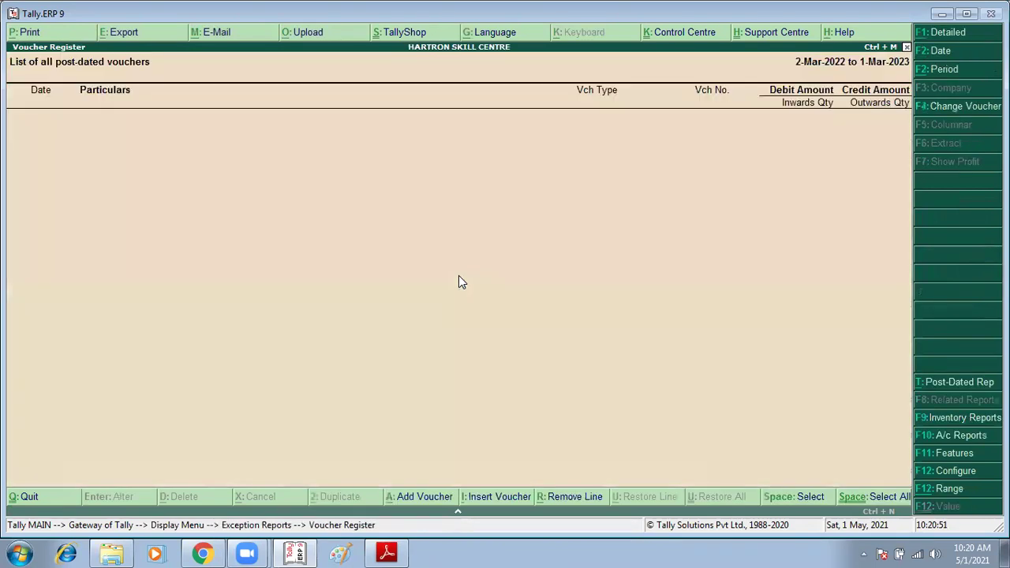
Step: Set the post-dated voucher list's period to 1-4-2021 through 31-3-2022 and examine its entries
key("alt+F2")
type("1/4/")
key("Return")
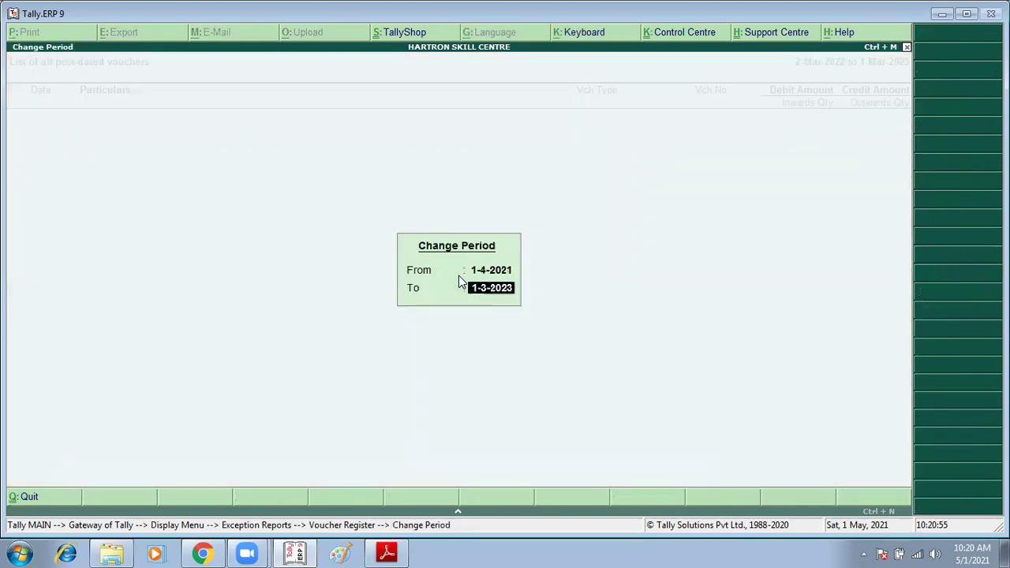
type("31/3/22")
key("Return")
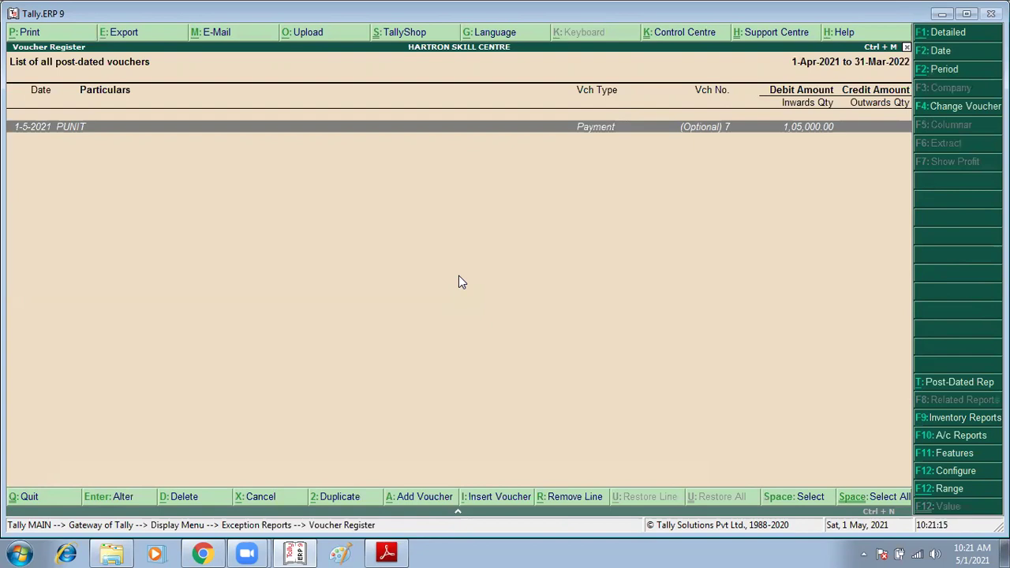
Step: Leave the post-dated voucher list and open the Day Book for the period 1/7 to 1/7
key("Escape")
key("Escape")
key("Escape")
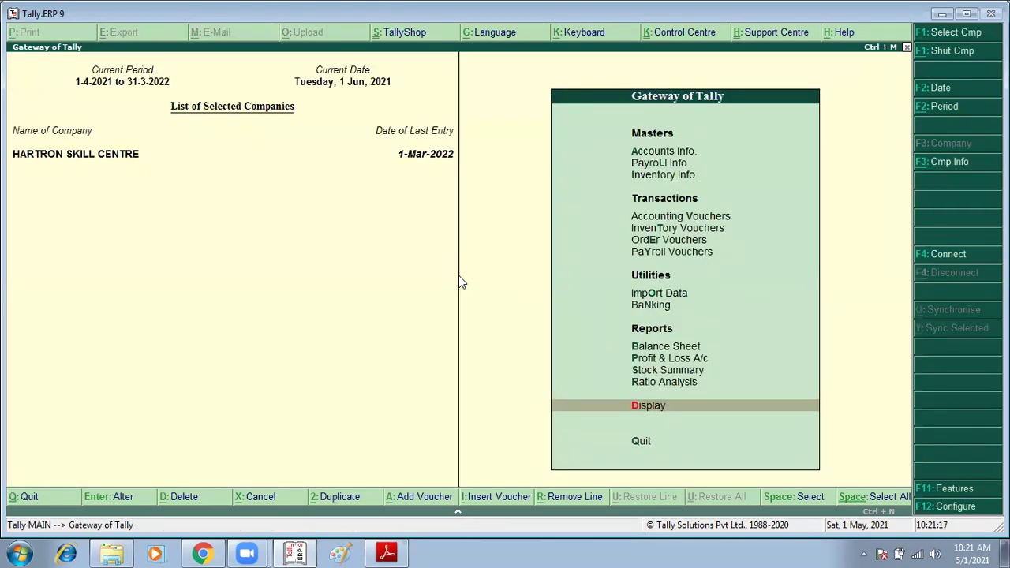
key("Return")
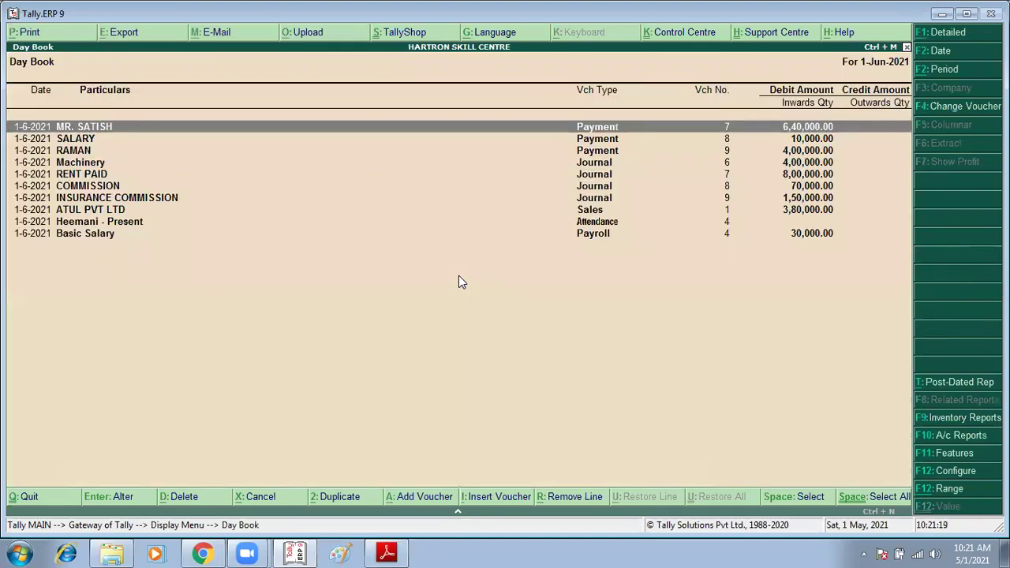
key("Down")
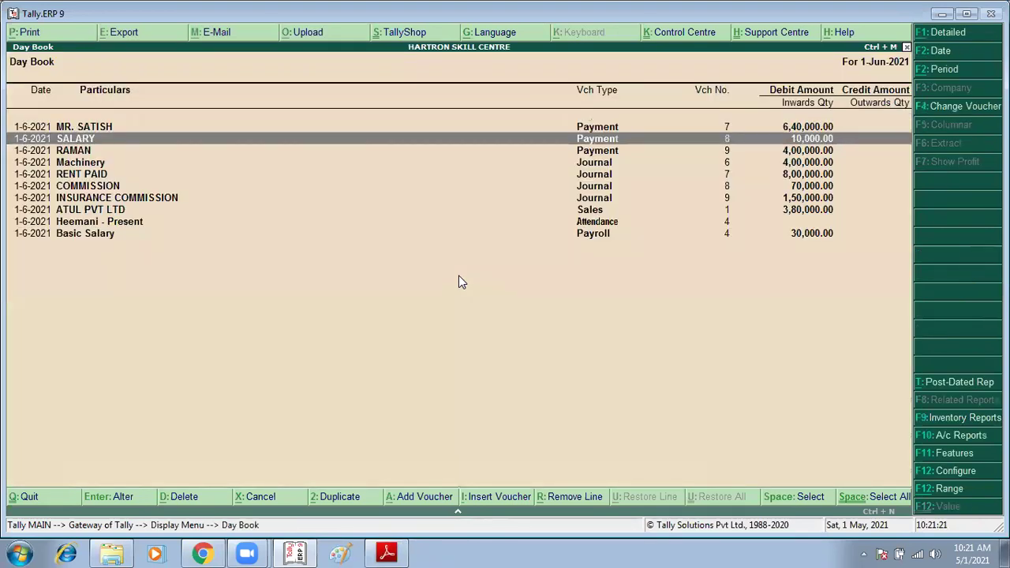
key("F2")
type("1/7")
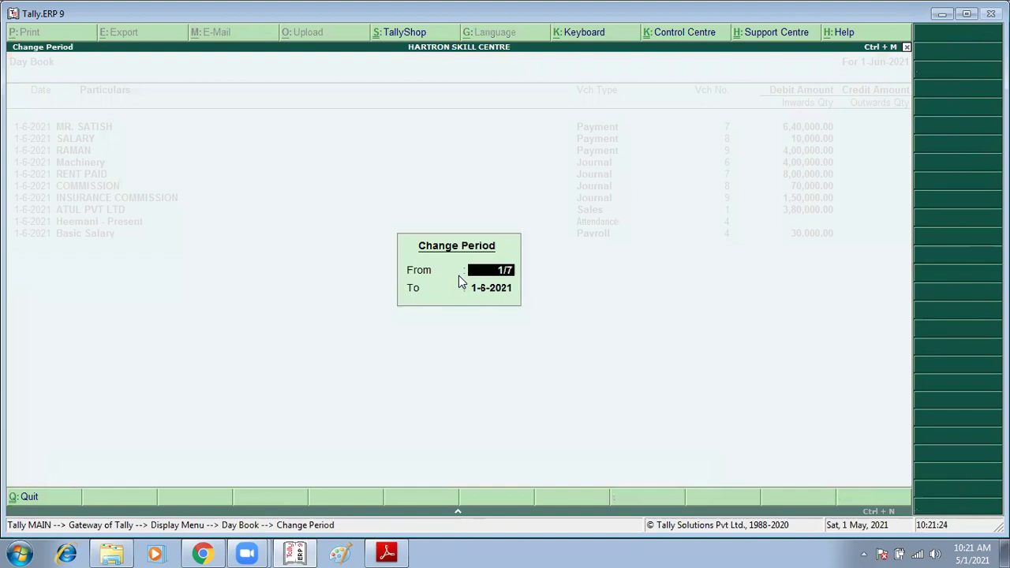
key("Return")
type("1/")
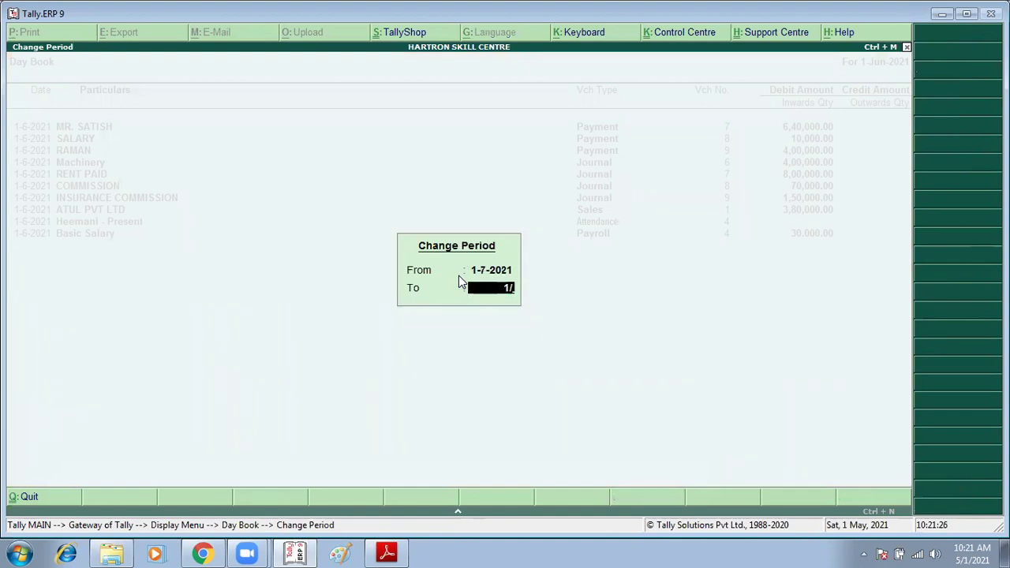
type("7")
key("Return")
Step: Open the 20,000 salary payment, mark it as both post-dated and optional, accept it and leave the Day Book
key("Return")
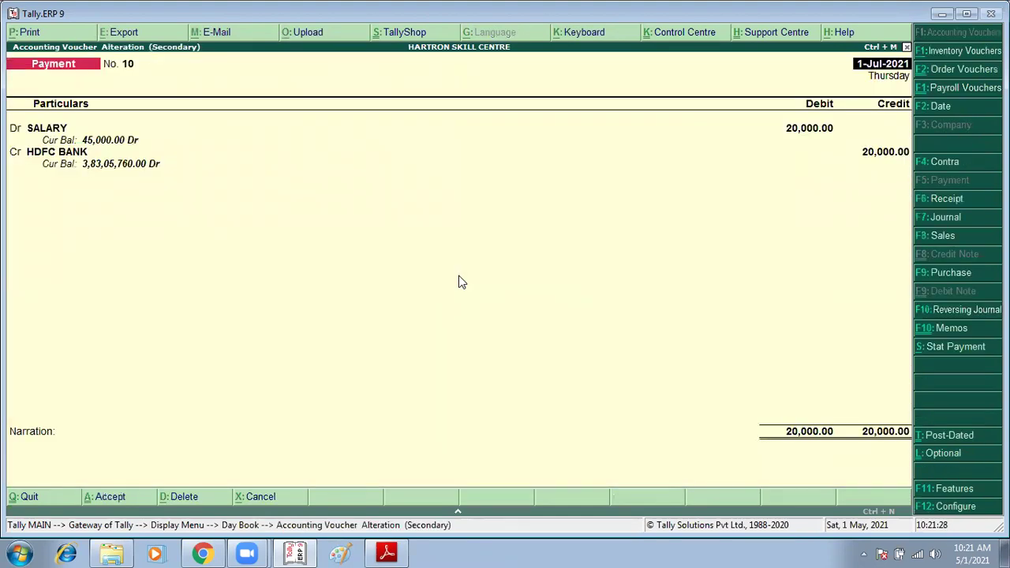
key("ctrl+t")
key("ctrl+l")
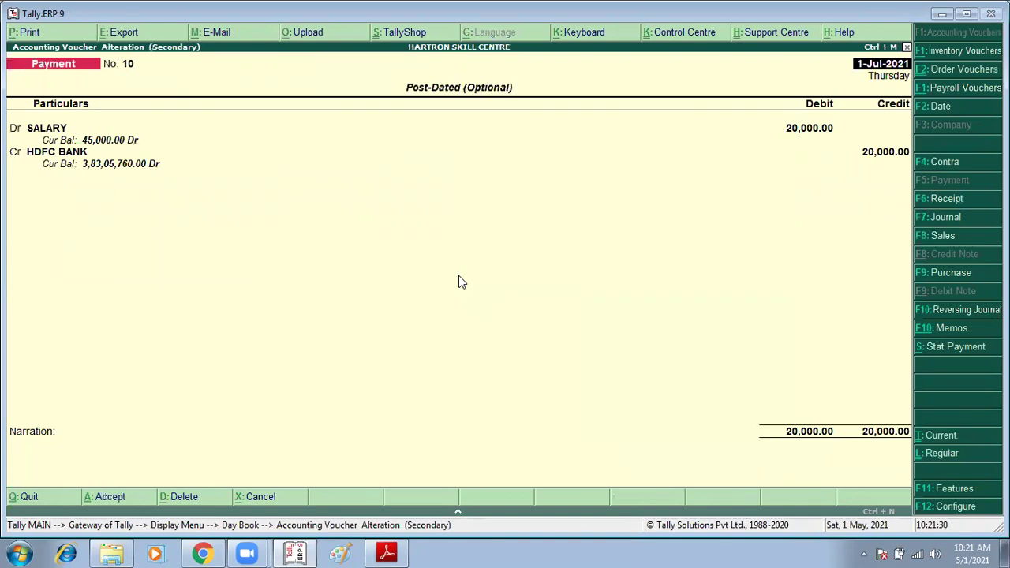
key("ctrl+a")
key("Escape")
key("Escape")
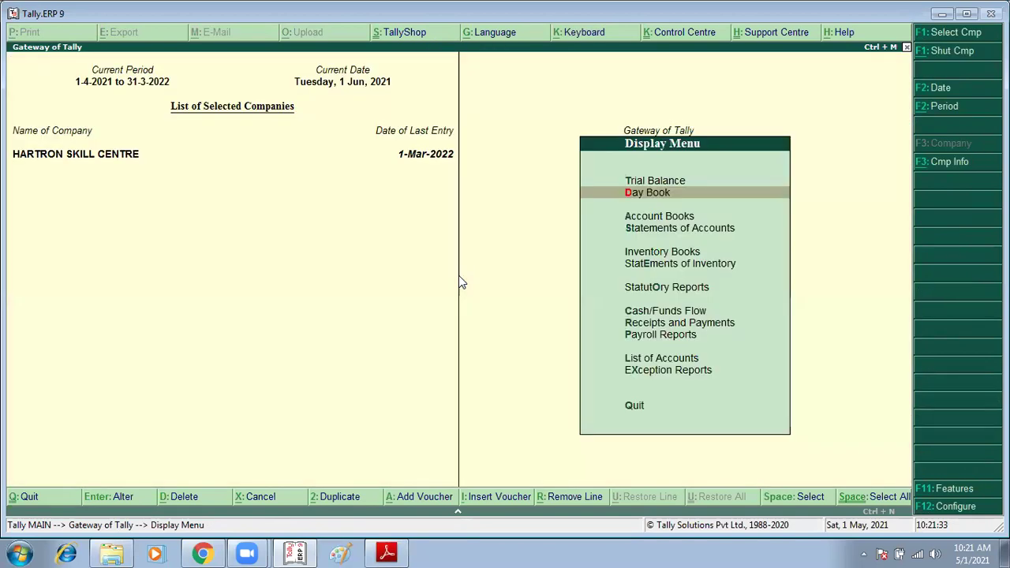
Step: Open the list of post-dated vouchers from the exception reports
key("Return")
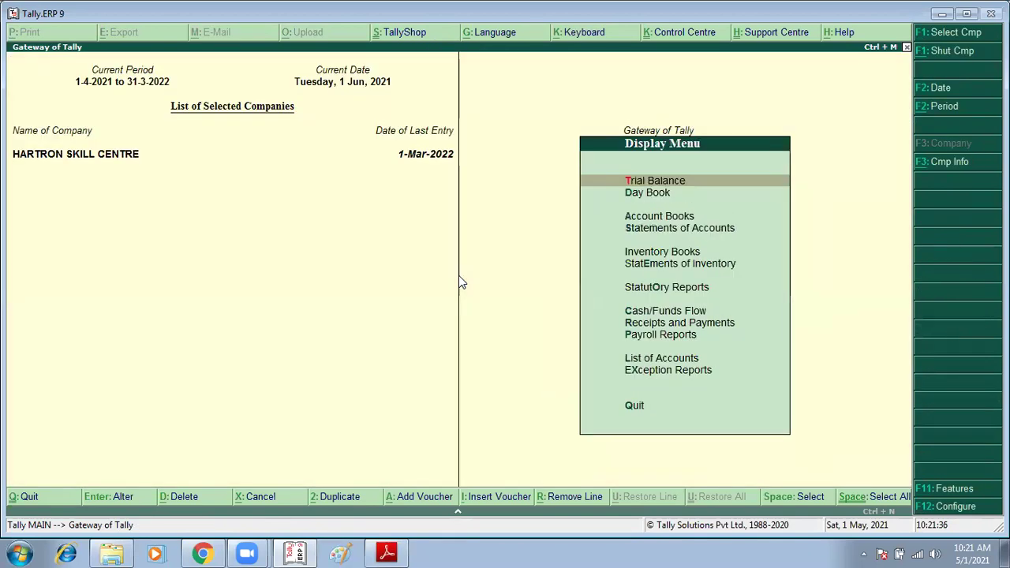
key("Down")
key("Down")
key("x")
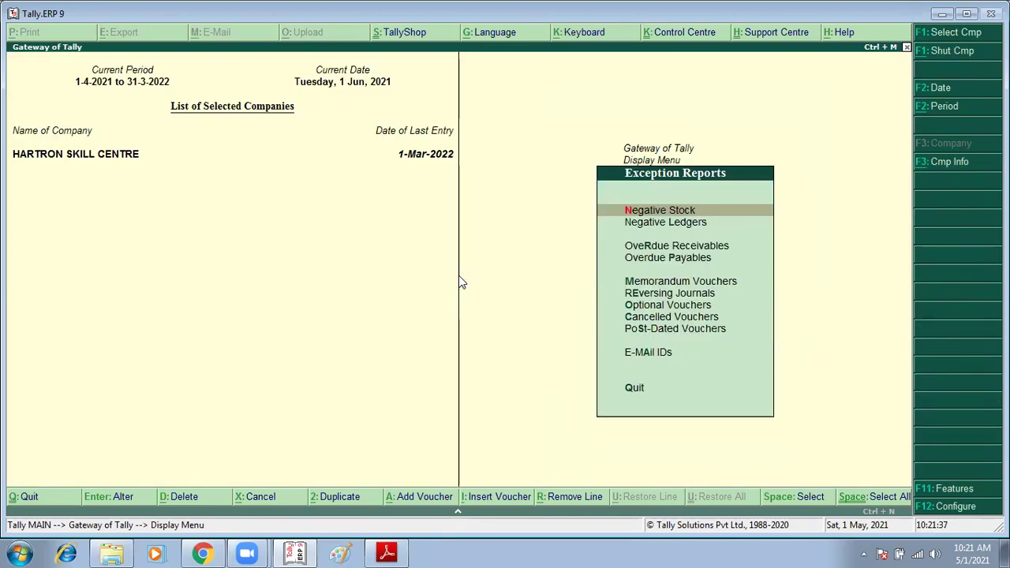
key("Down")
key("Down")
key("Down")
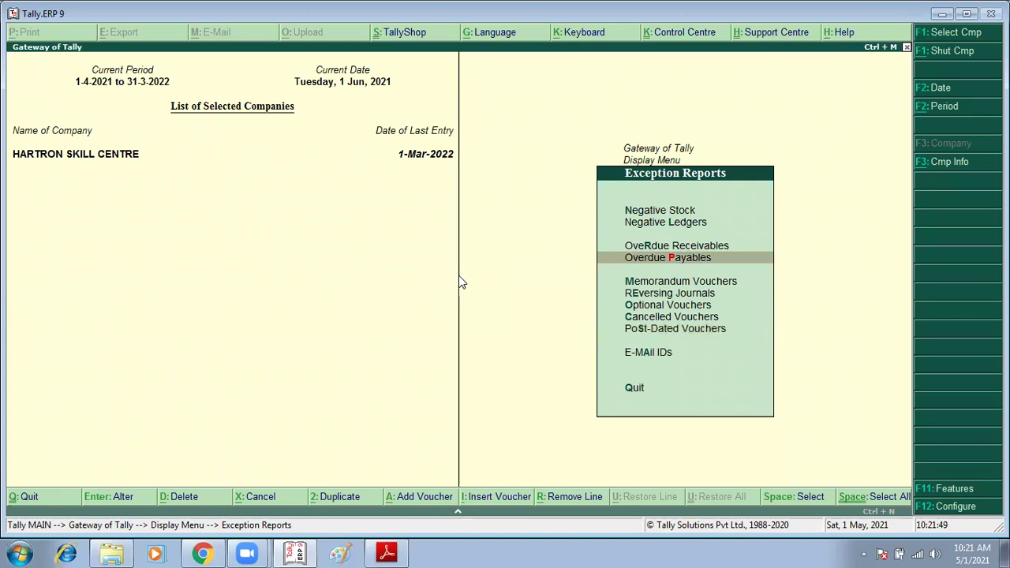
key("Down")
key("Down")
key("Down")
key("Down")
key("Down")
key("Return")
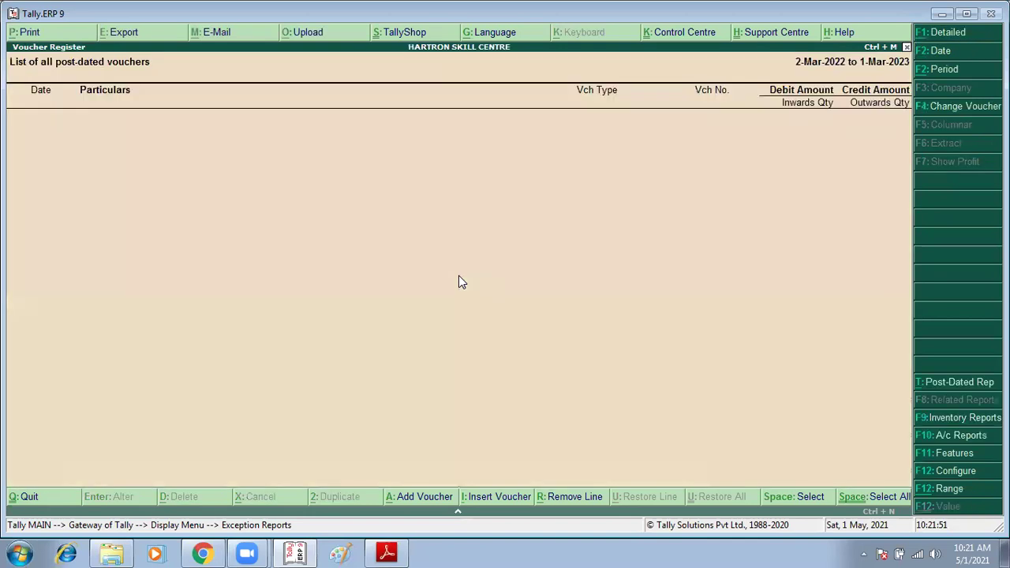
Step: Clear both period dates of the post-dated voucher list so it covers the full range of entries
key("alt+F2")
key("BackSpace")
key("BackSpace")
key("BackSpace")
key("BackSpace")
key("BackSpace")
key("BackSpace")
key("BackSpace")
key("BackSpace")
key("Return")
key("BackSpace")
key("BackSpace")
key("BackSpace")
key("BackSpace")
key("BackSpace")
key("BackSpace")
key("BackSpace")
key("BackSpace")
key("Return")
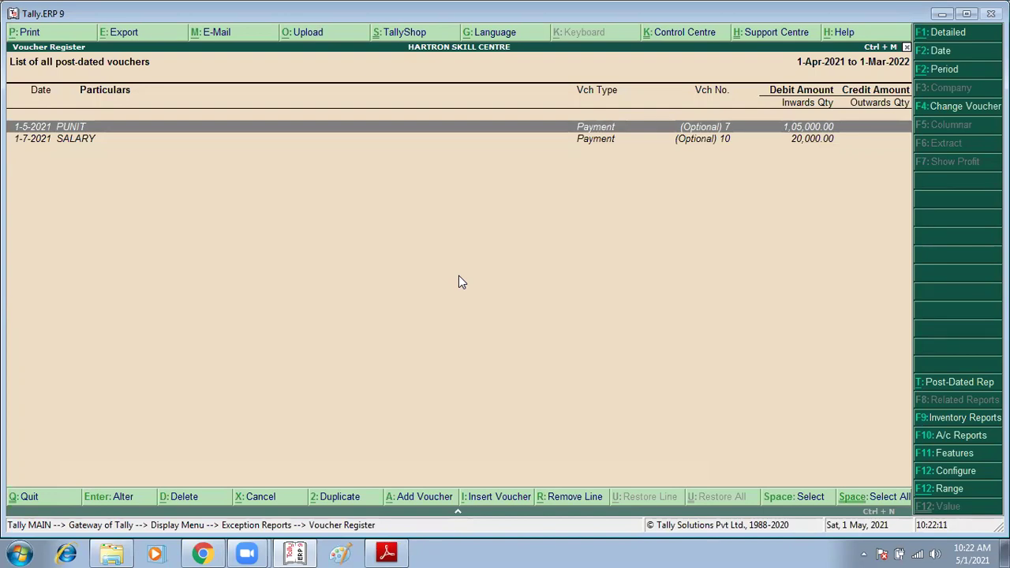
Step: Leave the report, switch to the exercise PDF and review the remaining post-dated voucher tasks
key("Escape")
key("Escape")
key("Escape")
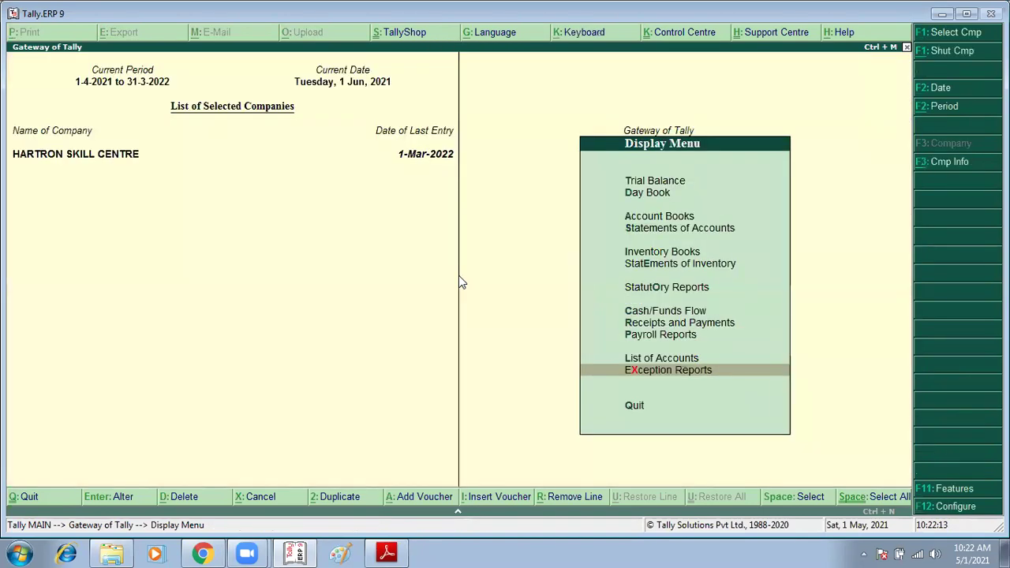
key("alt+Tab")
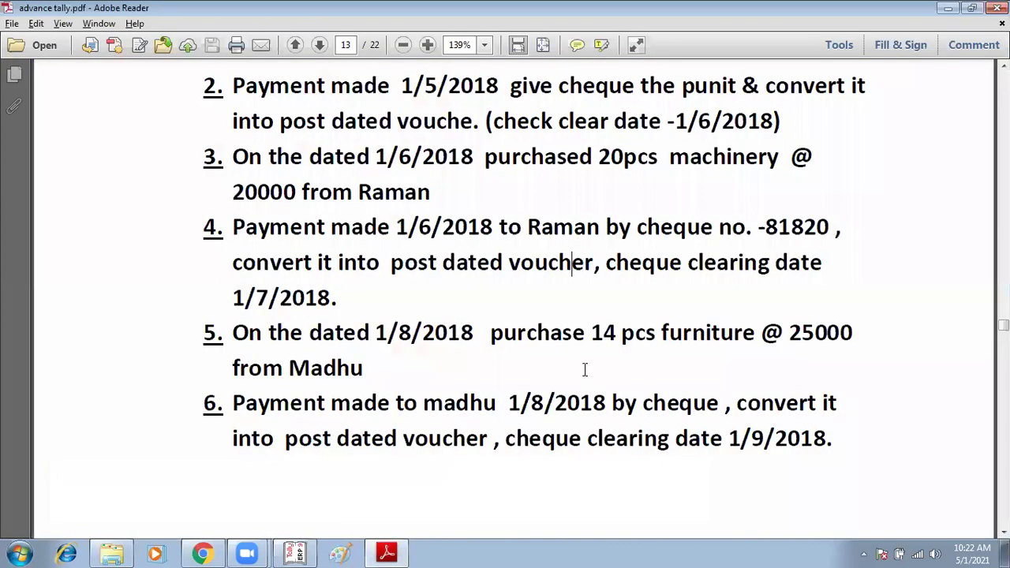
scroll(555, 263, "down", 1)
scroll(553, 268, "down", 3)
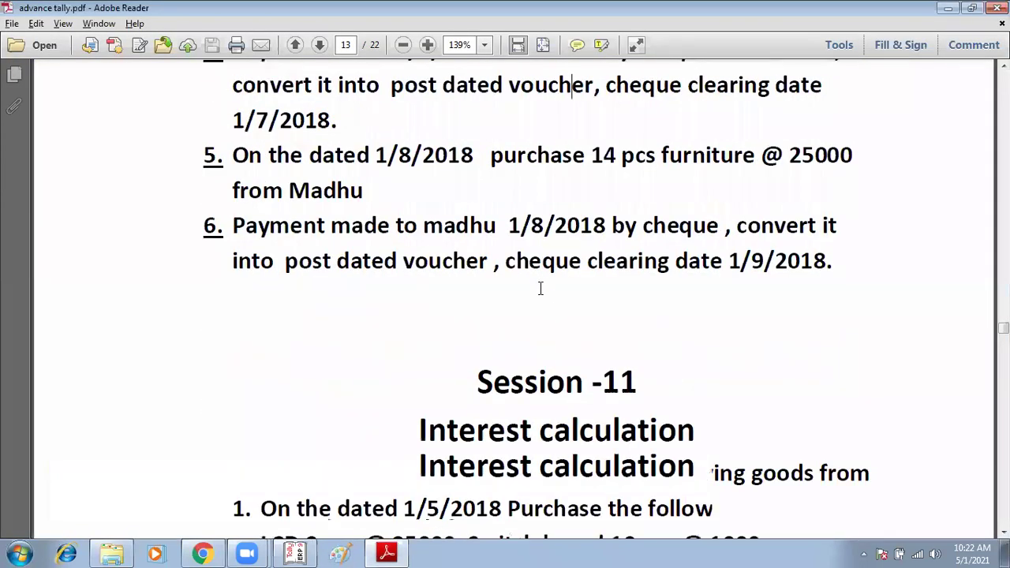
scroll(541, 289, "up", 2)
scroll(484, 310, "up", 1)
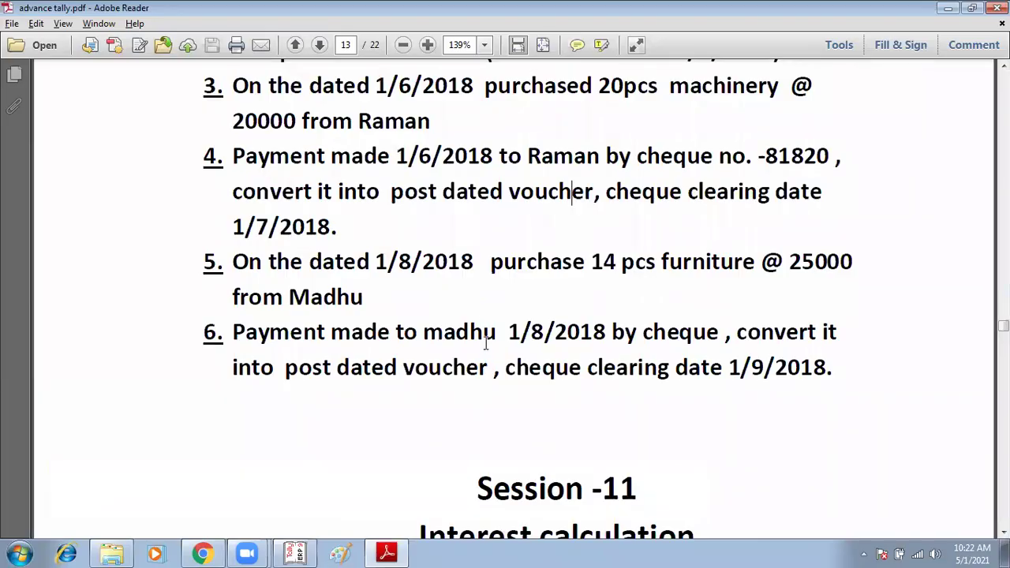
Step: Switch back to Tally, open the Day Book and clear both period dates to cover all entries
key("alt+Tab")
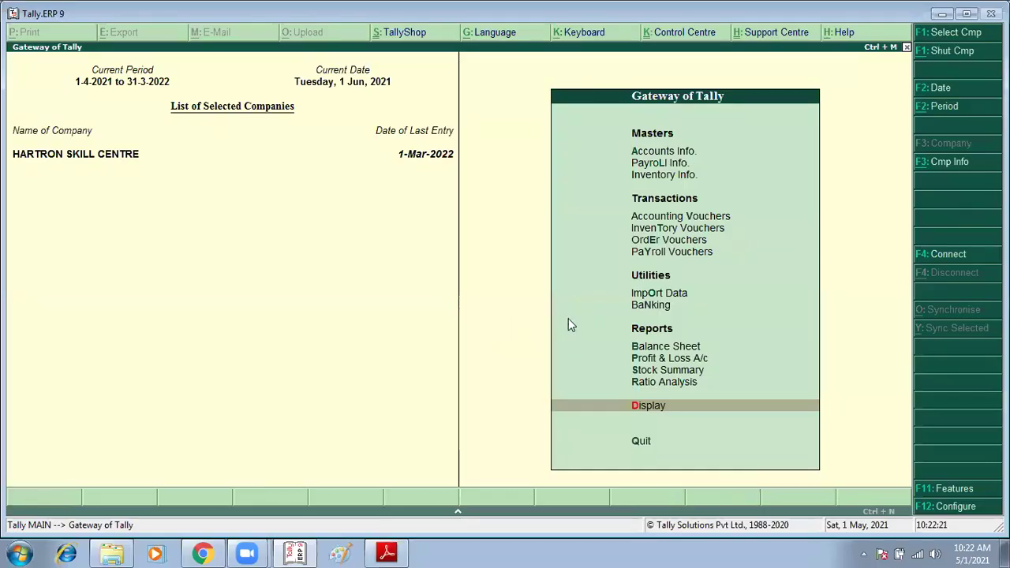
key("d")
key("y")
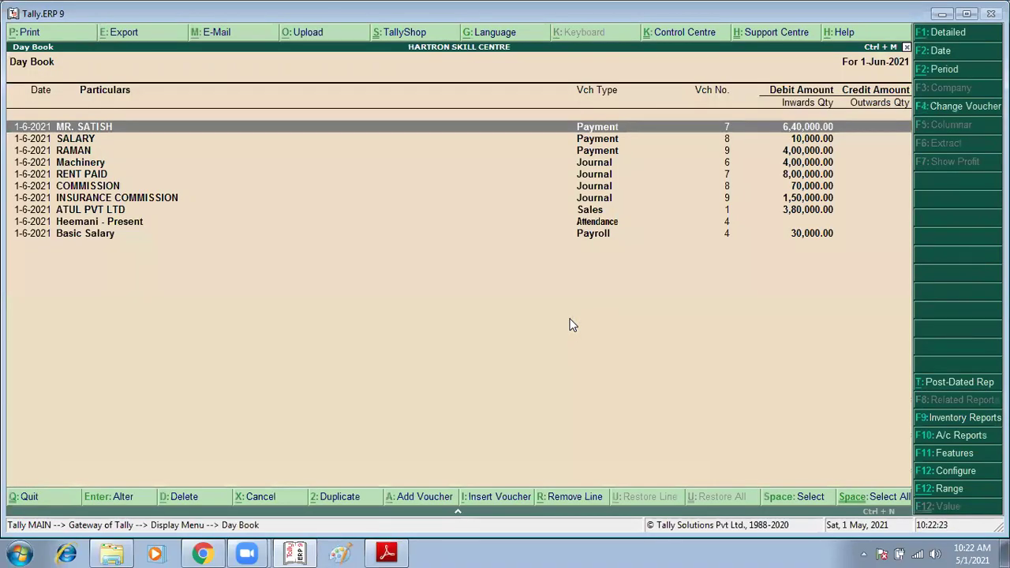
key("alt+F2")
key("Delete")
key("Delete")
key("Delete")
key("Delete")
key("Delete")
key("Delete")
key("Delete")
key("Delete")
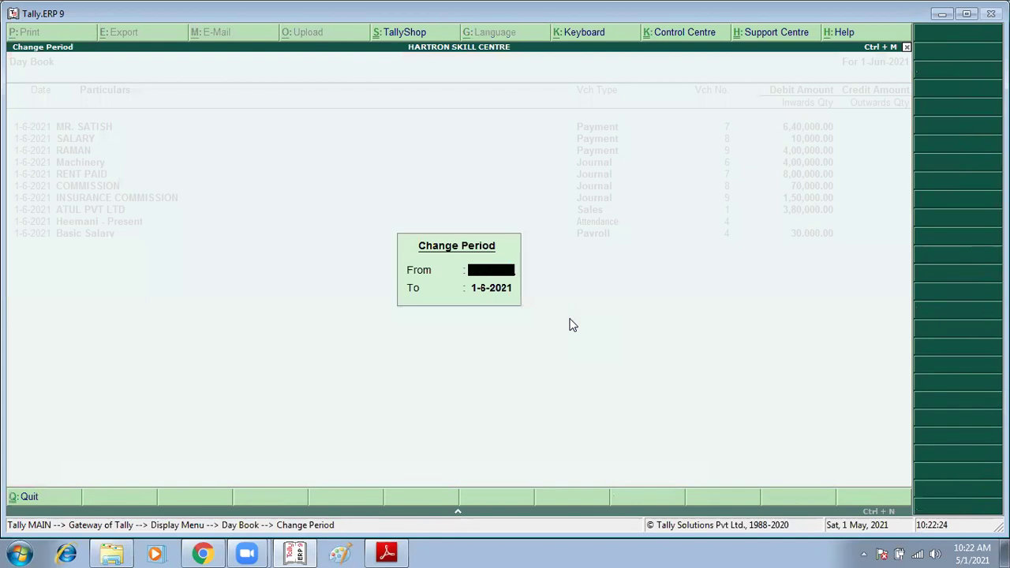
key("Return")
key("Delete")
key("Delete")
key("Delete")
key("Delete")
key("Delete")
key("Delete")
key("Delete")
key("Delete")
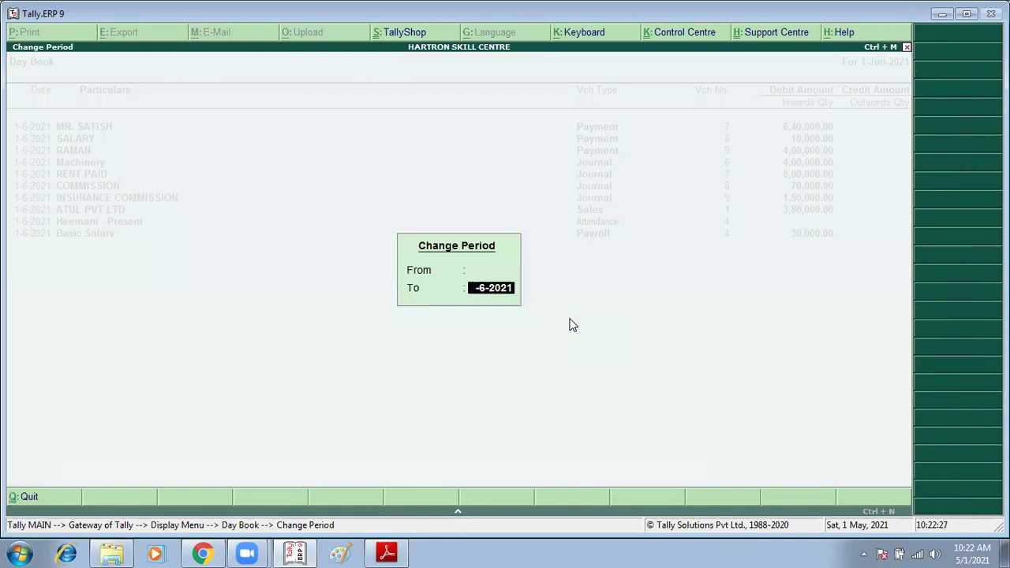
key("Return")
Step: Examine the Day Book's vouchers through to the last entry, checking which ones are optional
key("Down")
key("Down")
key("Down")
key("Down")
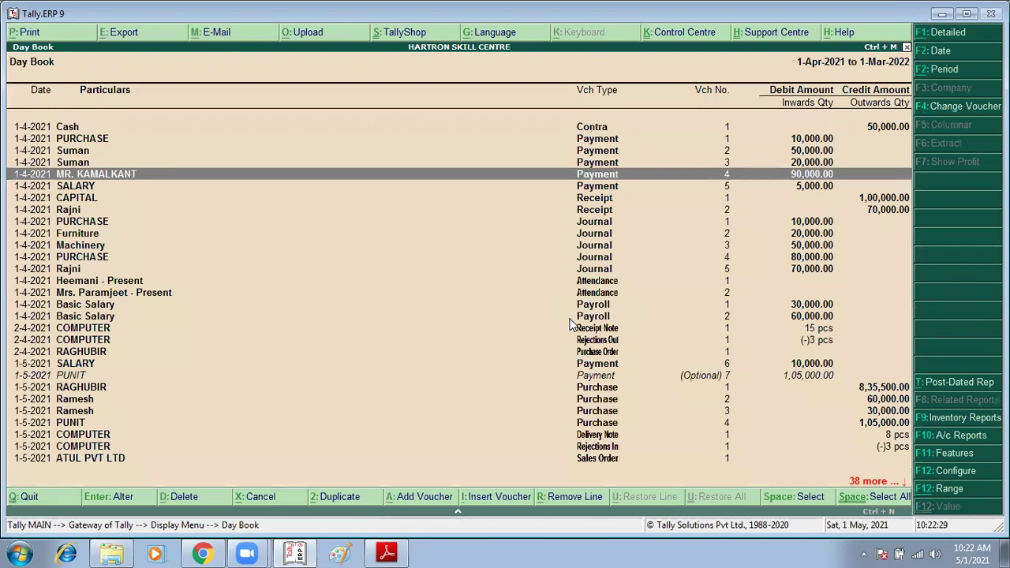
left_click(570, 327)
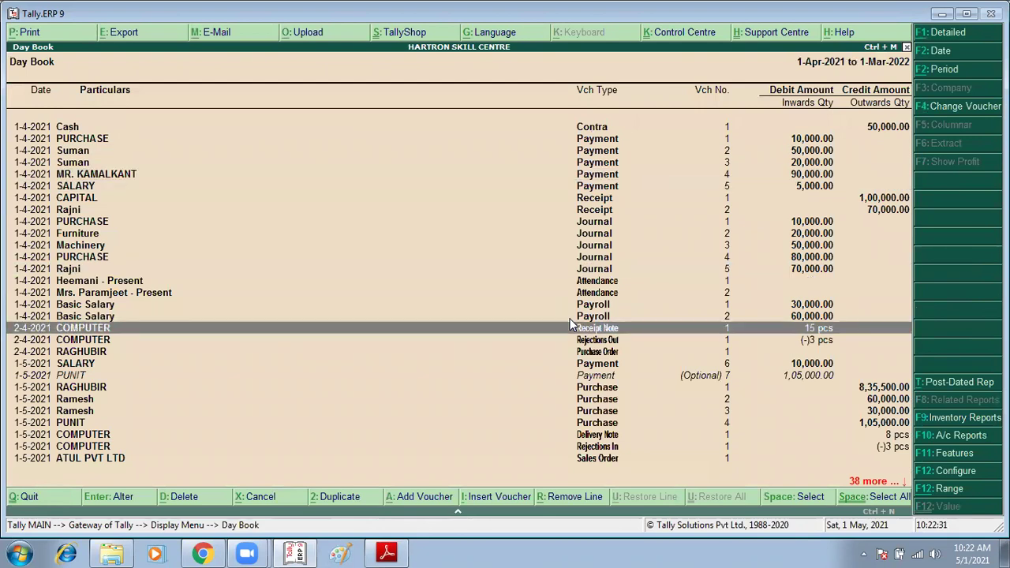
key("Down")
key("Down")
key("Down")
key("Down")
key("Down")
key("Down")
key("Down")
key("Down")
key("Down")
key("Down")
key("Down")
key("Down")
key("Down")
key("Down")
key("Down")
key("Down")
key("Down")
key("Down")
key("Down")
key("Down")
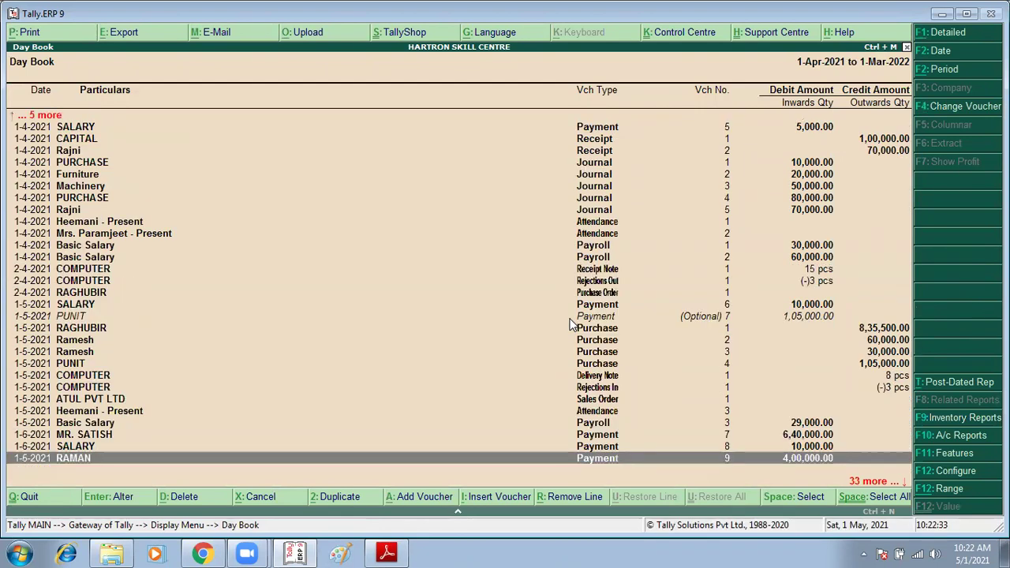
key("Down")
key("Down")
key("Down")
key("Down")
key("Down")
key("Down")
key("Down")
key("Down")
key("Down")
key("Down")
key("Down")
key("Down")
key("Down")
key("Down")
key("Down")
key("Down")
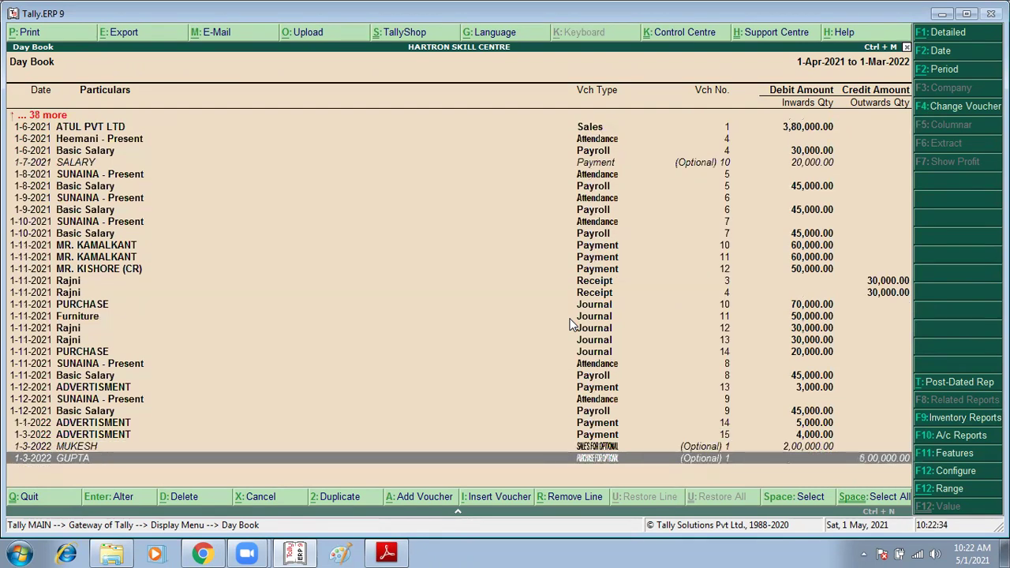
Step: Leave the Day Book and reopen the list of post-dated vouchers in the exception reports
key("Escape")
key("Escape")
key("Return")
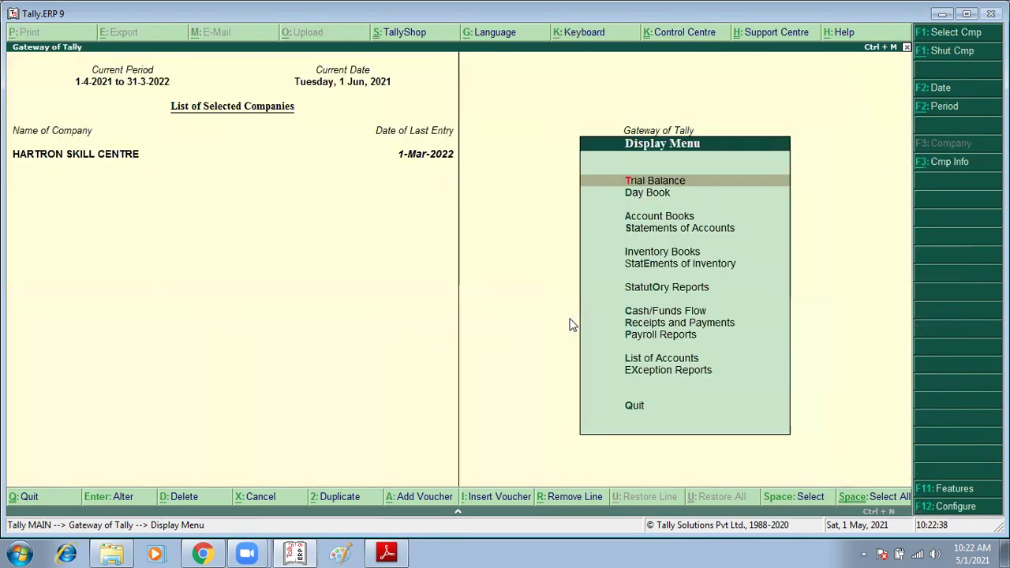
key("Down")
key("Down")
key("Down")
key("Down")
key("Down")
key("Down")
key("Down")
key("Down")
key("Down")
key("Down")
key("Down")
key("Down")
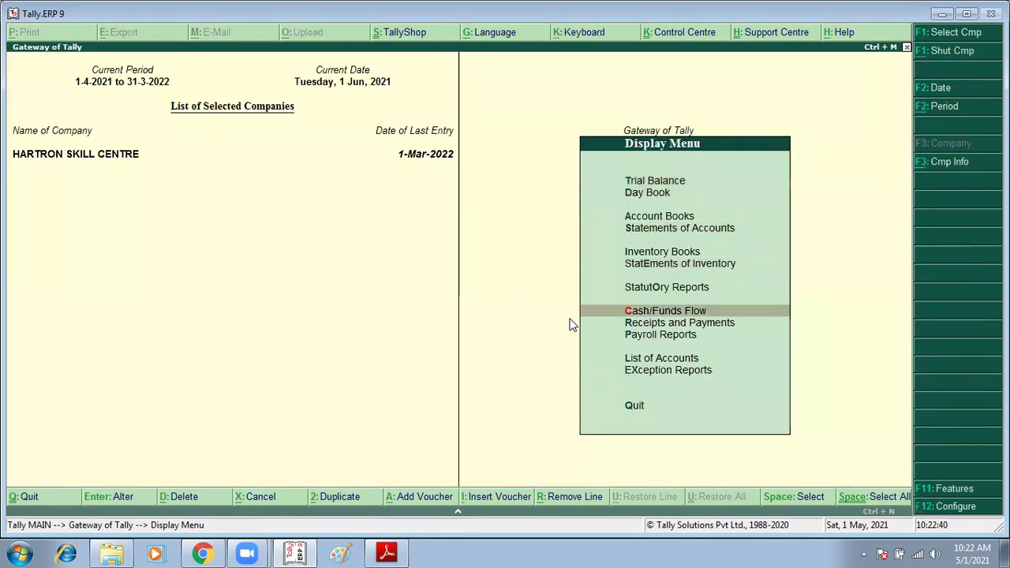
key("Up")
key("Return")
key("Down")
key("Down")
key("Down")
key("Down")
key("Down")
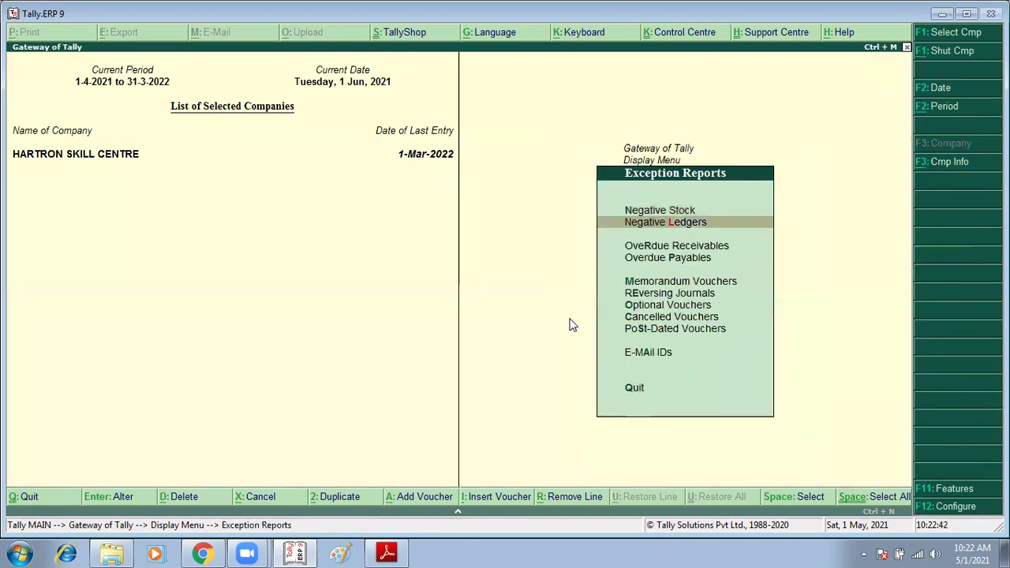
key("Down")
key("Down")
key("Down")
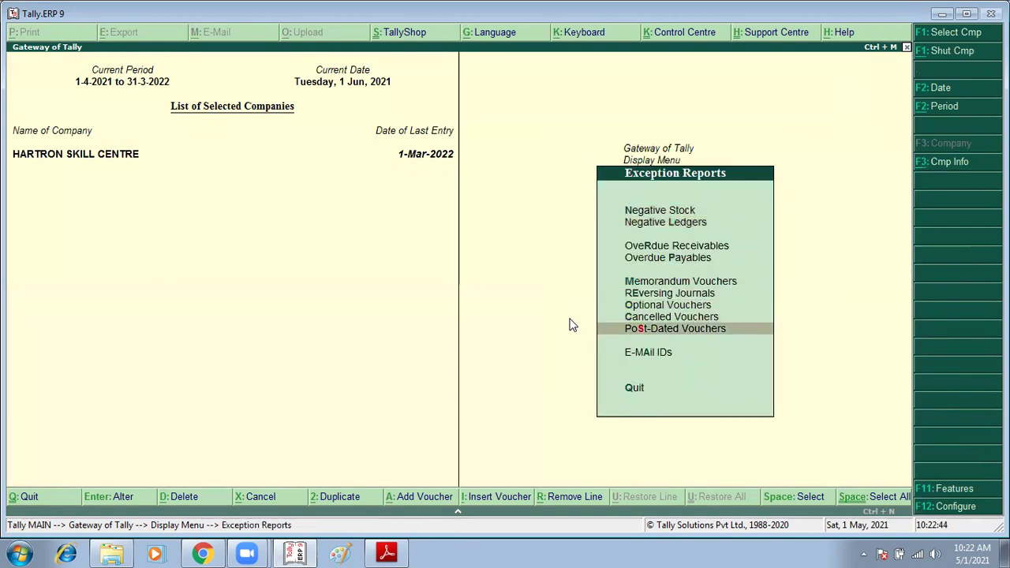
key("Return")
Step: Set the post-dated voucher list's period to 1/4/21 through 31/3/22
key("alt+F2")
type("1/4/")
type("21")
key("Return")
type("3")
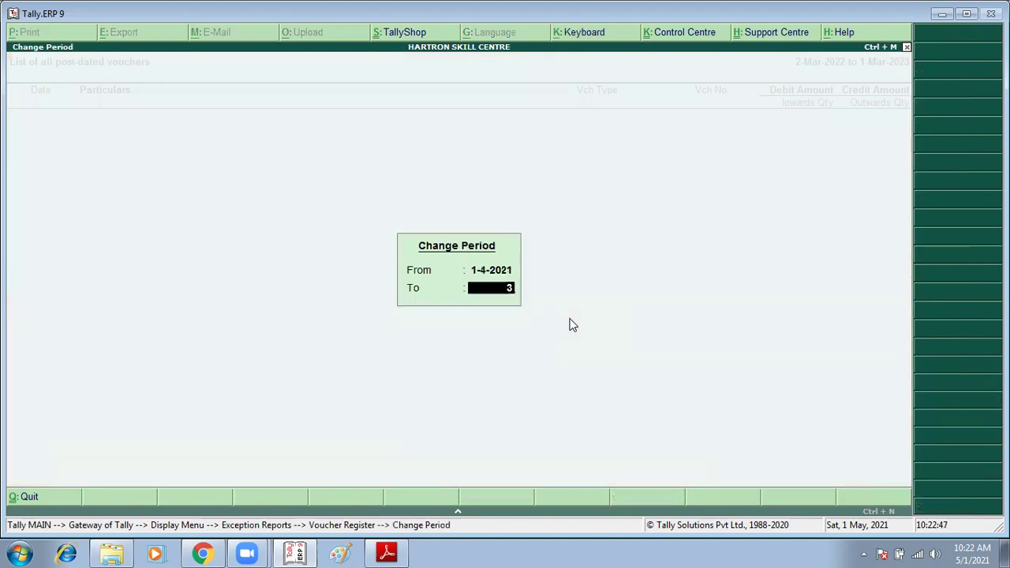
type("1/3/22")
key("Return")
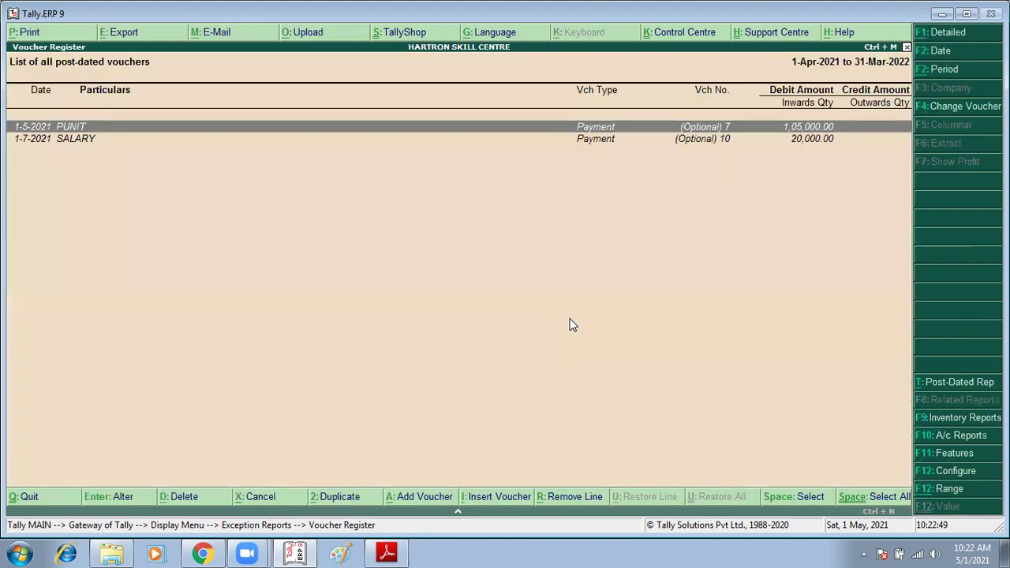
Step: Open the 1,05,000 payment dated 1-5-2021, remove its post-dated and optional status, and accept it as a regular voucher
key("Return")
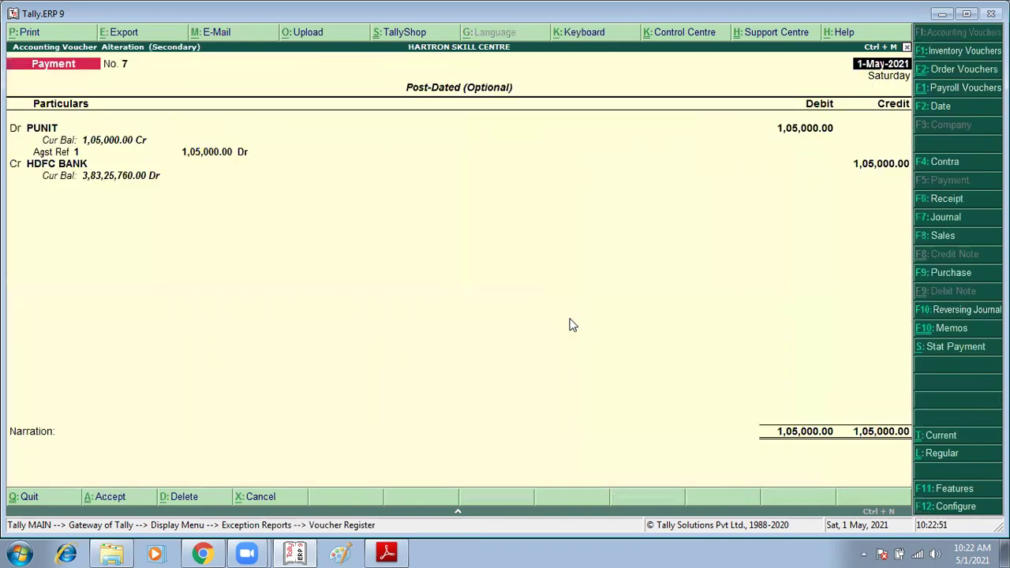
key("ctrl+t")
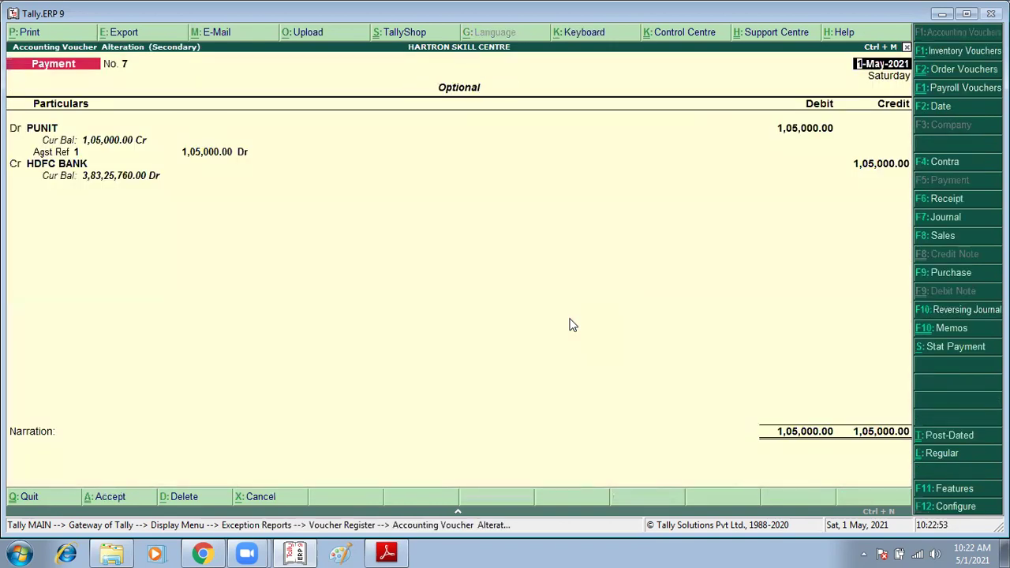
key("ctrl+l")
key("ctrl+a")
Step: Open the 20,000 salary payment dated 1-Jul-2021, remove its post-dated and optional status, and accept it as a regular voucher
key("Return")
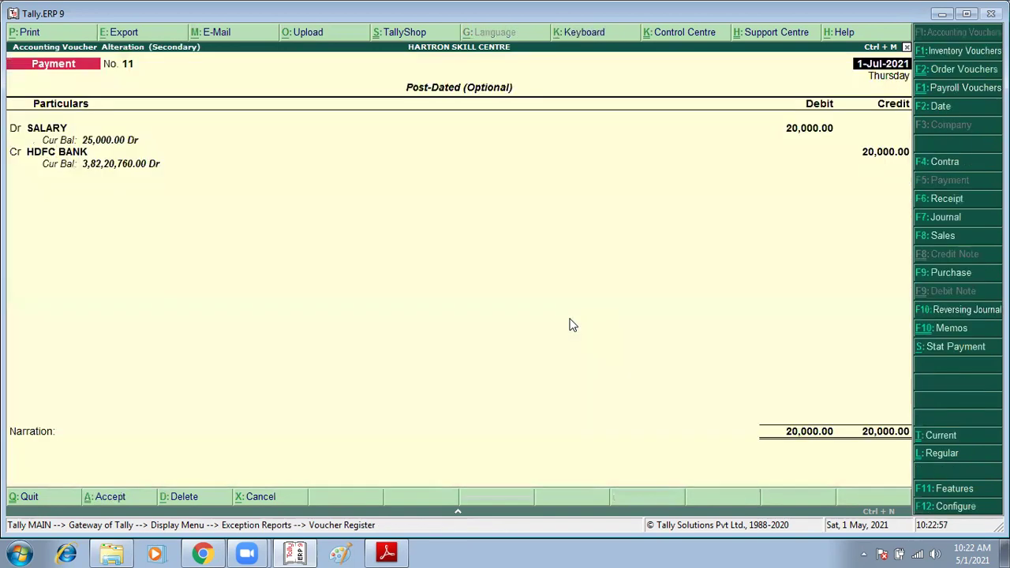
key("ctrl+t")
key("ctrl+l")
key("ctrl+a")
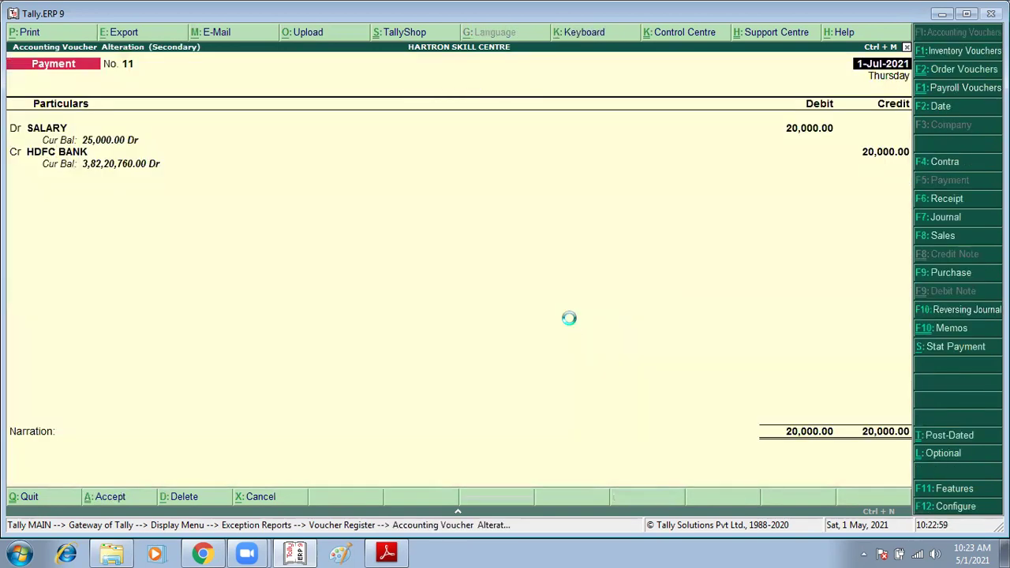